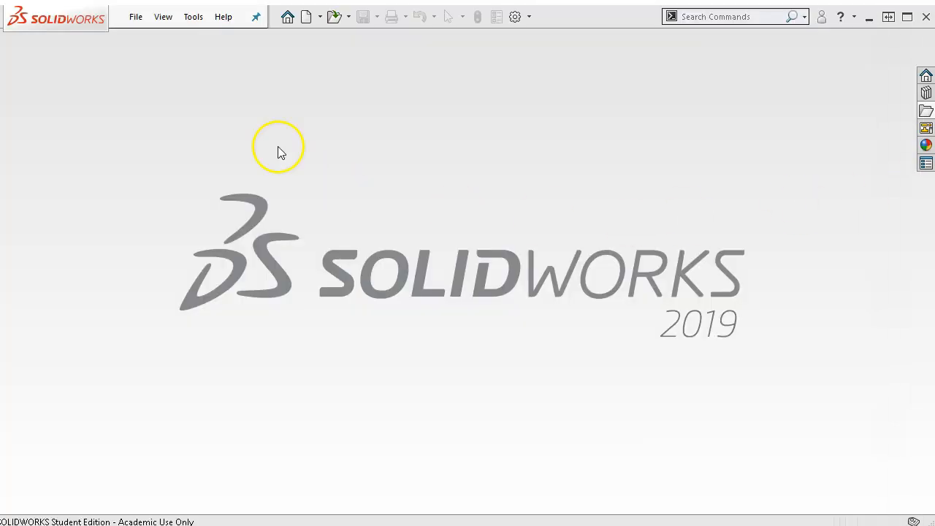
Step: Create a new assembly document from the Assembly mm template
{"action": "left_click", "coordinate": [136, 18]}
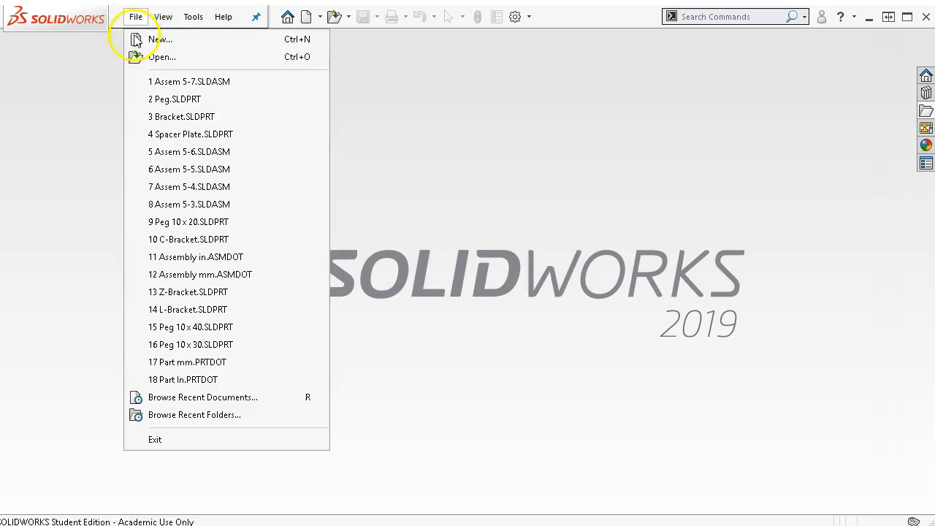
{"action": "left_click", "coordinate": [136, 38]}
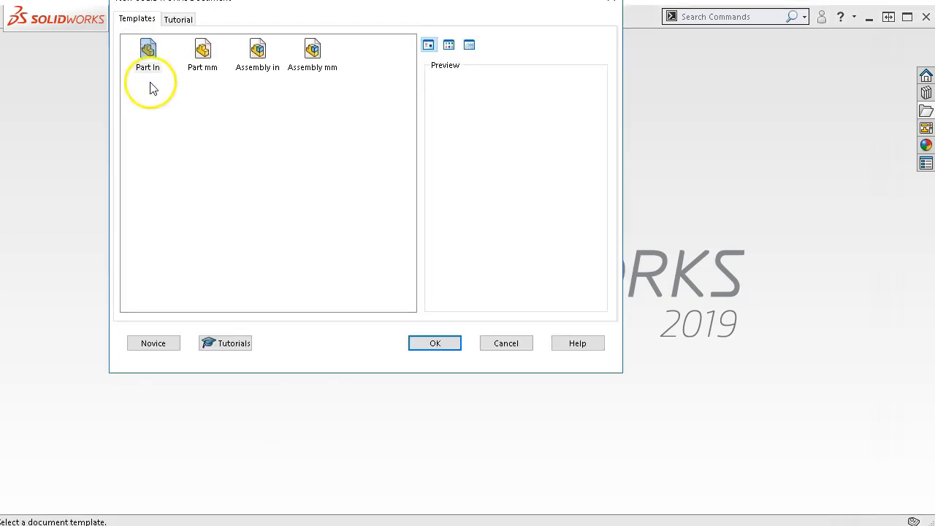
{"action": "left_click", "coordinate": [256, 56]}
{"action": "double_click", "coordinate": [310, 61]}
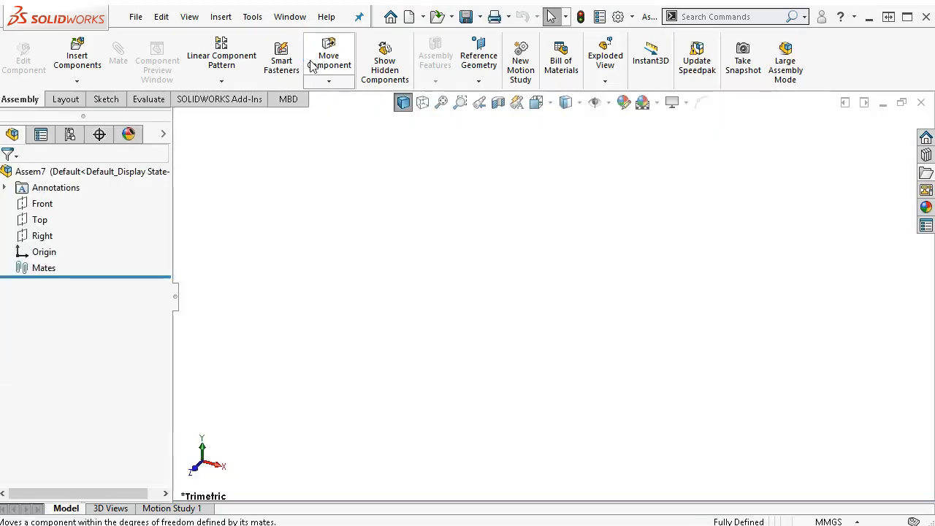
Step: Insert Spacer Plate.SLDPRT in the Plate 4X4 configuration as the first component, placed at the assembly origin
{"action": "left_click", "coordinate": [74, 343]}
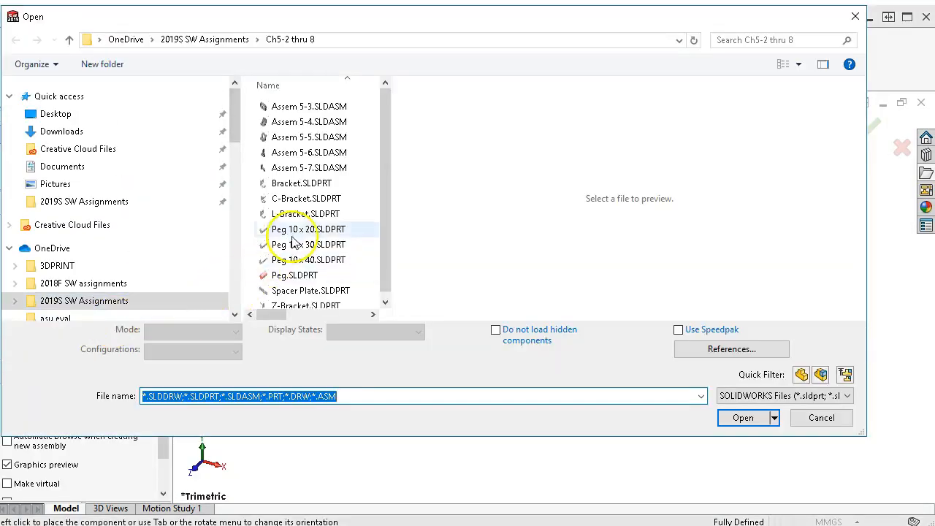
{"action": "scroll", "coordinate": [320, 193], "scroll_direction": "down", "scroll_amount": 1}
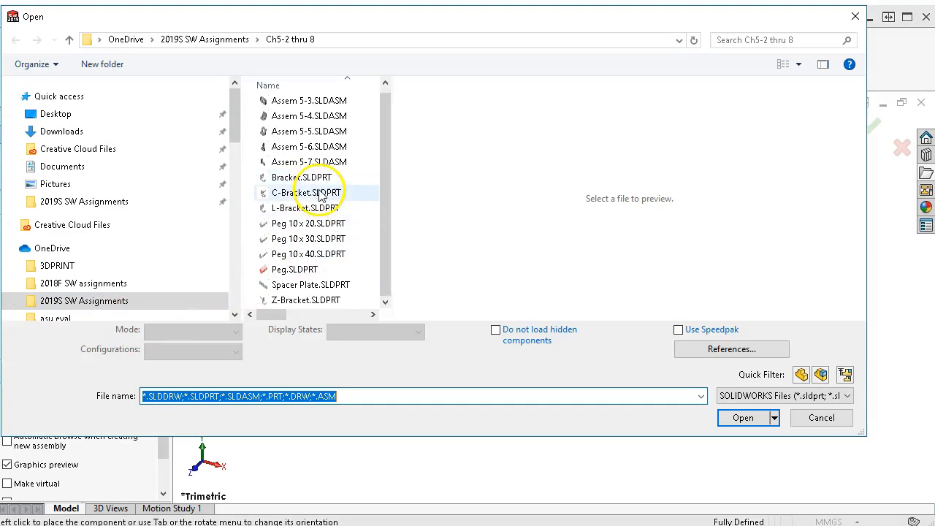
{"action": "left_click", "coordinate": [277, 285]}
{"action": "left_click", "coordinate": [360, 333]}
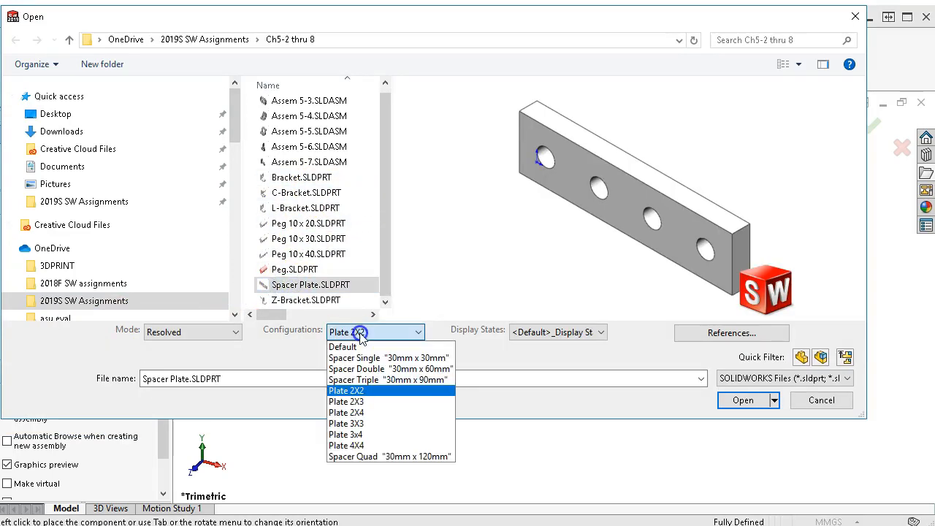
{"action": "left_click", "coordinate": [351, 445]}
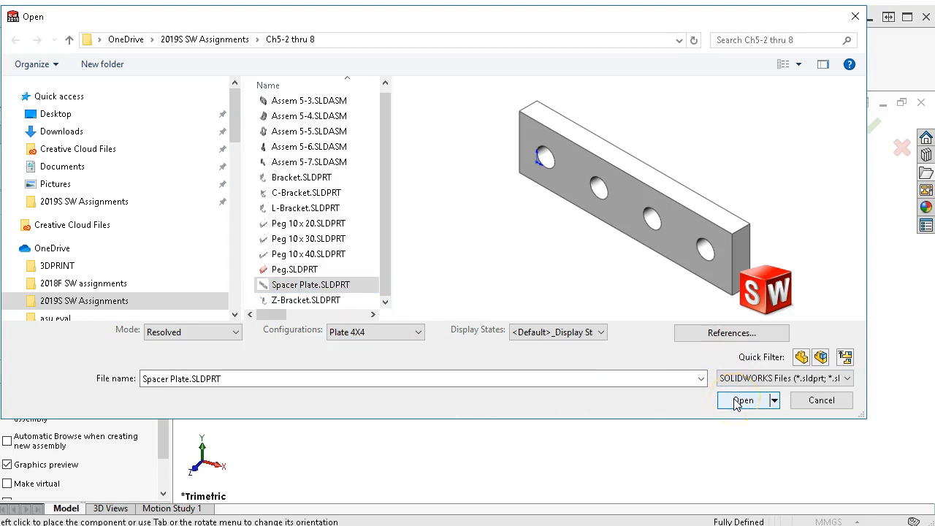
{"action": "left_click", "coordinate": [742, 401]}
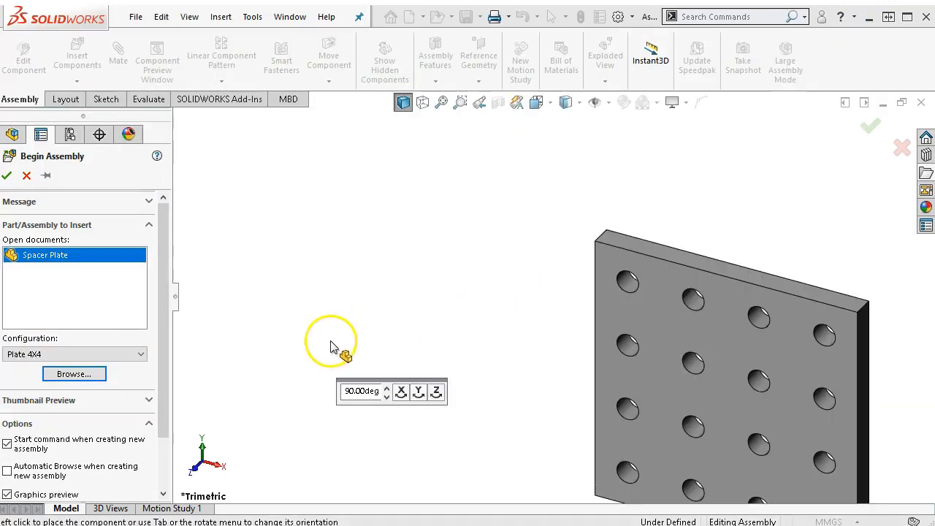
{"action": "left_click", "coordinate": [418, 392]}
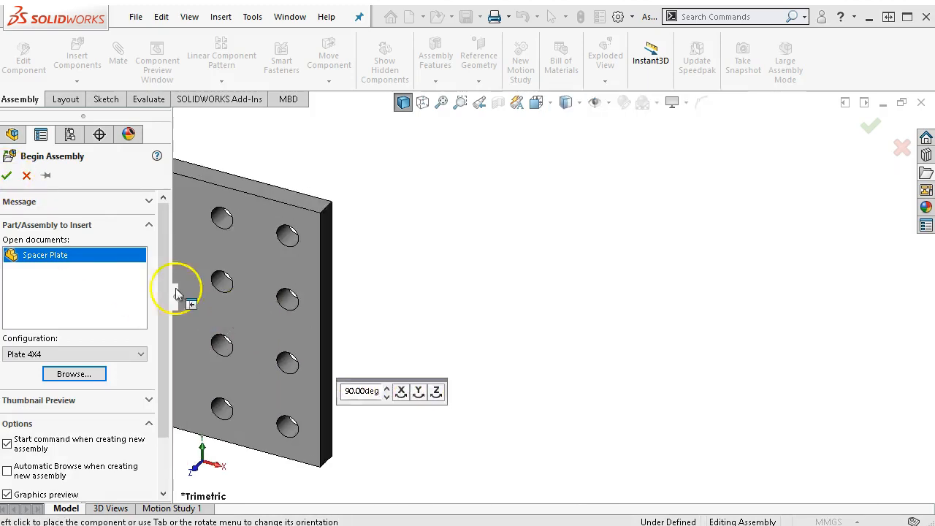
{"action": "left_click", "coordinate": [7, 176]}
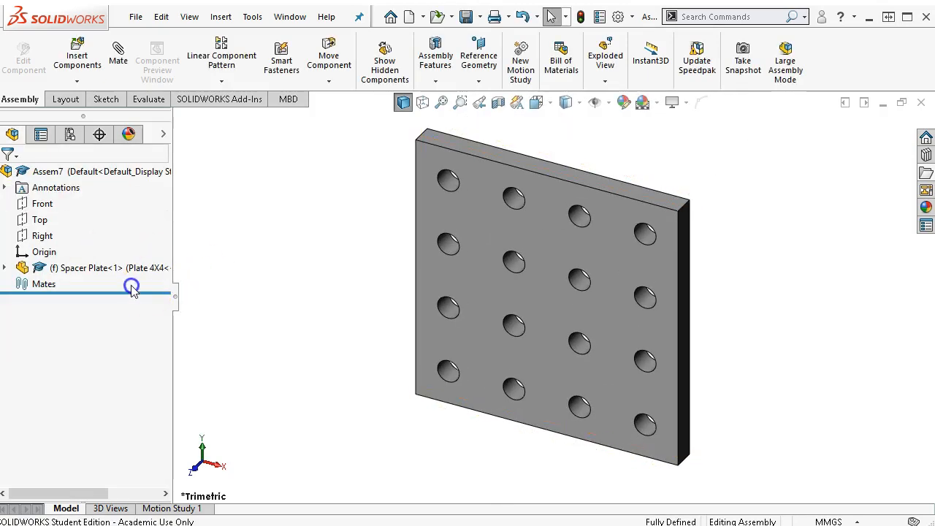
Step: Float the spacer plate and mate its large front face coincident with the assembly's Top plane
{"action": "right_click", "coordinate": [117, 269]}
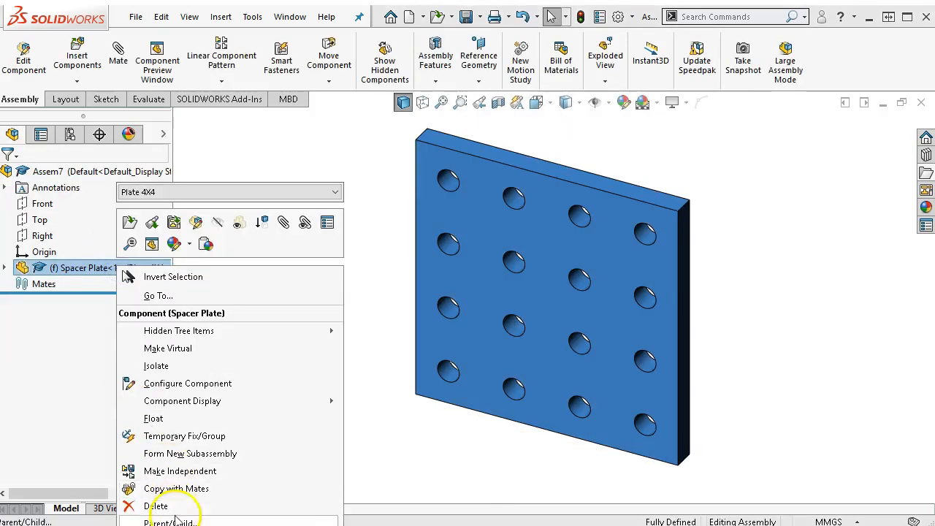
{"action": "left_click", "coordinate": [160, 419]}
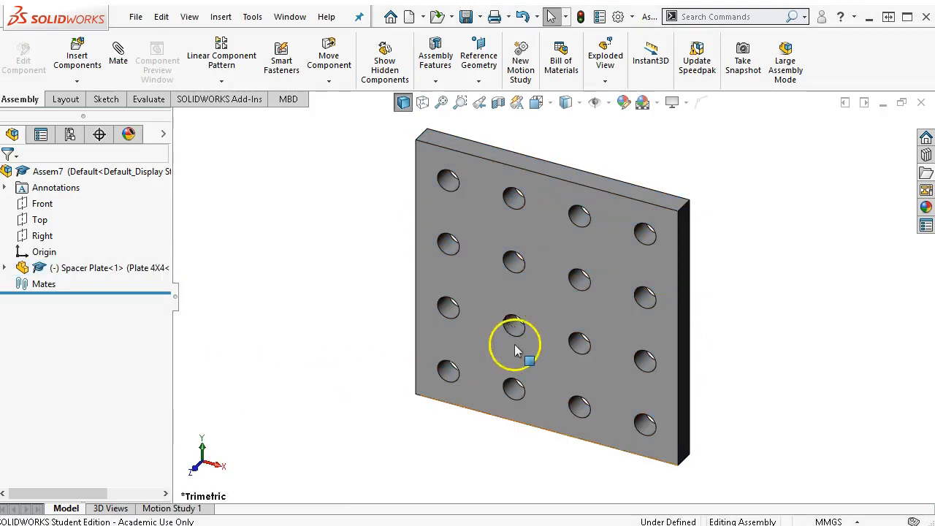
{"action": "left_click", "coordinate": [528, 293]}
{"action": "scroll", "coordinate": [528, 293], "scroll_direction": "up", "scroll_amount": 3}
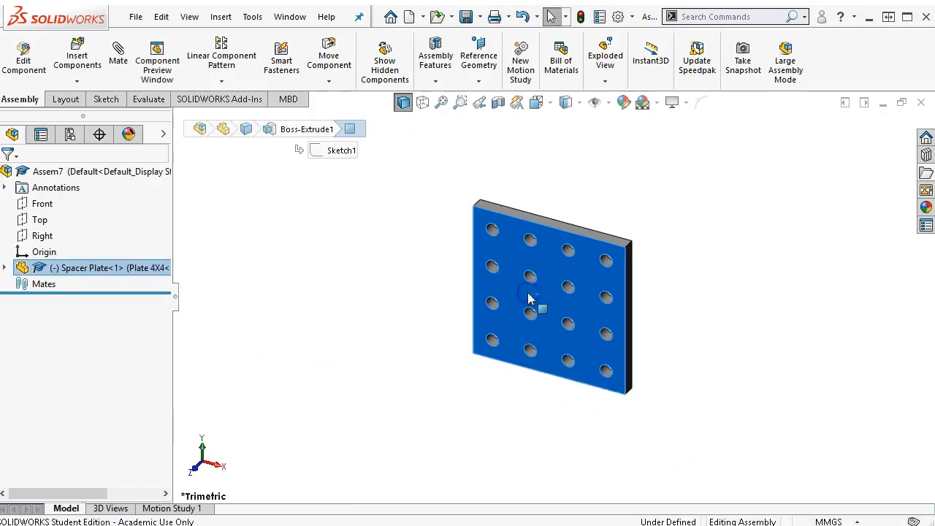
{"action": "left_click", "coordinate": [40, 220]}
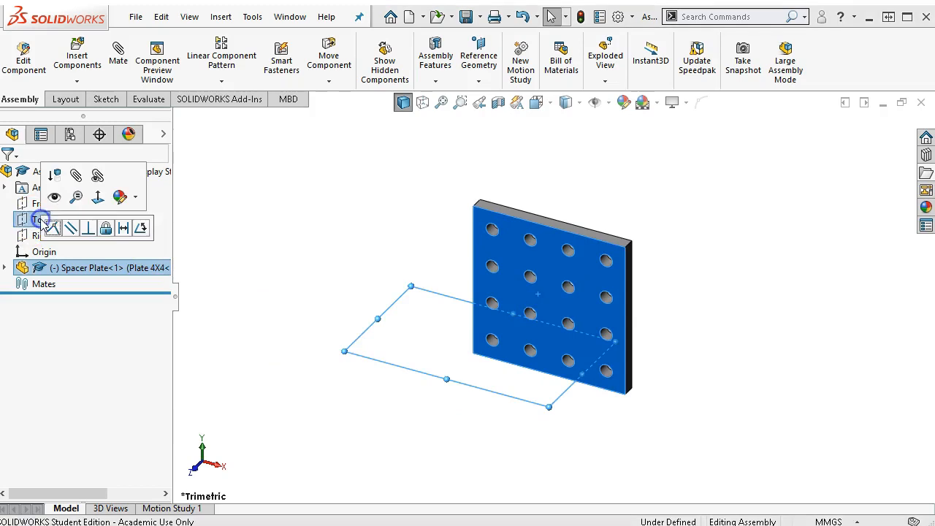
{"action": "left_click", "coordinate": [52, 229]}
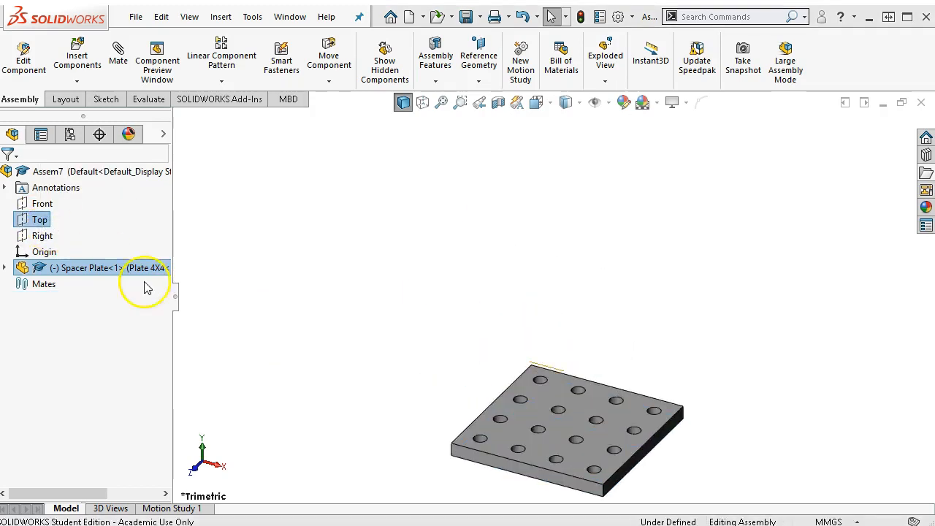
Step: Mate the spacer plate's narrow side face on the negative X side coincident with the assembly's Right plane
{"action": "middle_click_drag", "start_coordinate": [355, 334], "coordinate": [445, 359]}
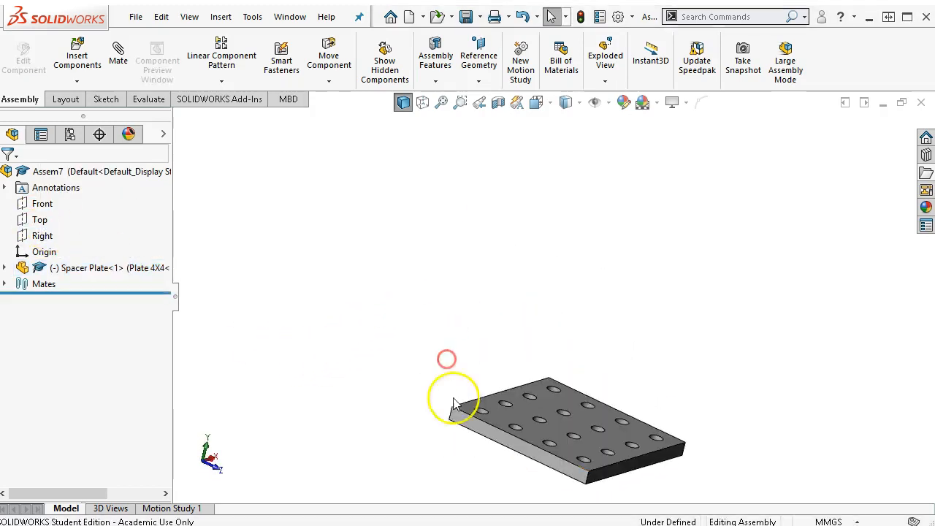
{"action": "left_click", "coordinate": [485, 429]}
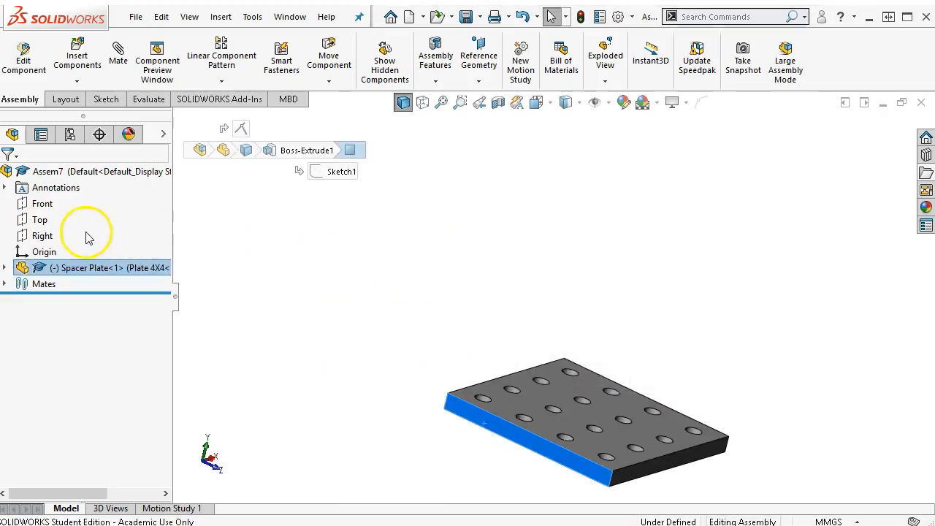
{"action": "left_click", "coordinate": [43, 236], "text": "ctrl"}
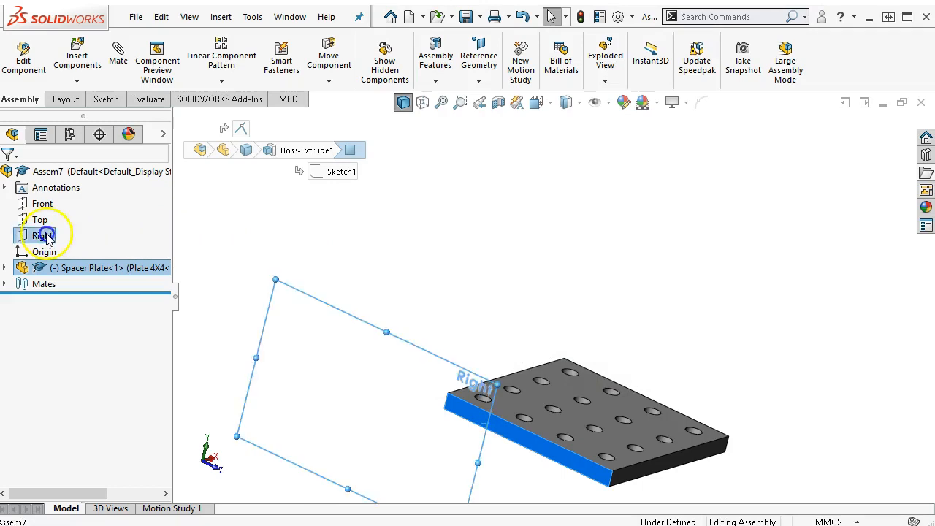
{"action": "left_click", "coordinate": [58, 243]}
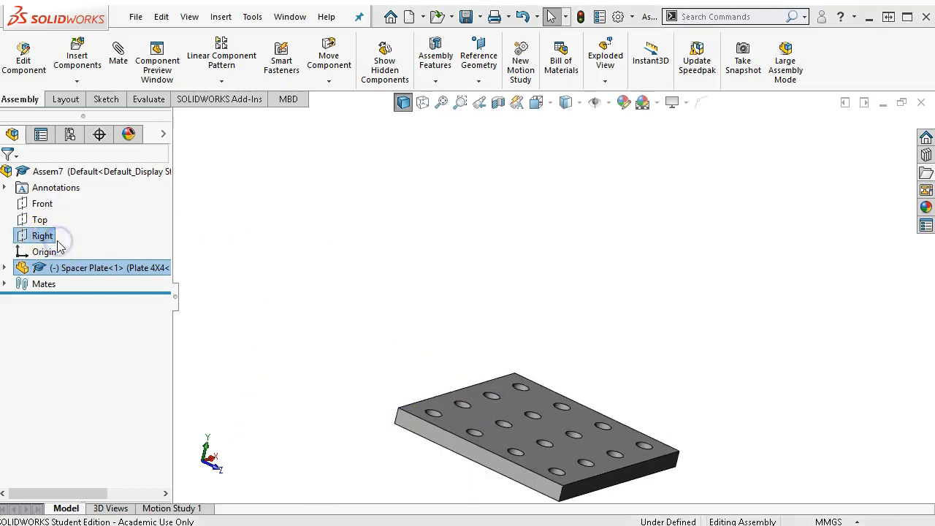
Step: Mate the spacer plate's narrow rear face on the negative Z side coincident with the assembly's Front plane
{"action": "key", "text": "ctrl+7"}
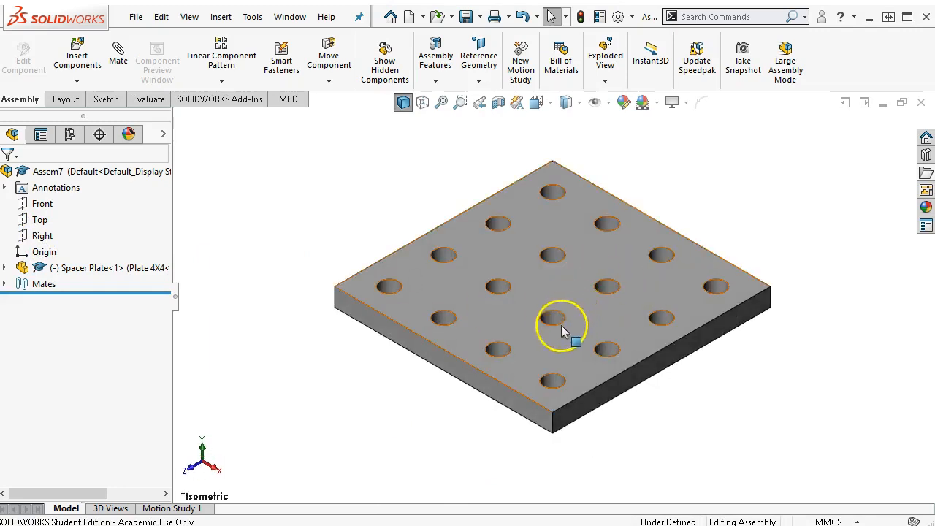
{"action": "scroll", "coordinate": [526, 310], "scroll_direction": "up", "scroll_amount": 3}
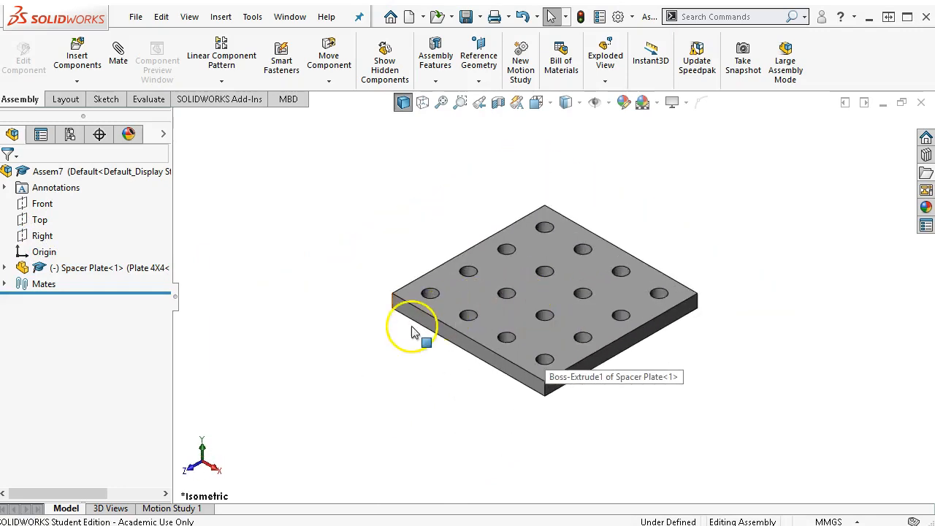
{"action": "middle_click_drag", "start_coordinate": [397, 338], "coordinate": [333, 363]}
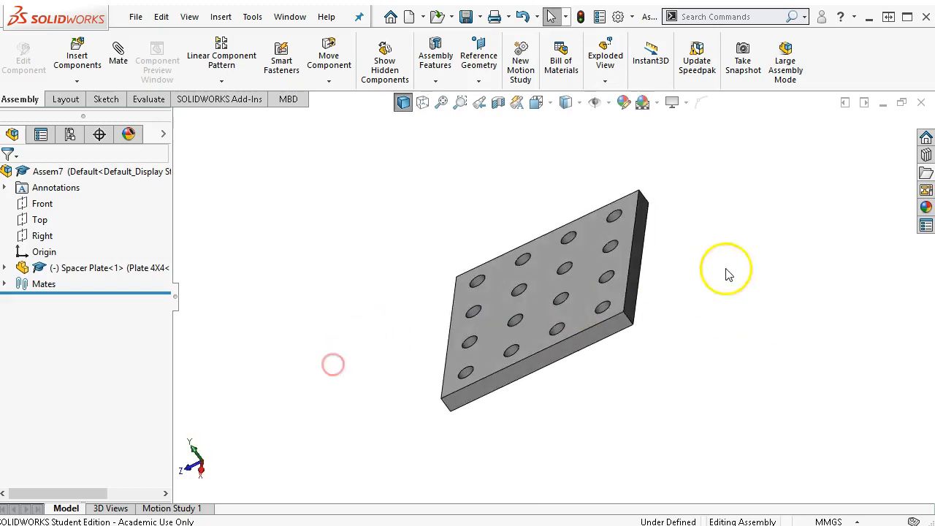
{"action": "left_click", "coordinate": [632, 284]}
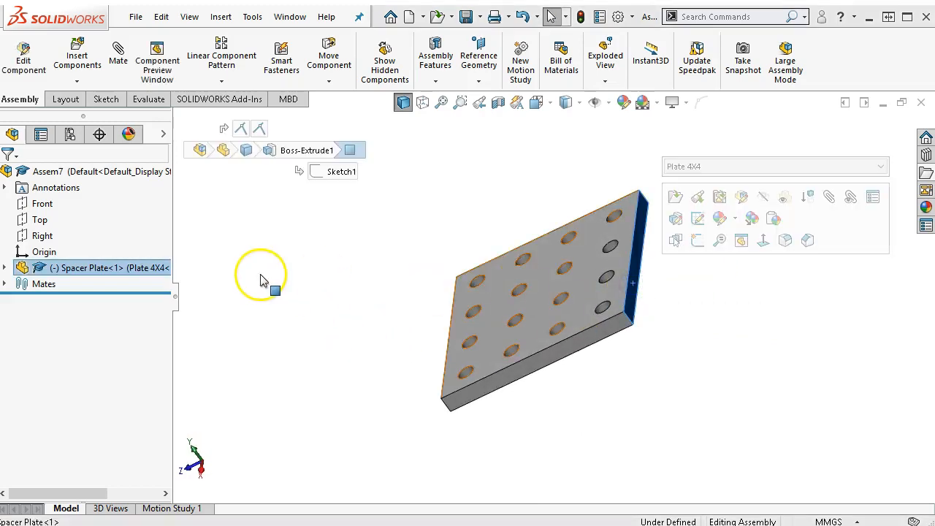
{"action": "left_click", "coordinate": [43, 205]}
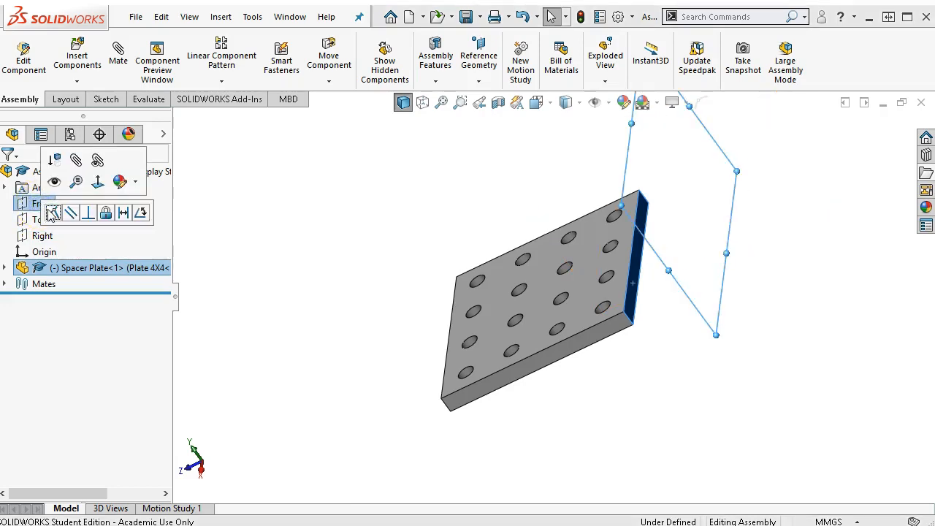
{"action": "left_click", "coordinate": [53, 213]}
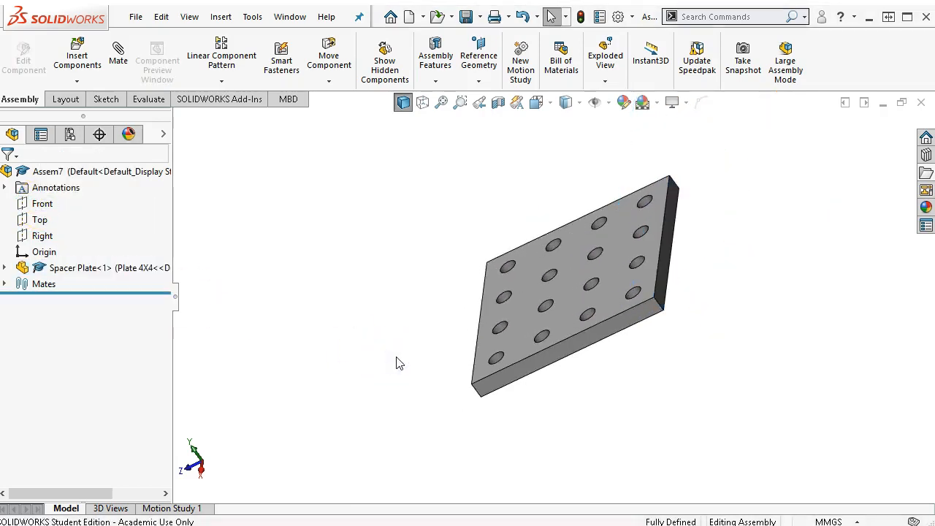
{"action": "key", "text": "ctrl+7"}
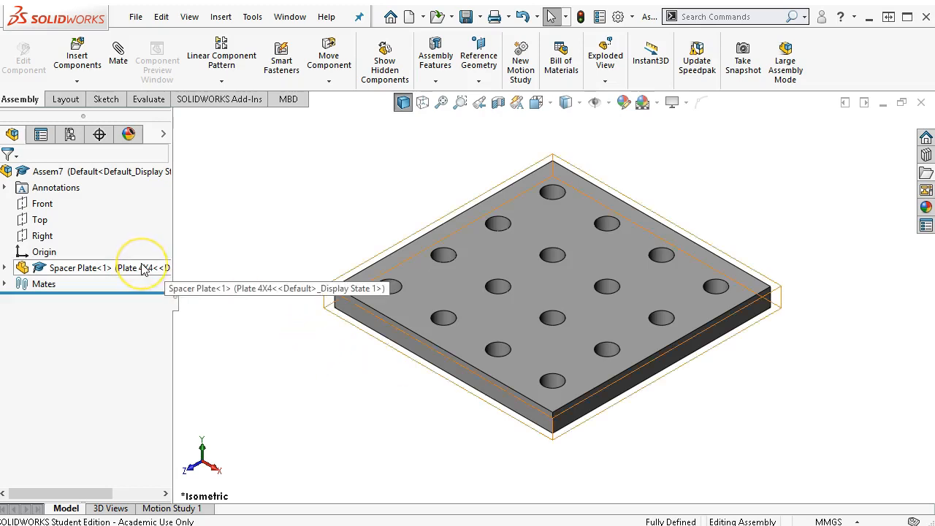
{"action": "scroll", "coordinate": [327, 267], "scroll_direction": "up", "scroll_amount": 1}
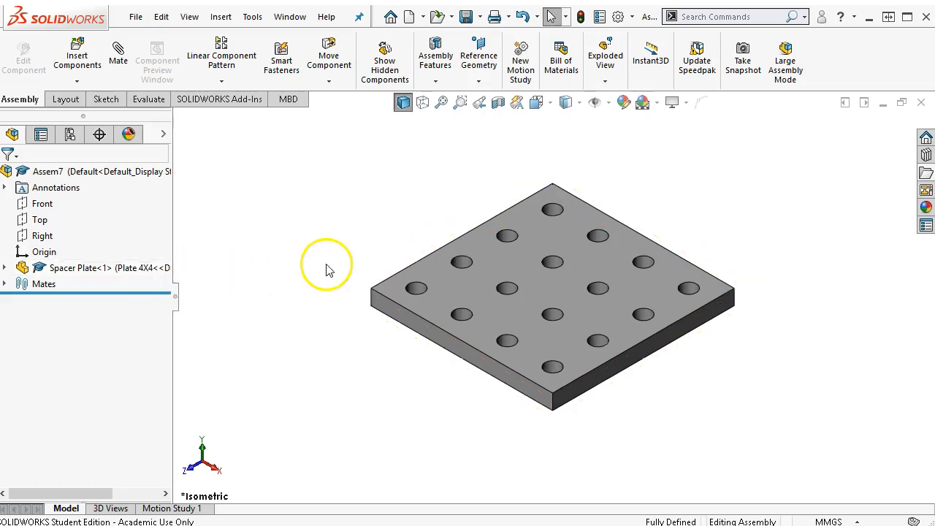
{"action": "scroll", "coordinate": [645, 192], "scroll_direction": "up", "scroll_amount": 1}
{"action": "scroll", "coordinate": [645, 192], "scroll_direction": "down", "scroll_amount": 1}
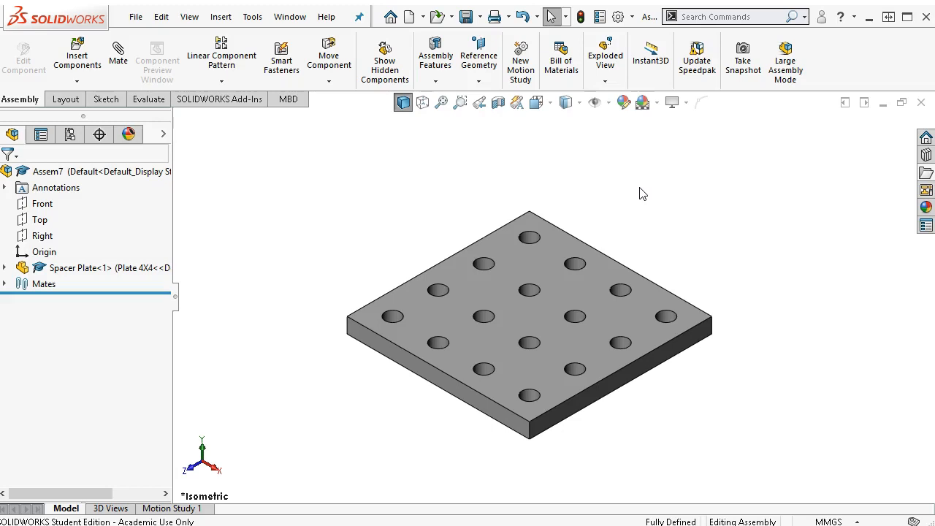
{"action": "scroll", "coordinate": [643, 193], "scroll_direction": "up", "scroll_amount": 1}
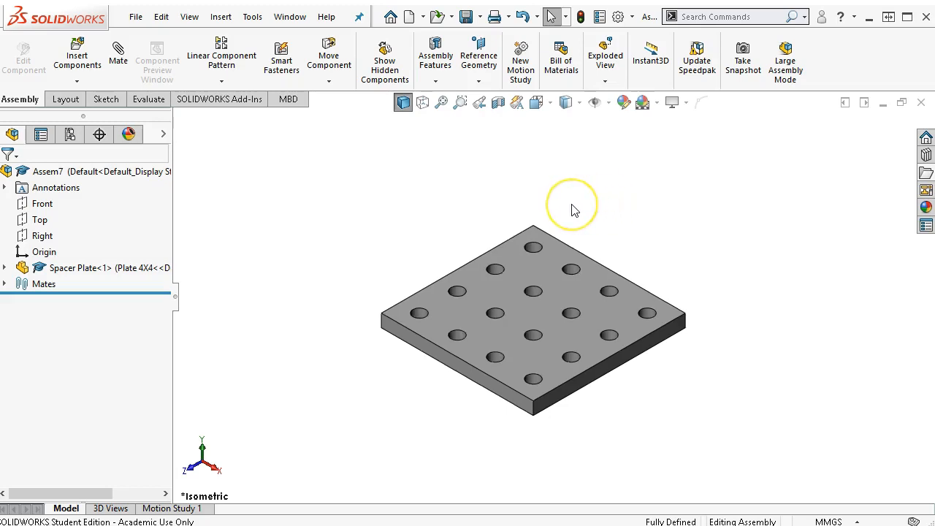
{"action": "scroll", "coordinate": [573, 210], "scroll_direction": "down", "scroll_amount": 1}
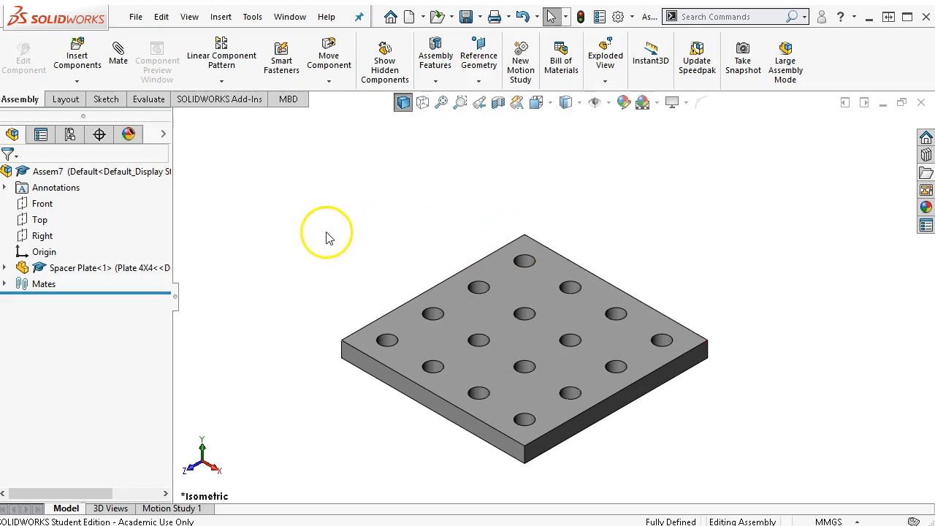
Step: Insert L-Bracket.SLDPRT in the Default configuration, placed above the spacer plate's corner on the negative X, positive Z side
{"action": "left_click", "coordinate": [220, 17]}
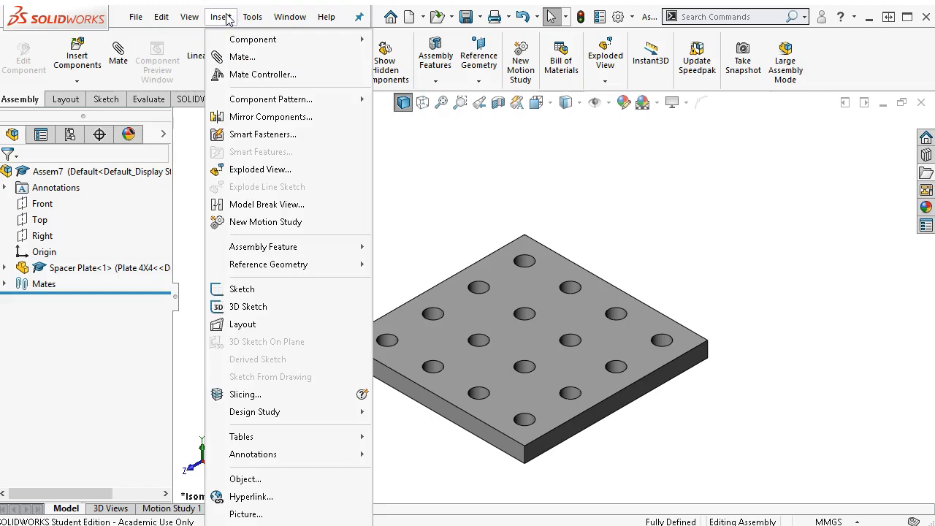
{"action": "mouse_move", "coordinate": [248, 40]}
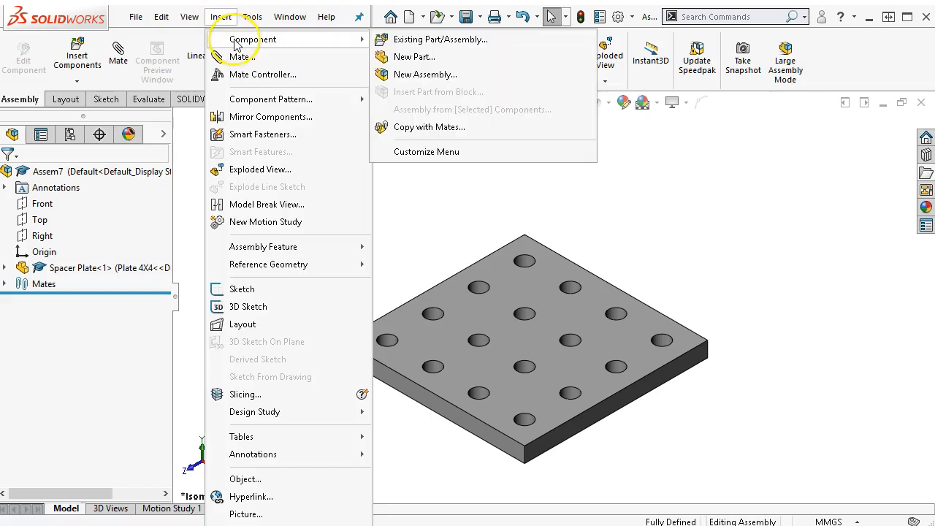
{"action": "left_click", "coordinate": [407, 44]}
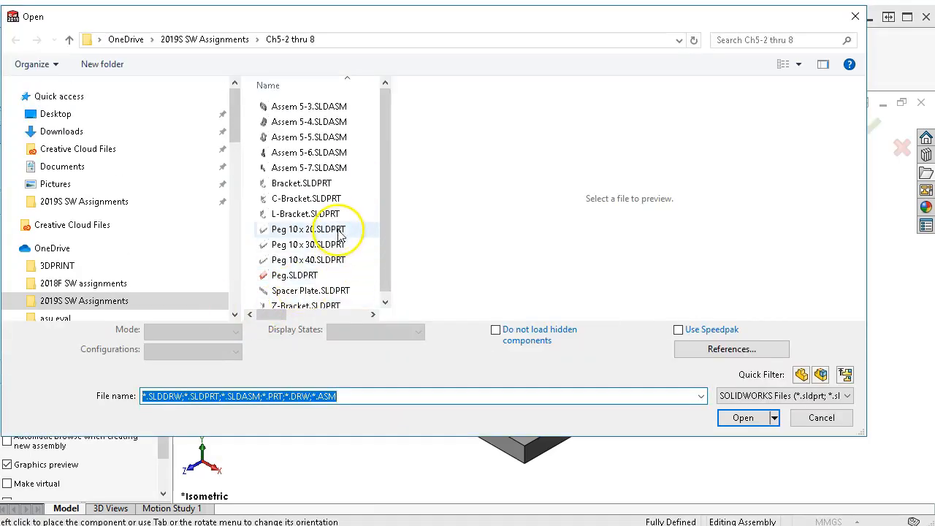
{"action": "left_click", "coordinate": [299, 215]}
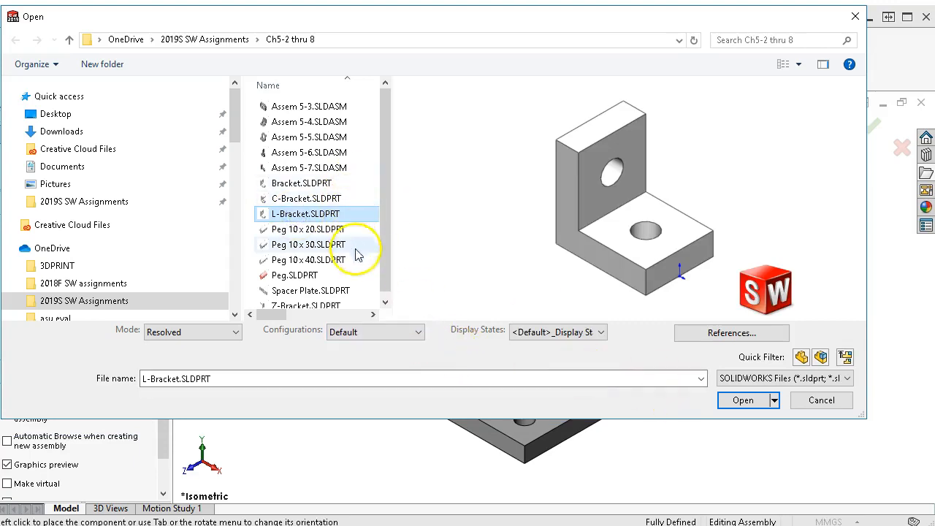
{"action": "left_click", "coordinate": [418, 333]}
{"action": "left_click", "coordinate": [417, 331]}
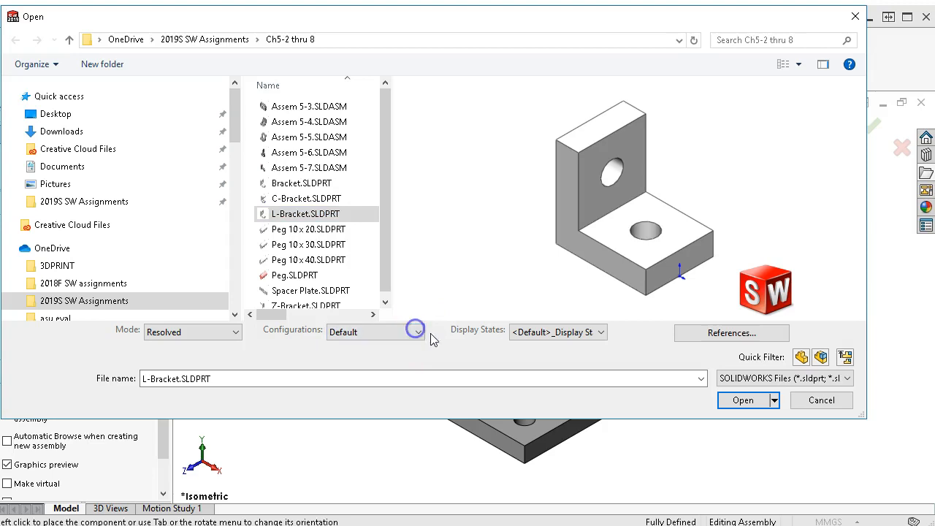
{"action": "left_click", "coordinate": [727, 400]}
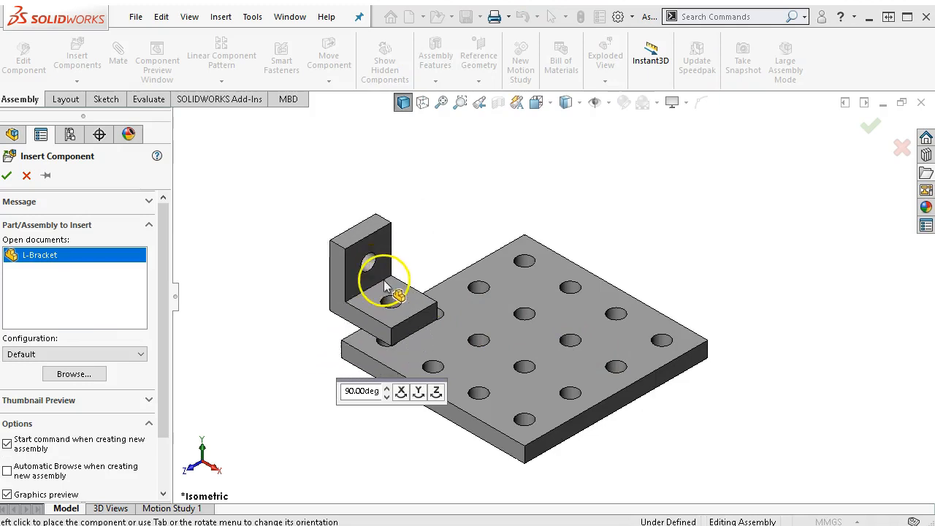
{"action": "left_click", "coordinate": [384, 285]}
Step: Mate the hole in the L-bracket's horizontal leg concentric with the plate's corner hole on the negative X, positive Z side
{"action": "scroll", "coordinate": [393, 310], "scroll_direction": "down", "scroll_amount": 3}
{"action": "left_click_drag", "start_coordinate": [392, 307], "coordinate": [352, 176]}
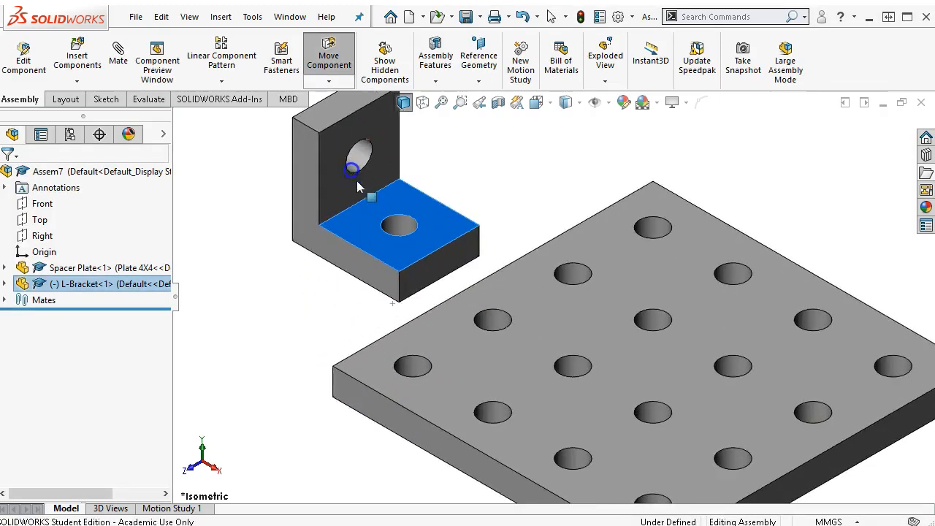
{"action": "scroll", "coordinate": [396, 225], "scroll_direction": "down", "scroll_amount": 1}
{"action": "left_click", "coordinate": [406, 230]}
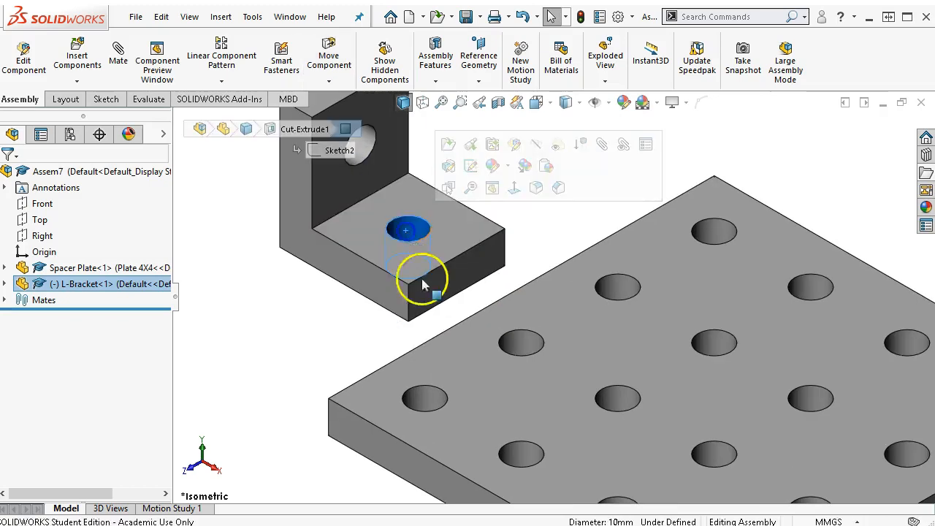
{"action": "left_click", "coordinate": [431, 401], "text": "ctrl"}
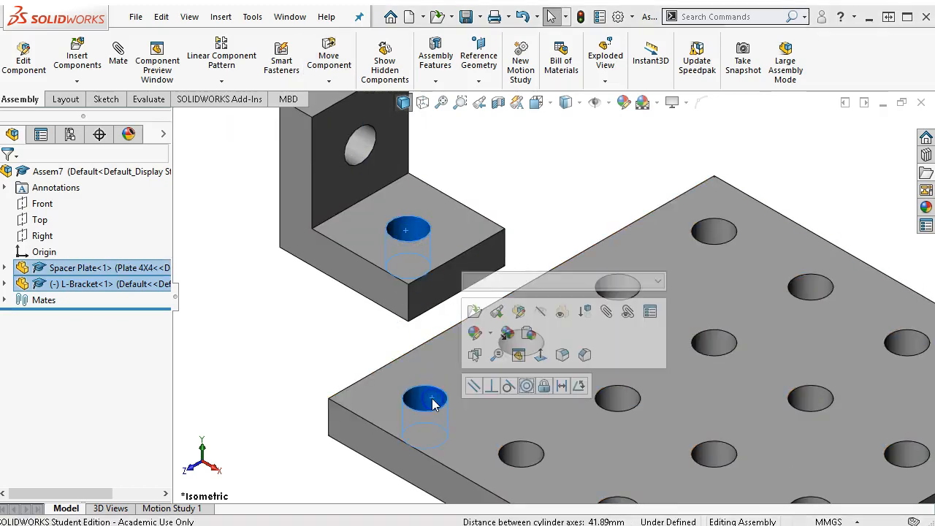
{"action": "left_click", "coordinate": [528, 388]}
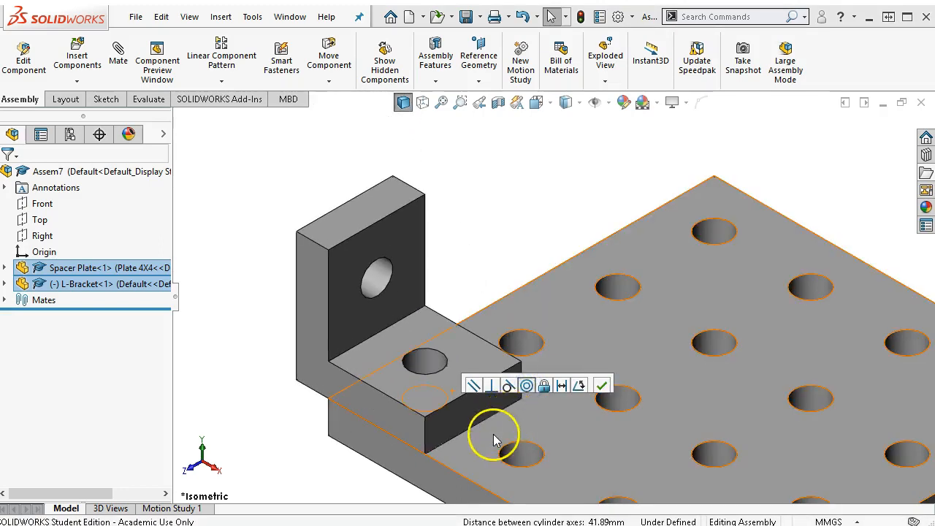
{"action": "left_click", "coordinate": [601, 385]}
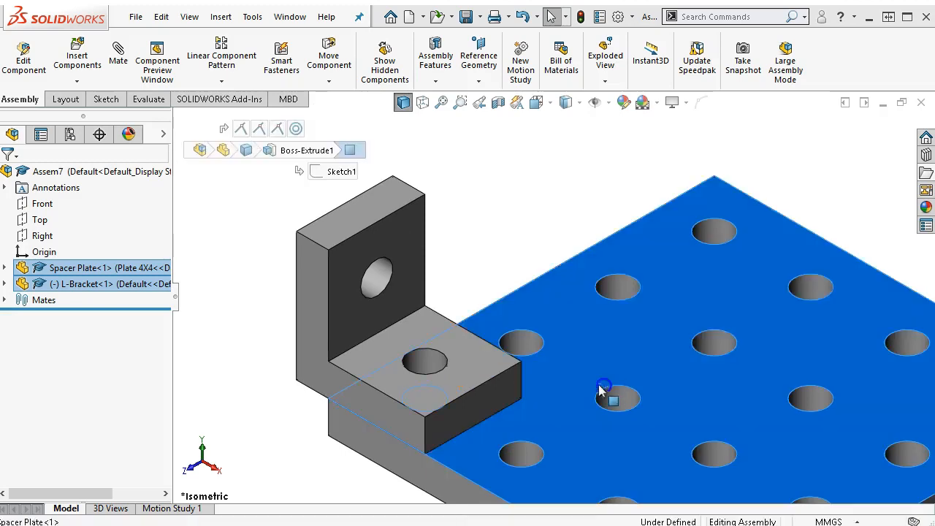
Step: Raise the L-bracket off the plate and mate its underside coincident with the spacer plate's large top face
{"action": "left_click_drag", "start_coordinate": [479, 402], "coordinate": [474, 319]}
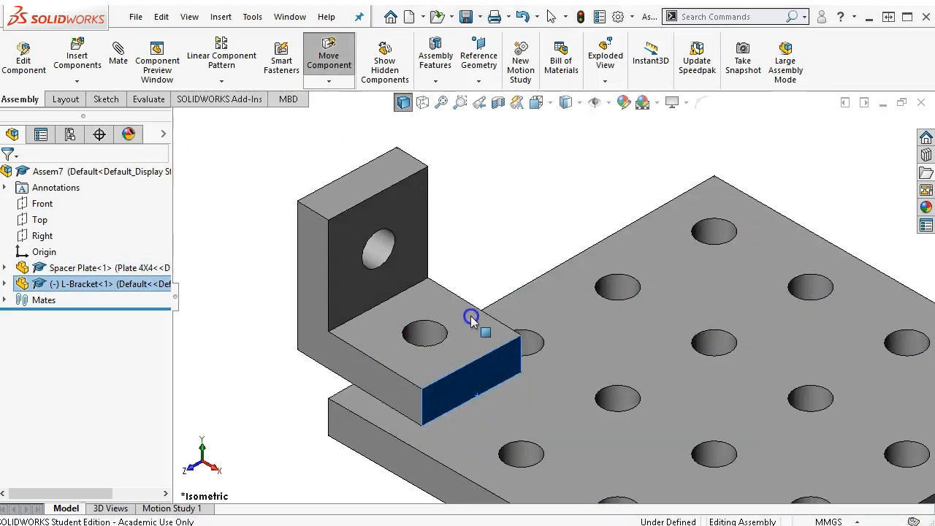
{"action": "left_click", "coordinate": [455, 432]}
{"action": "middle_click_drag", "start_coordinate": [455, 432], "coordinate": [534, 296]}
{"action": "left_click", "coordinate": [393, 411], "text": "ctrl"}
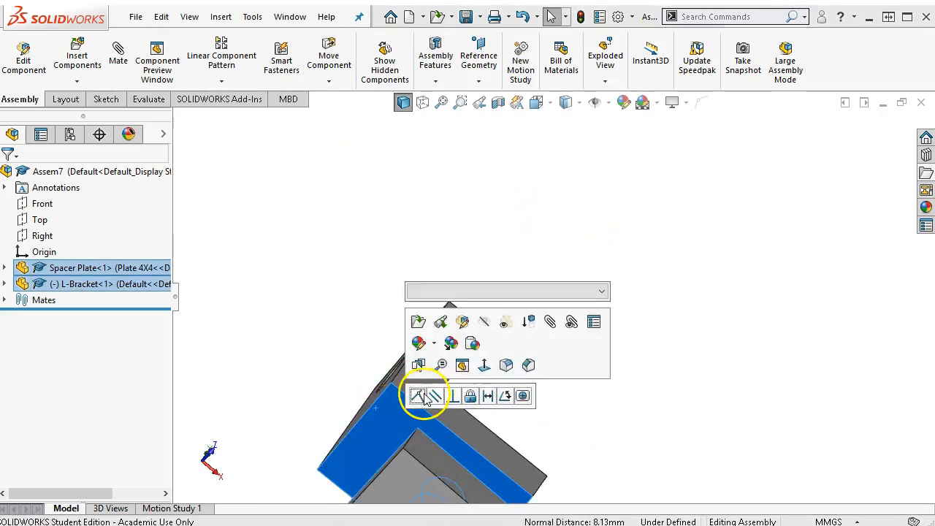
{"action": "left_click", "coordinate": [416, 394]}
{"action": "left_click", "coordinate": [590, 396]}
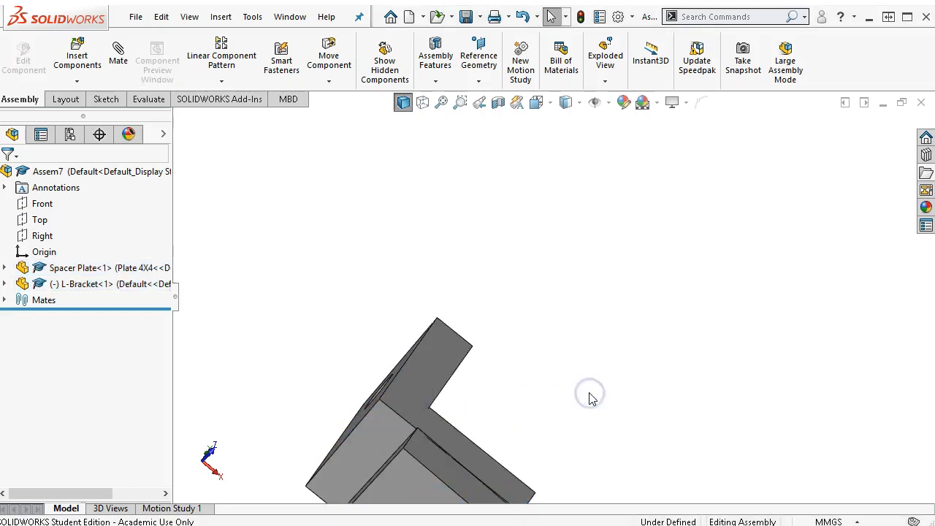
Step: Return to the isometric view and swing the L-bracket around its mated hole until its upright leg stands toward the plate's interior
{"action": "key", "text": "ctrl+7"}
{"action": "left_click_drag", "start_coordinate": [431, 301], "coordinate": [499, 240]}
{"action": "left_click_drag", "start_coordinate": [426, 248], "coordinate": [304, 188]}
{"action": "key", "text": "Escape"}
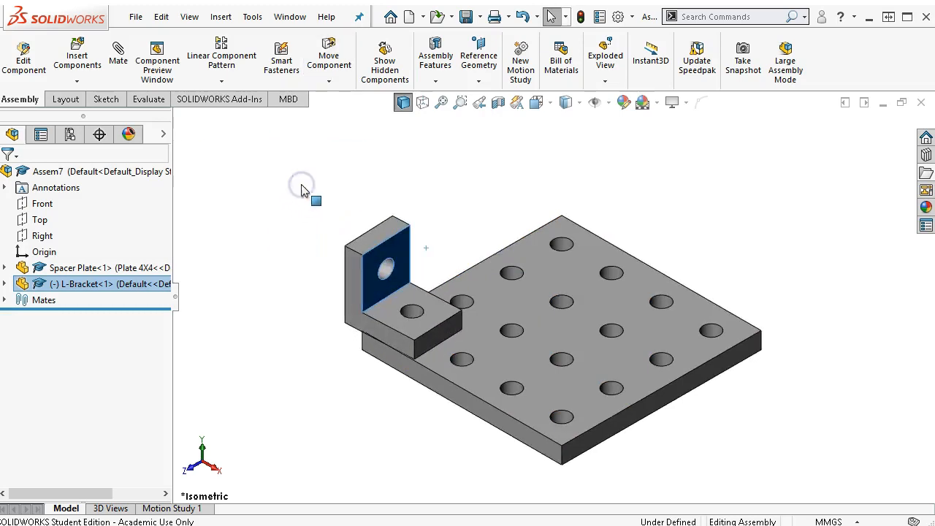
{"action": "scroll", "coordinate": [422, 288], "scroll_direction": "down", "scroll_amount": 3}
{"action": "scroll", "coordinate": [489, 295], "scroll_direction": "up", "scroll_amount": 2}
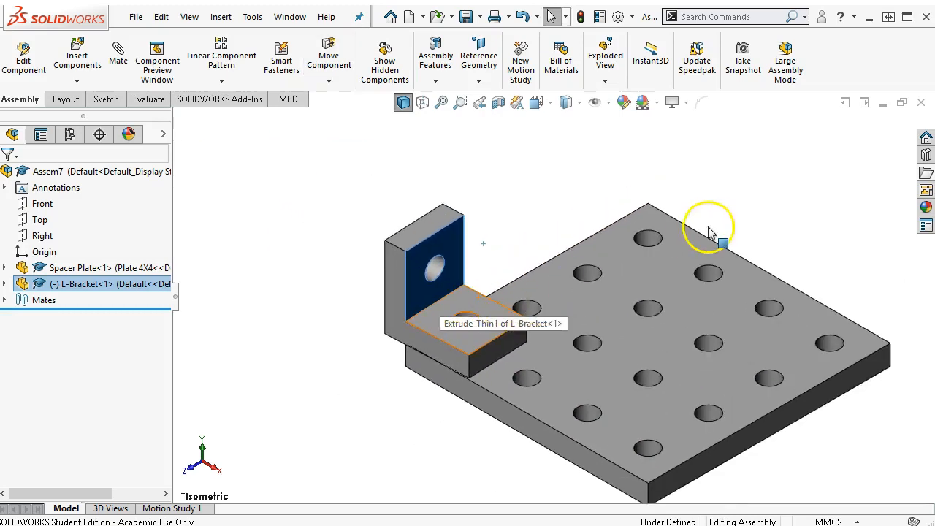
{"action": "scroll", "coordinate": [694, 243], "scroll_direction": "down", "scroll_amount": 1}
{"action": "left_click_drag", "start_coordinate": [370, 288], "coordinate": [679, 334]}
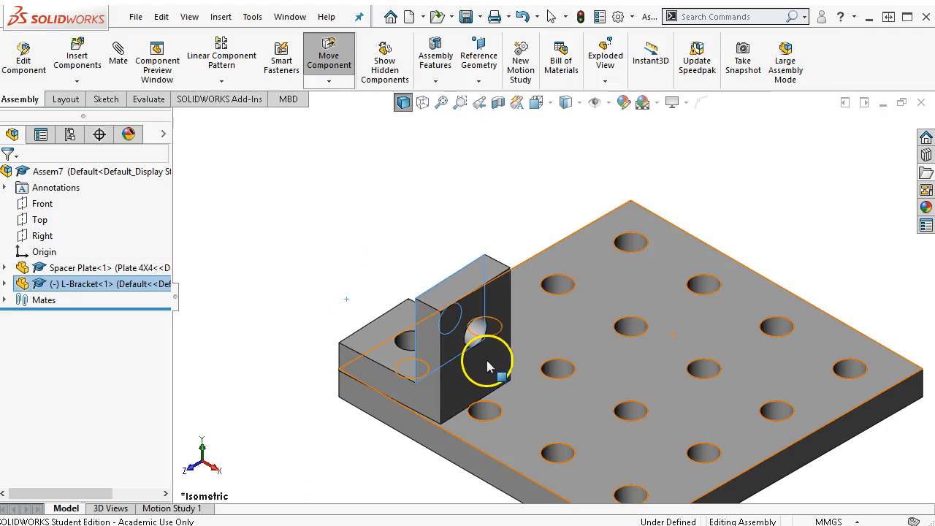
Step: Place a copy of the L-bracket above the spacer plate's rear corner on the negative X, negative Z side
{"action": "left_click", "coordinate": [711, 194]}
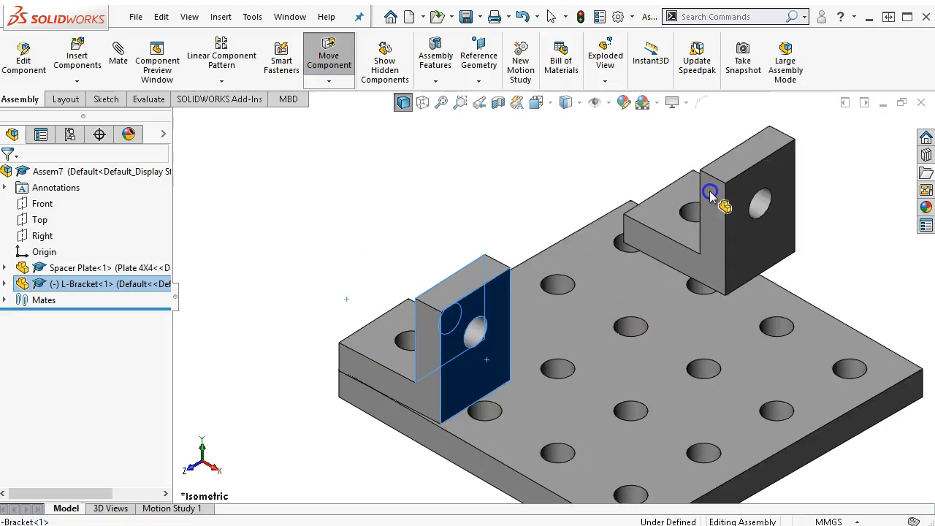
{"action": "left_click", "coordinate": [637, 241]}
{"action": "scroll", "coordinate": [628, 245], "scroll_direction": "down", "scroll_amount": 3}
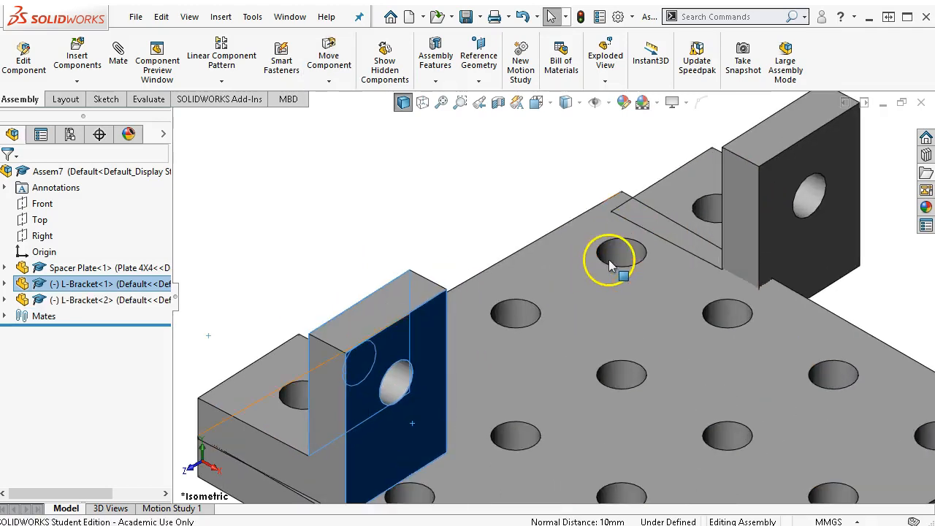
Step: Mate the hole in the copied L-bracket's horizontal leg concentric with the plate's rear corner hole
{"action": "left_click", "coordinate": [617, 258]}
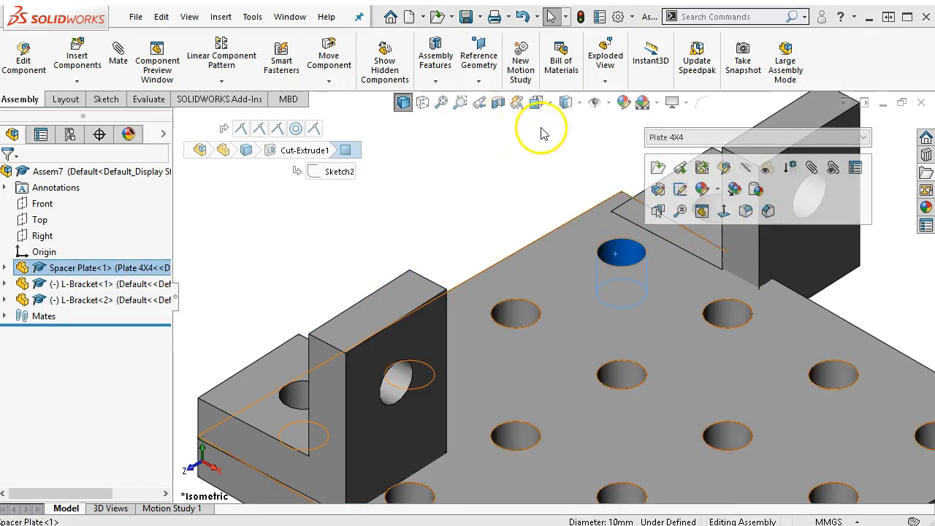
{"action": "scroll", "coordinate": [592, 130], "scroll_direction": "up", "scroll_amount": 1}
{"action": "scroll", "coordinate": [578, 150], "scroll_direction": "down", "scroll_amount": 1}
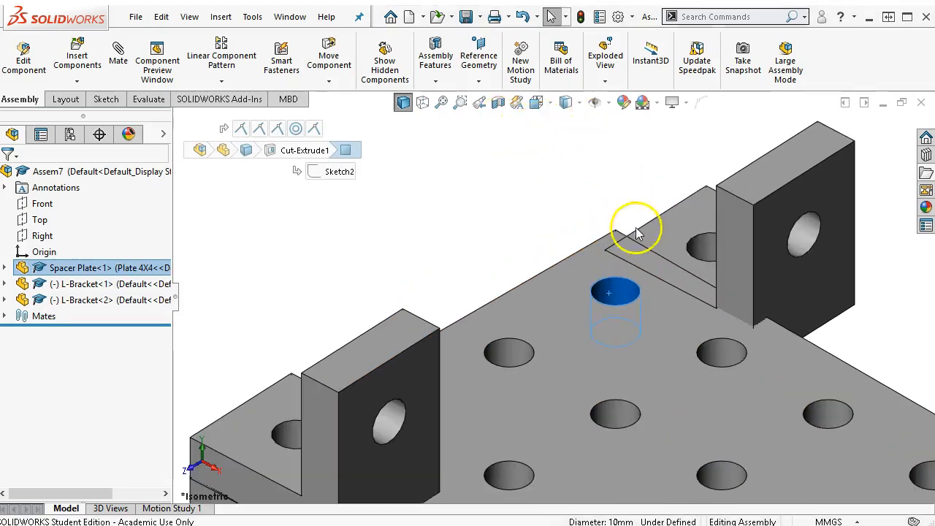
{"action": "left_click", "coordinate": [707, 253], "text": "ctrl"}
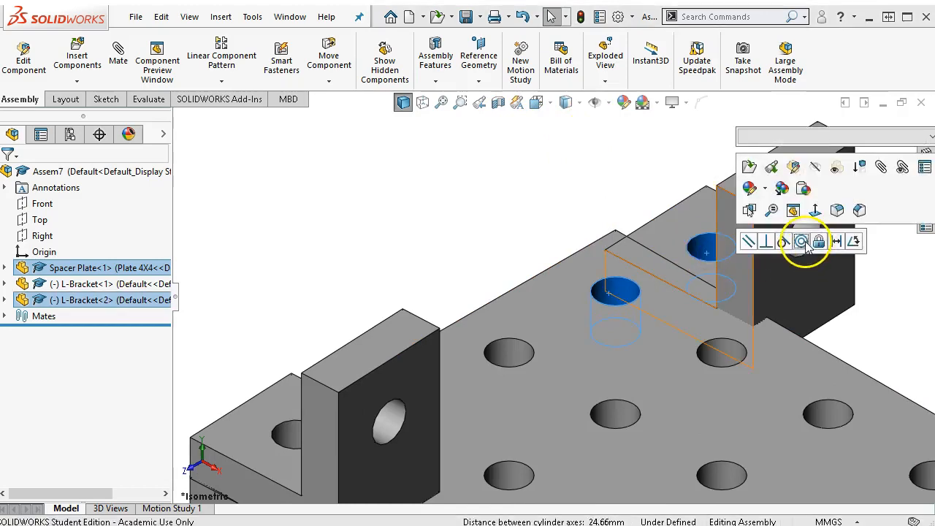
{"action": "left_click", "coordinate": [802, 242]}
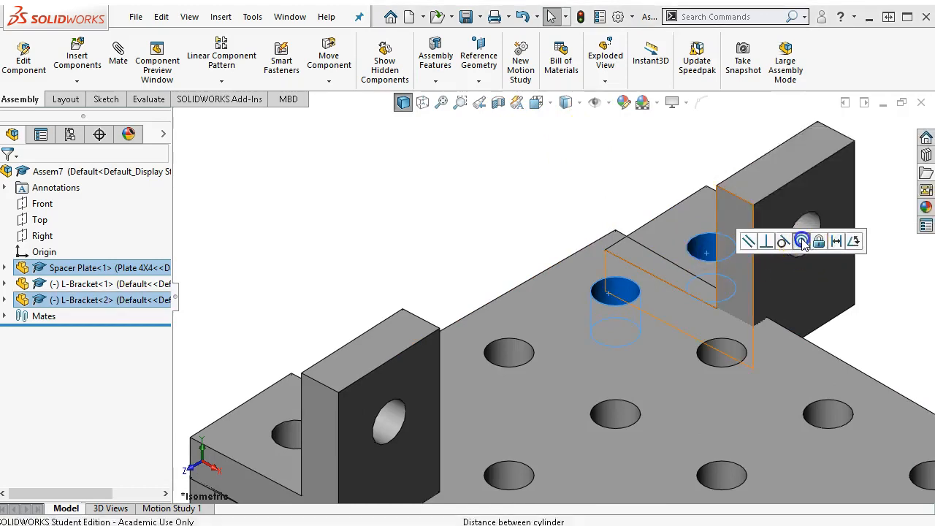
{"action": "left_click", "coordinate": [879, 239]}
Step: Raise the second L-bracket off the plate and mate its underside coincident with the spacer plate's top face
{"action": "left_click_drag", "start_coordinate": [721, 144], "coordinate": [622, 252]}
{"action": "middle_click_drag", "start_coordinate": [623, 248], "coordinate": [635, 111]}
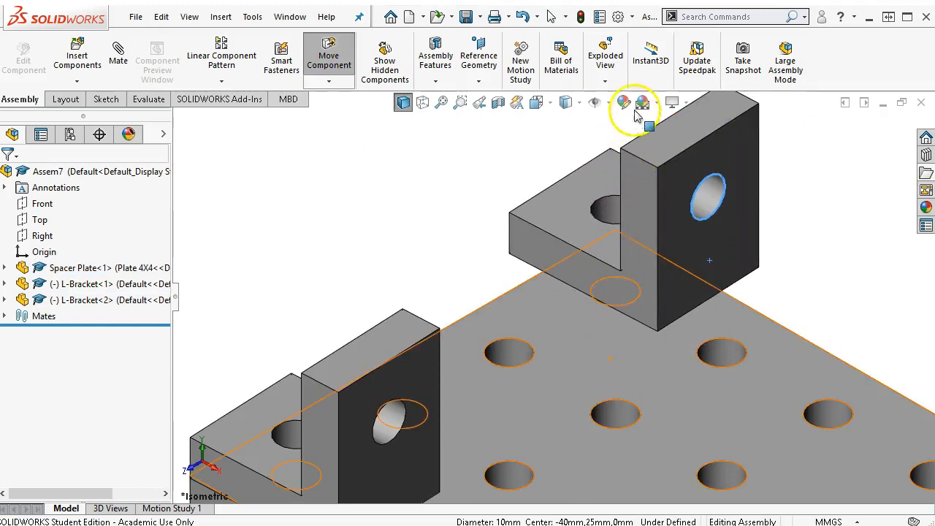
{"action": "scroll", "coordinate": [640, 120], "scroll_direction": "down", "scroll_amount": 1}
{"action": "scroll", "coordinate": [647, 160], "scroll_direction": "up", "scroll_amount": 3}
{"action": "scroll", "coordinate": [659, 238], "scroll_direction": "down", "scroll_amount": 1}
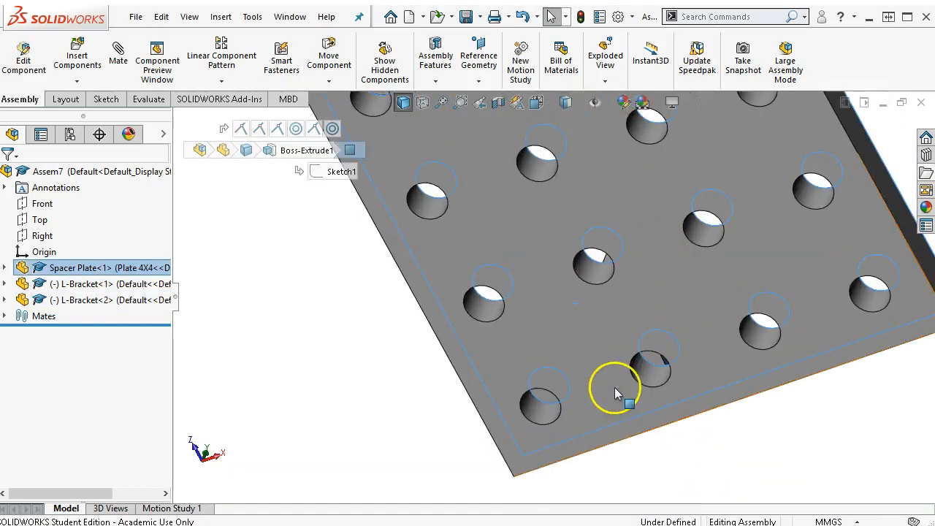
{"action": "scroll", "coordinate": [683, 249], "scroll_direction": "up", "scroll_amount": 1}
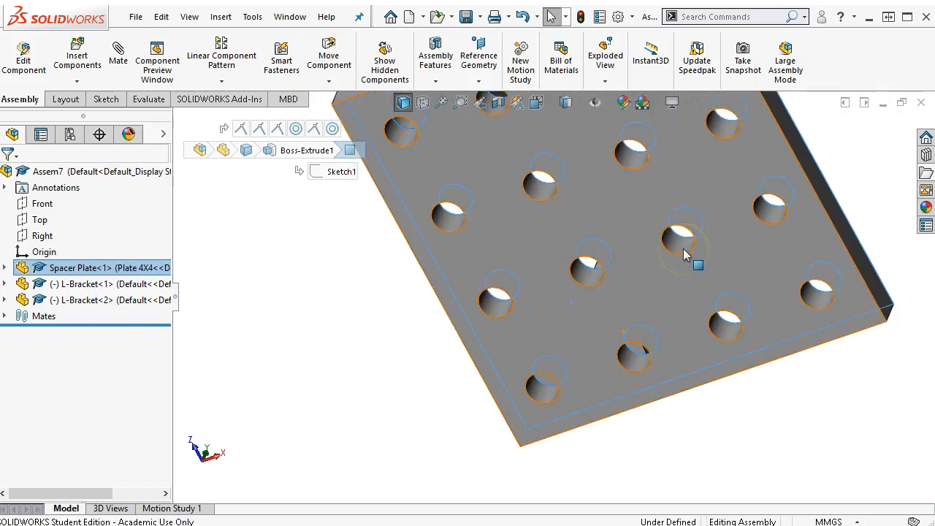
{"action": "middle_click_drag", "start_coordinate": [685, 254], "coordinate": [520, 196]}
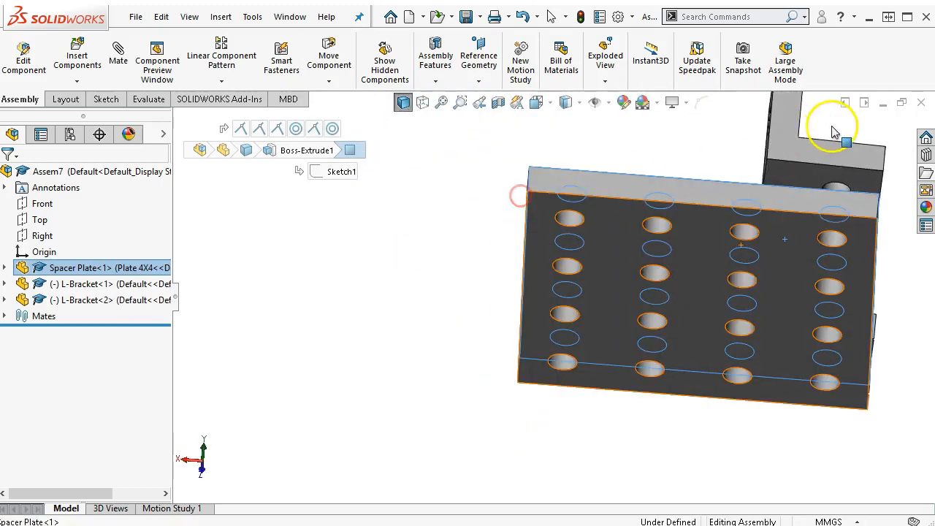
{"action": "left_click", "coordinate": [805, 172], "text": "ctrl"}
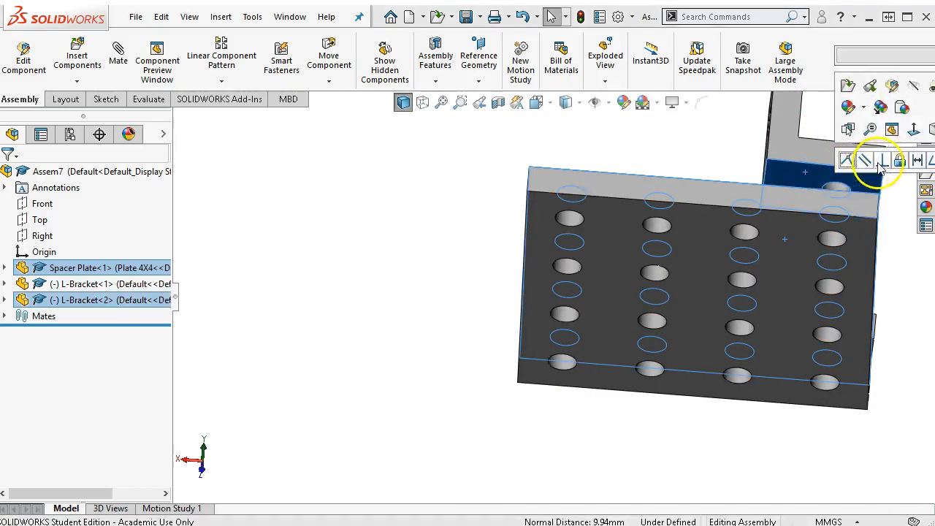
{"action": "left_click", "coordinate": [847, 159]}
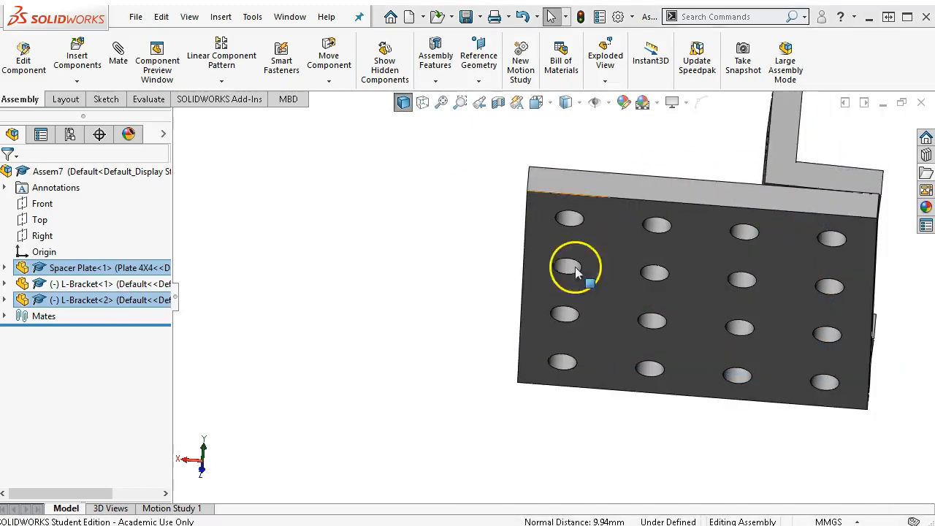
{"action": "left_click", "coordinate": [400, 326]}
Step: Return to the isometric view and place a copy of the base spacer plate above and behind it, keeping the Plate 4X4 configuration
{"action": "key", "text": "ctrl+7"}
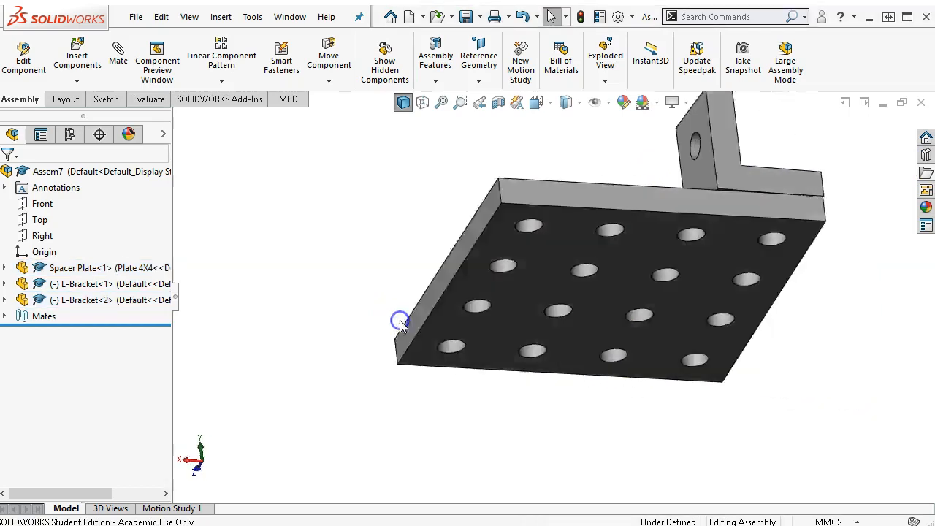
{"action": "left_click_drag", "start_coordinate": [502, 360], "coordinate": [740, 169], "text": "ctrl"}
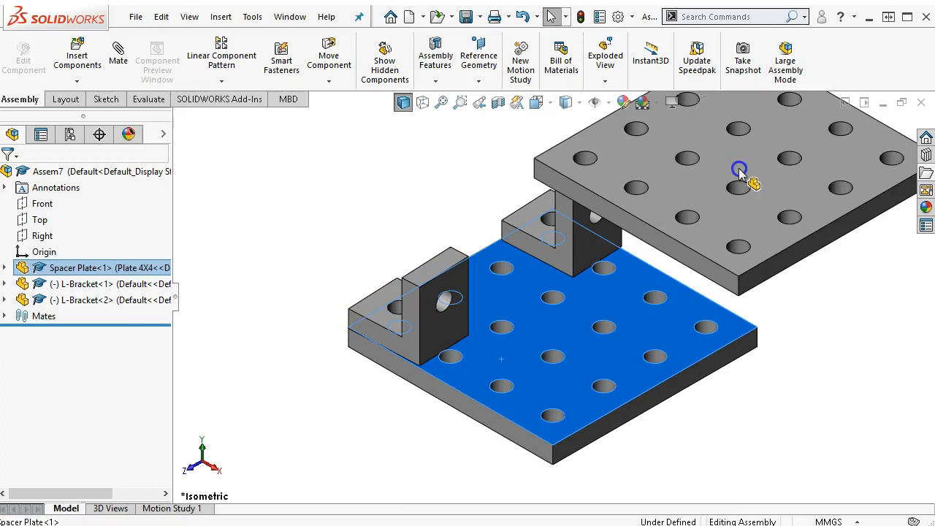
{"action": "left_click", "coordinate": [738, 248]}
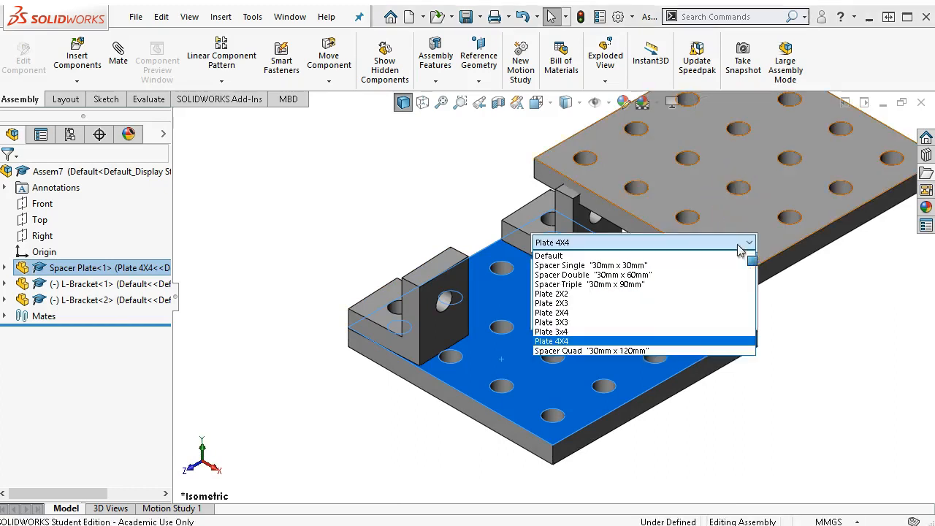
{"action": "left_click", "coordinate": [553, 342]}
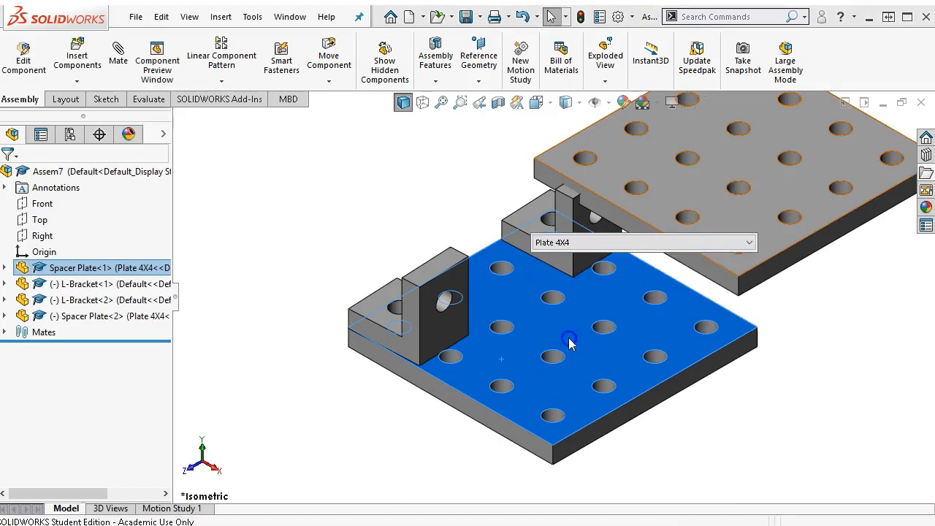
{"action": "left_click", "coordinate": [764, 285]}
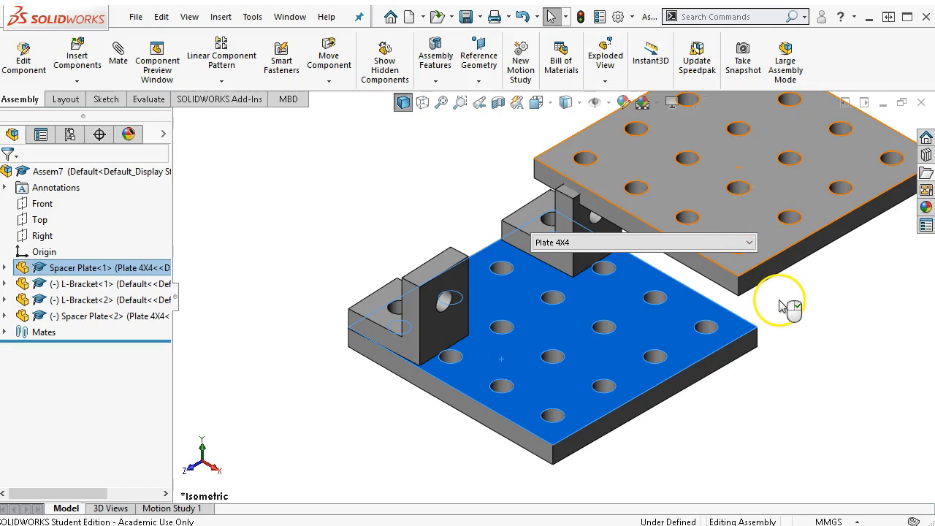
{"action": "scroll", "coordinate": [781, 307], "scroll_direction": "up", "scroll_amount": 3}
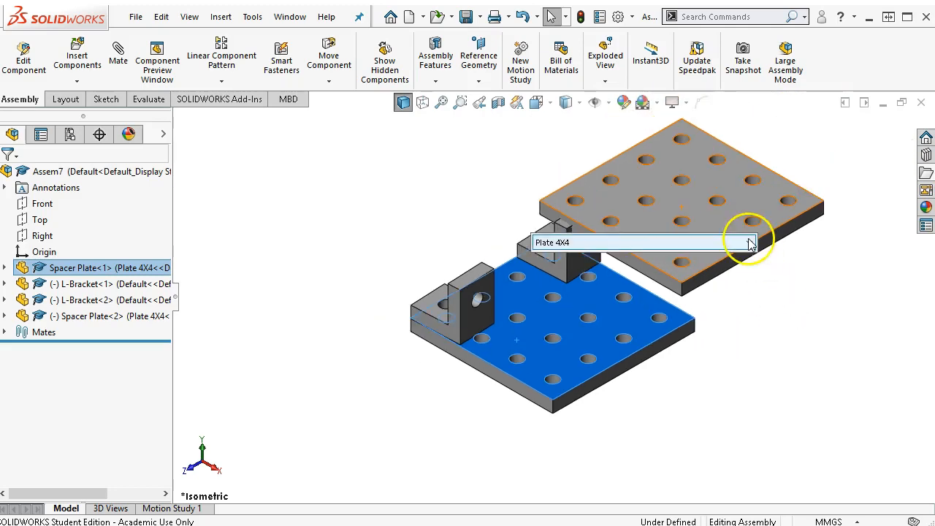
{"action": "left_click", "coordinate": [771, 276]}
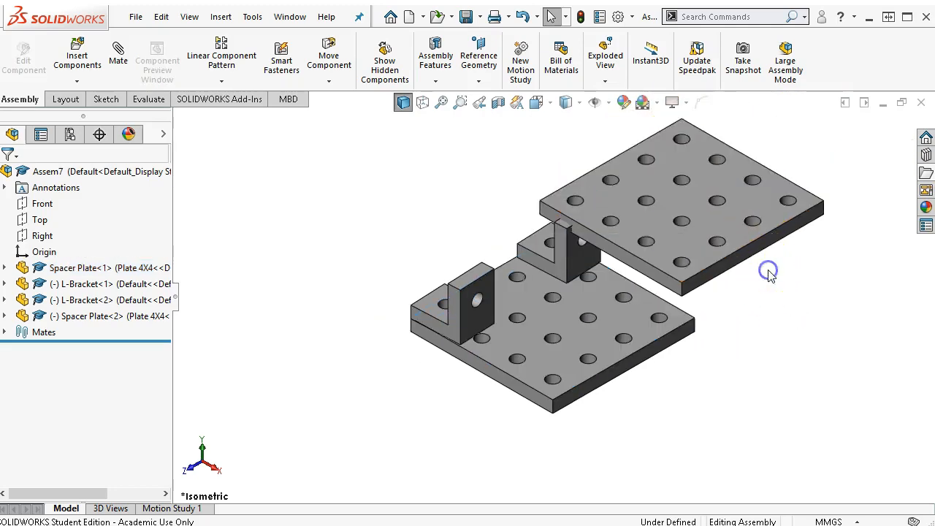
Step: Mate the nearest corner hole of the copied spacer plate concentric with the hole in the first L-bracket's upright leg
{"action": "scroll", "coordinate": [681, 265], "scroll_direction": "down", "scroll_amount": 2}
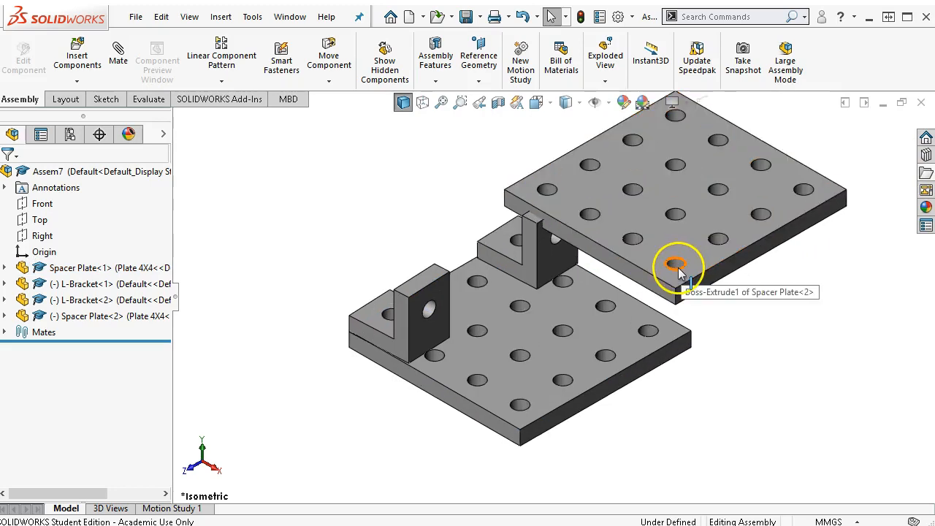
{"action": "left_click", "coordinate": [676, 265]}
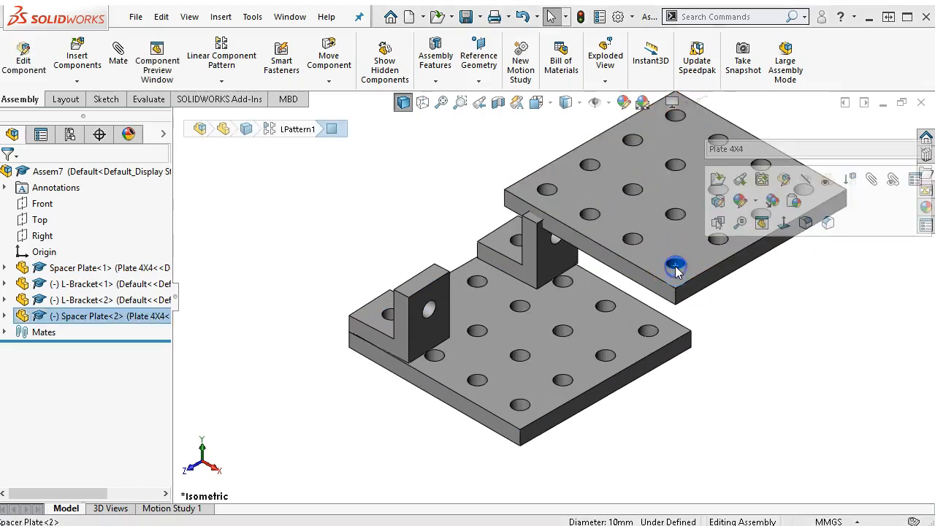
{"action": "left_click", "coordinate": [429, 311], "text": "ctrl"}
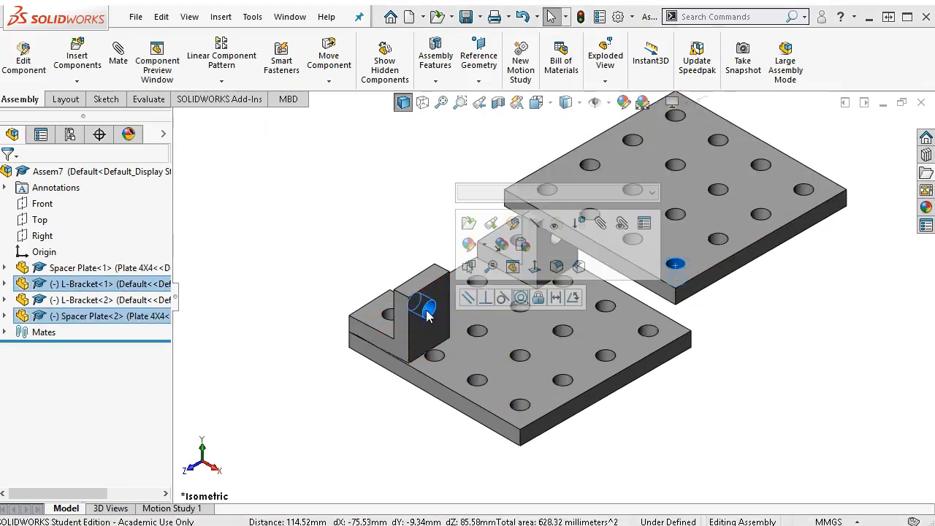
{"action": "left_click", "coordinate": [521, 298]}
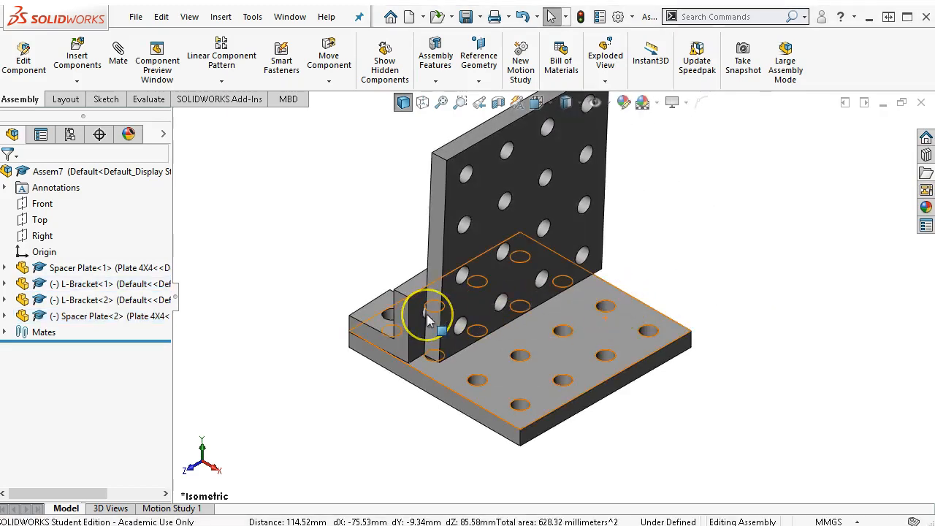
Step: Mate the copied spacer plate coincident with the outer face of the first L-bracket's upright leg
{"action": "scroll", "coordinate": [430, 320], "scroll_direction": "down", "scroll_amount": 5}
{"action": "left_click", "coordinate": [437, 330]}
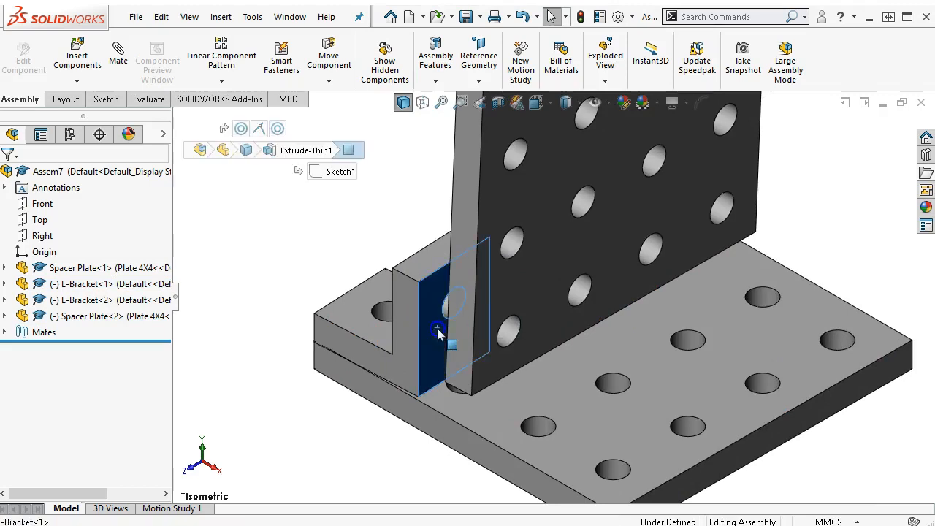
{"action": "middle_click_drag", "start_coordinate": [555, 372], "coordinate": [574, 360]}
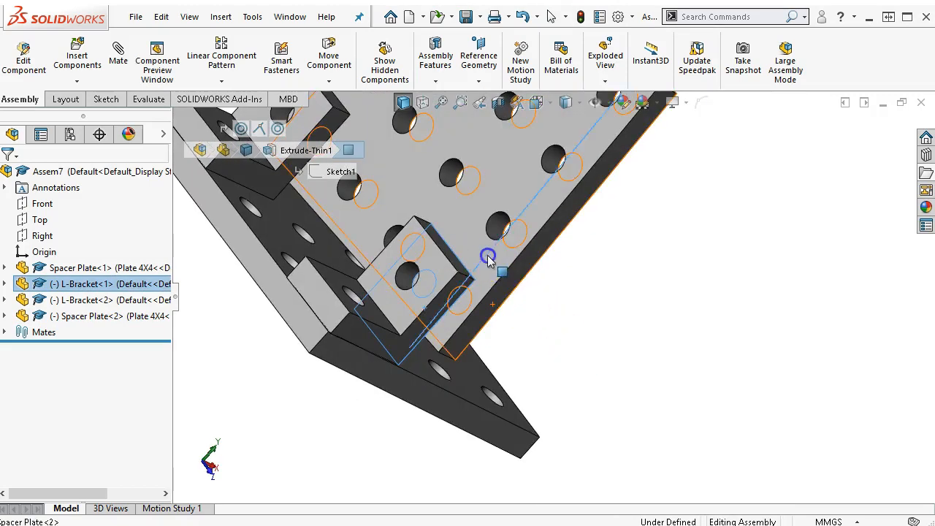
{"action": "left_click", "coordinate": [488, 256], "text": "ctrl"}
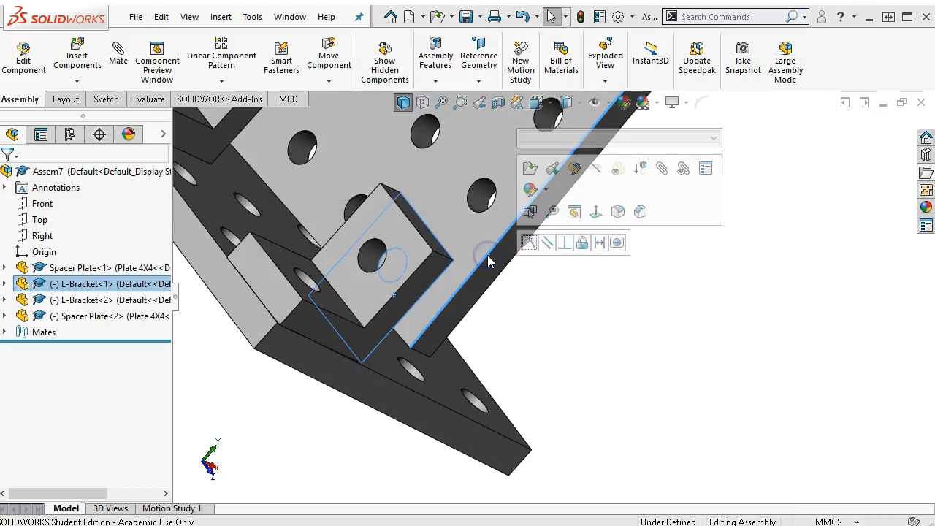
{"action": "left_click", "coordinate": [529, 243]}
Step: Try to mate the upright spacer plate's bracket-side face coincident with the second L-bracket's upright face
{"action": "middle_click_drag", "start_coordinate": [627, 318], "coordinate": [544, 292]}
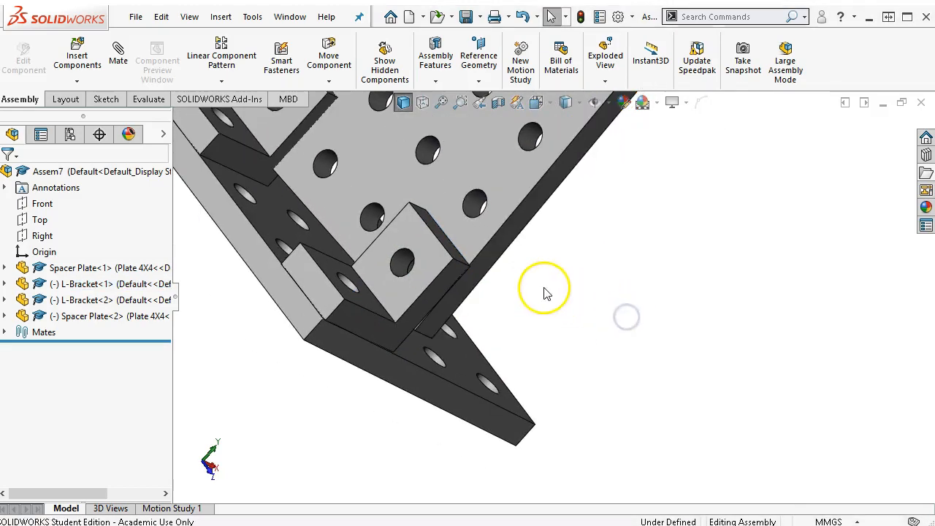
{"action": "left_click", "coordinate": [410, 192]}
{"action": "middle_click_drag", "start_coordinate": [410, 191], "coordinate": [426, 258]}
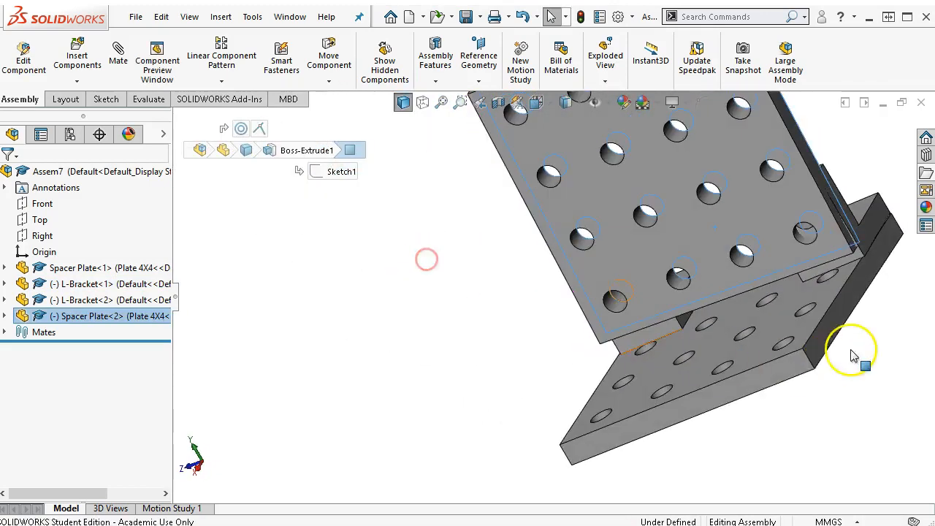
{"action": "scroll", "coordinate": [840, 307], "scroll_direction": "down", "scroll_amount": 4}
{"action": "left_click", "coordinate": [750, 213], "text": "ctrl"}
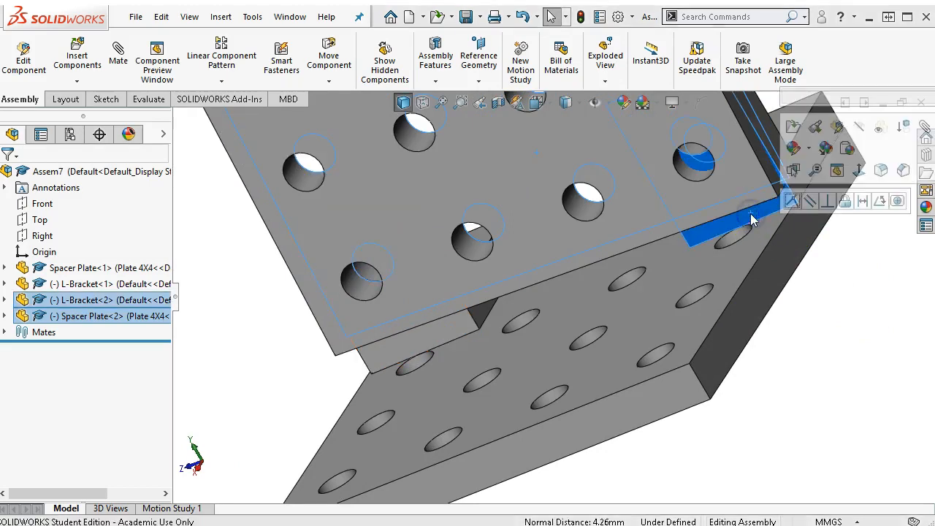
{"action": "left_click", "coordinate": [793, 201]}
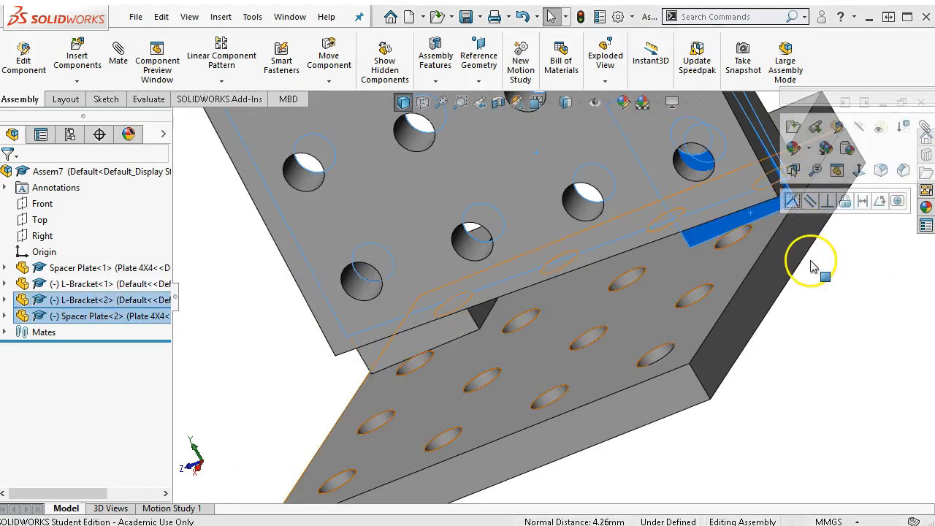
Step: Mate the hole in the second L-bracket's upright leg concentric with the upright spacer plate's other lower corner hole
{"action": "scroll", "coordinate": [691, 159], "scroll_direction": "down", "scroll_amount": 2}
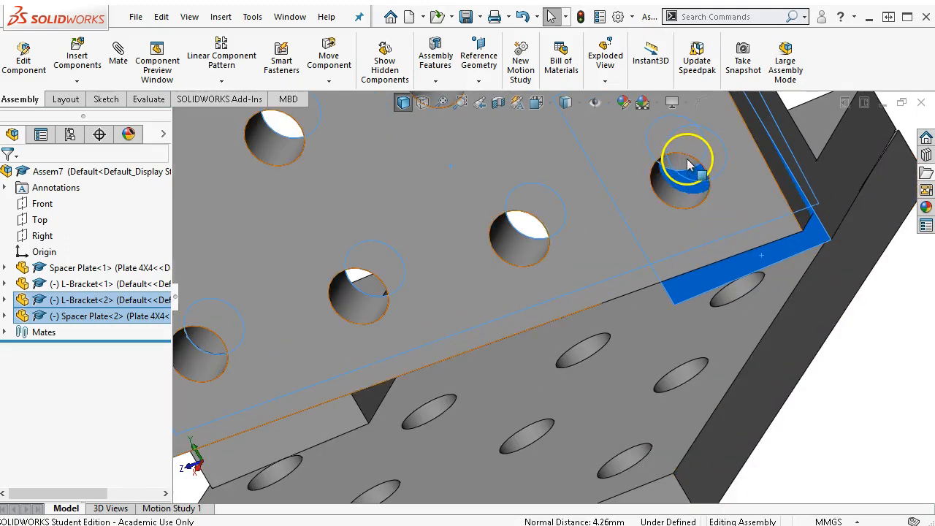
{"action": "left_click", "coordinate": [688, 162]}
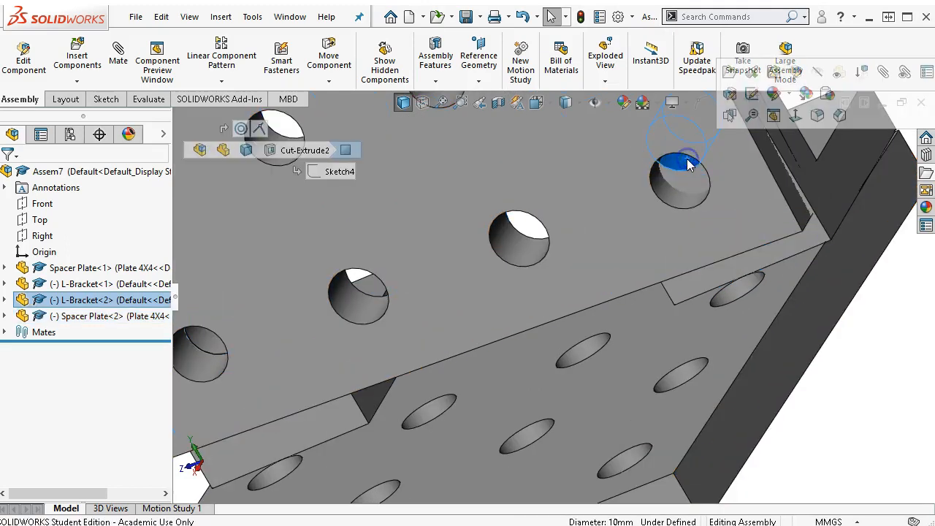
{"action": "left_click", "coordinate": [682, 198], "text": "ctrl"}
{"action": "left_click", "coordinate": [778, 186]}
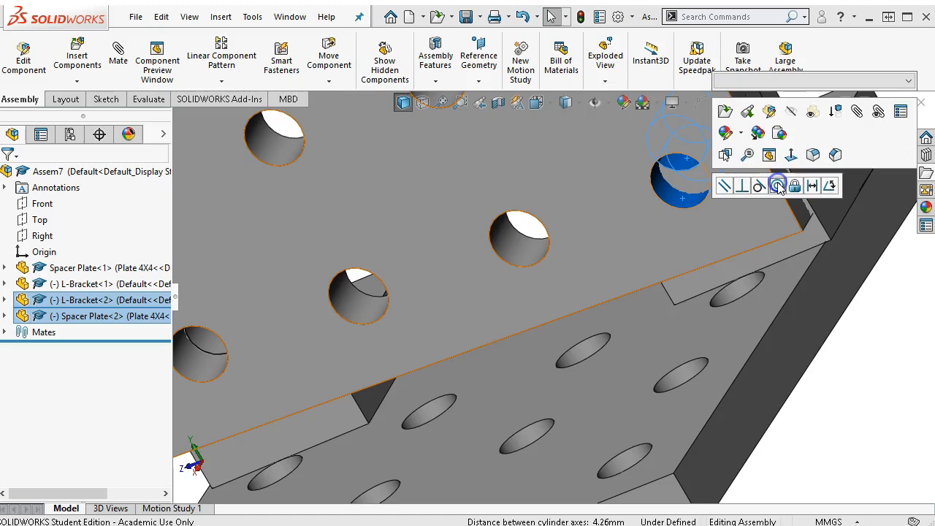
{"action": "left_click", "coordinate": [756, 232]}
{"action": "scroll", "coordinate": [756, 232], "scroll_direction": "up", "scroll_amount": 3}
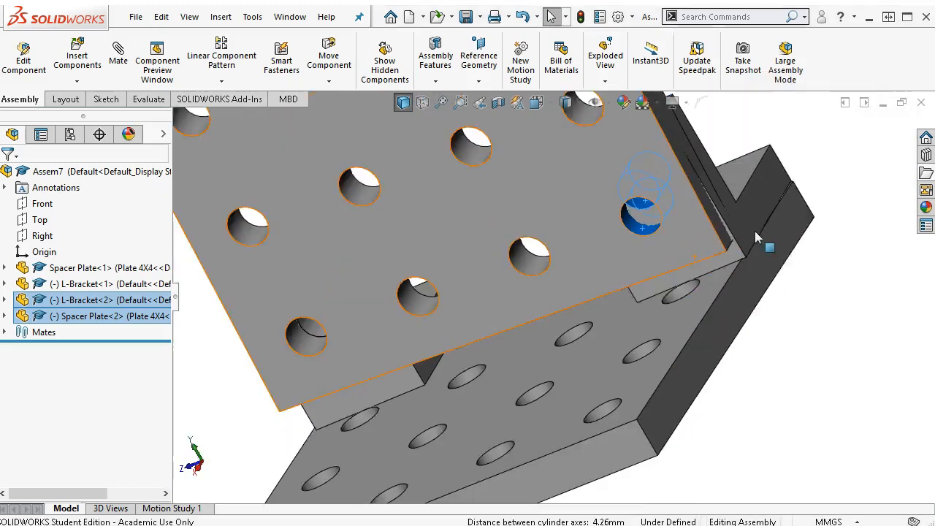
{"action": "left_click", "coordinate": [119, 54]}
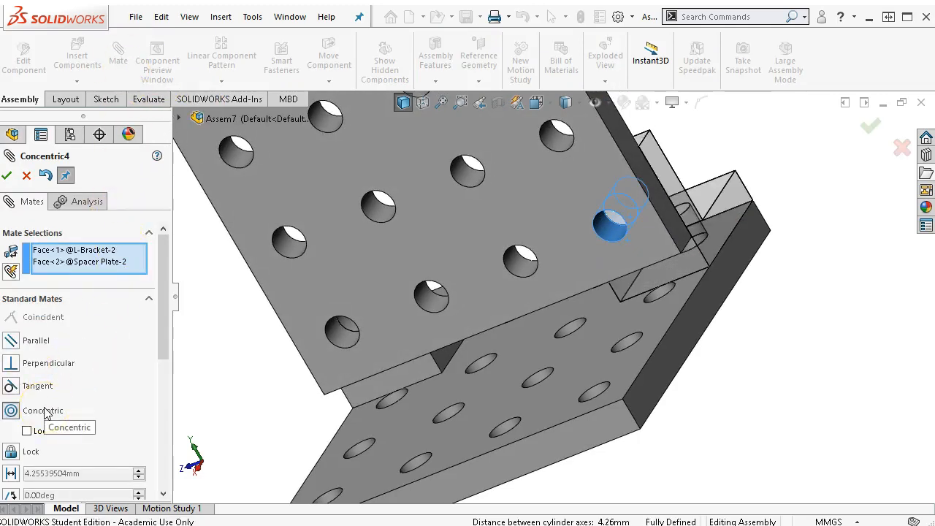
{"action": "left_click", "coordinate": [6, 175]}
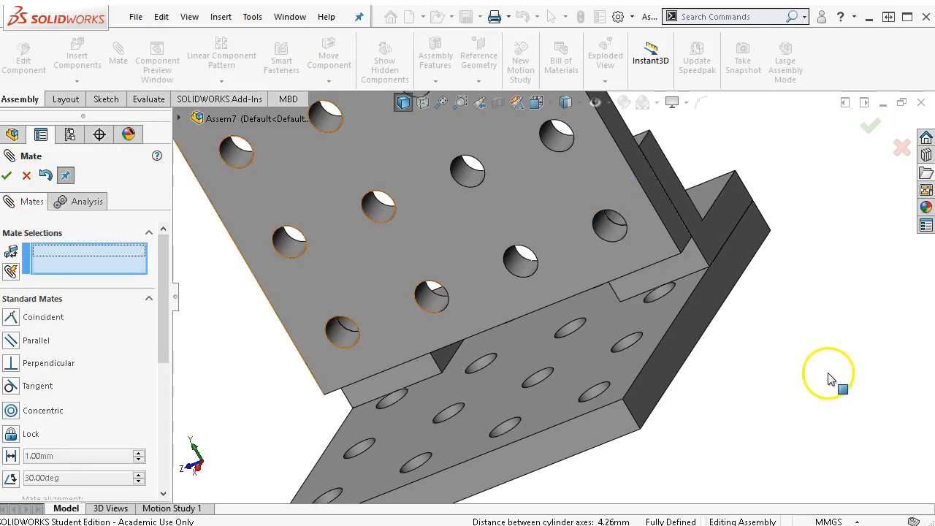
{"action": "left_click", "coordinate": [8, 176]}
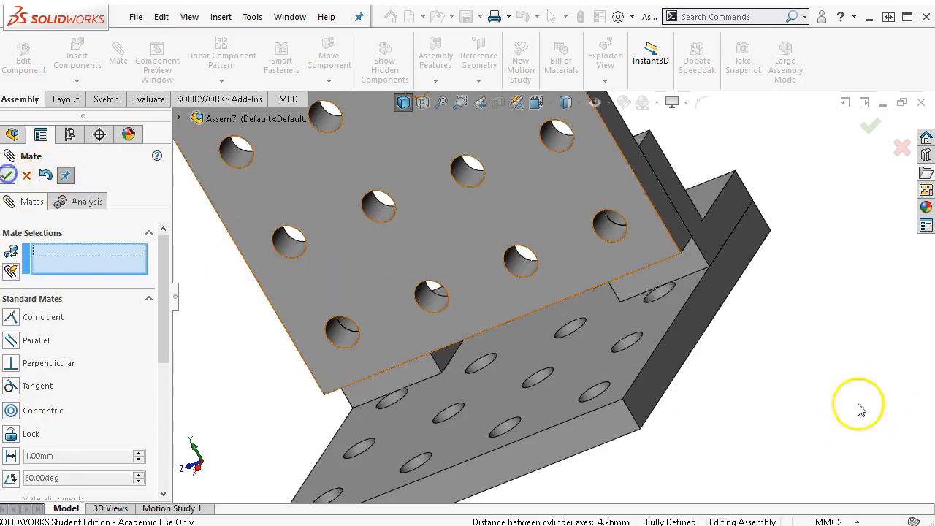
Step: Insert Z-Bracket.SLDPRT and place it beside the upright spacer plate's upper corner, on the side of the L-brackets
{"action": "key", "text": "ctrl+7"}
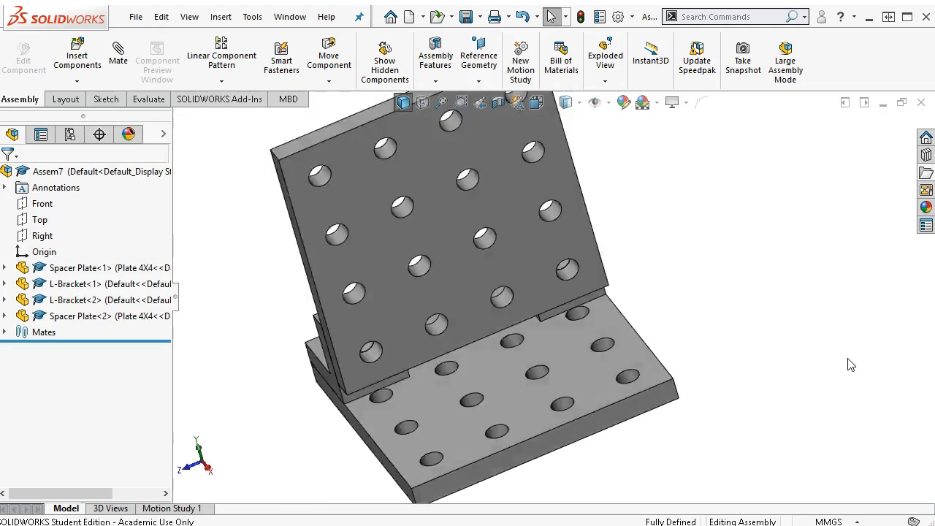
{"action": "key", "text": "ctrl+5"}
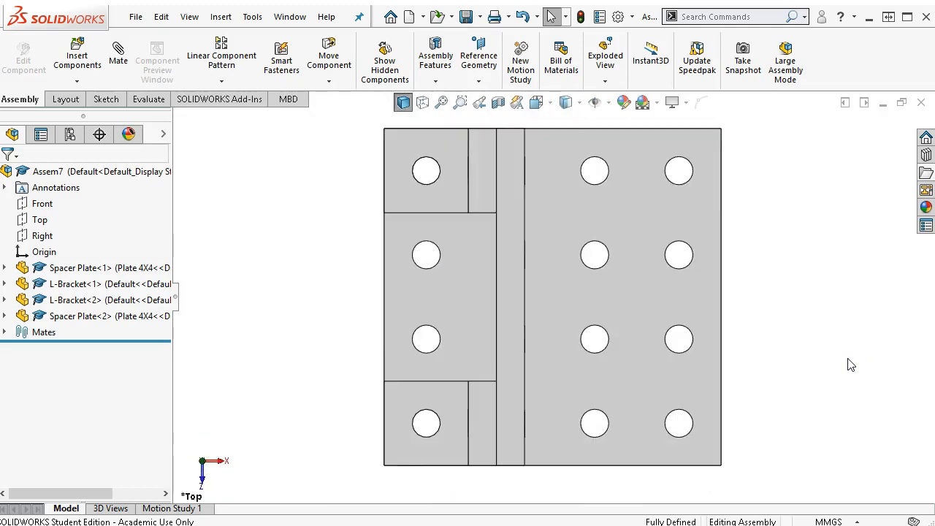
{"action": "key", "text": "ctrl+7"}
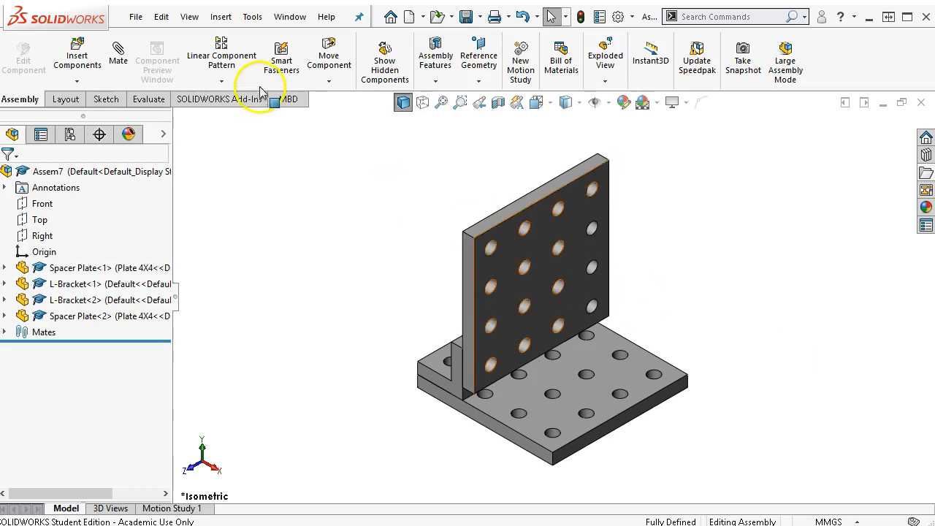
{"action": "left_click", "coordinate": [78, 50]}
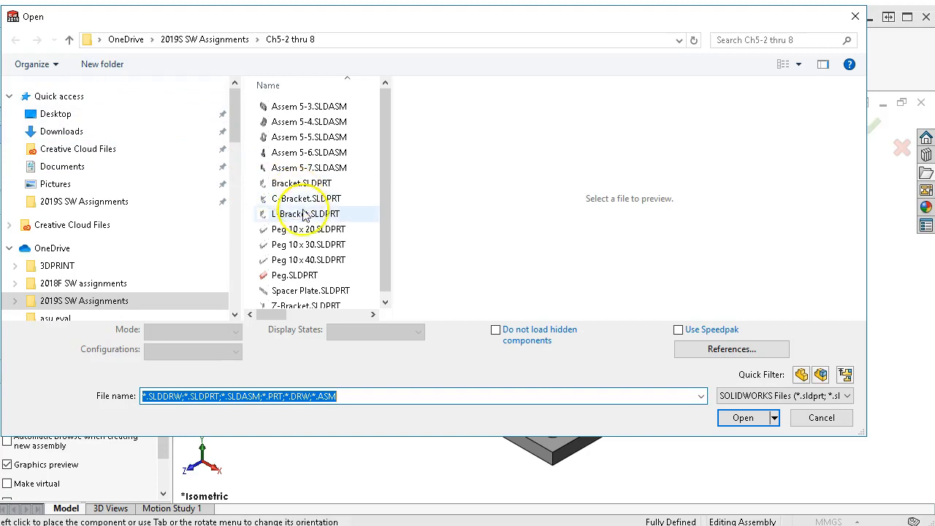
{"action": "scroll", "coordinate": [310, 285], "scroll_direction": "down", "scroll_amount": 1}
{"action": "left_click", "coordinate": [306, 300]}
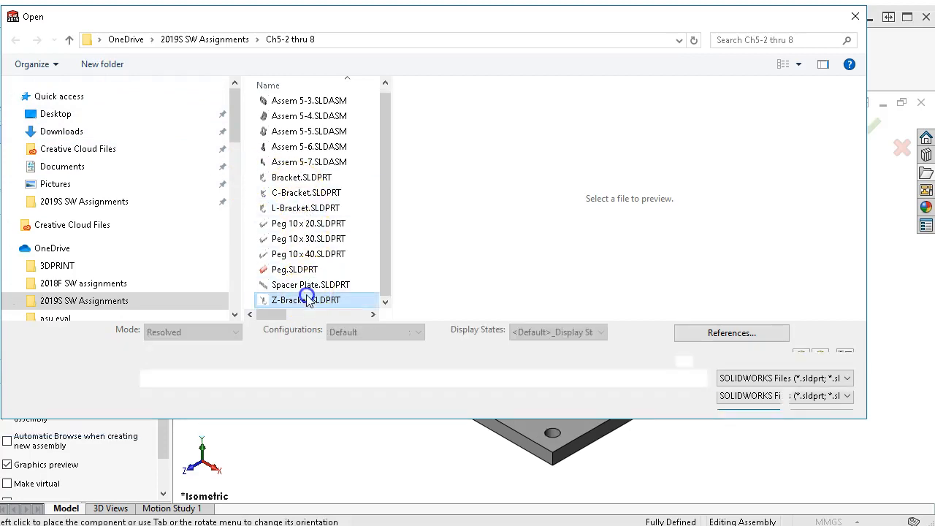
{"action": "left_click", "coordinate": [743, 400]}
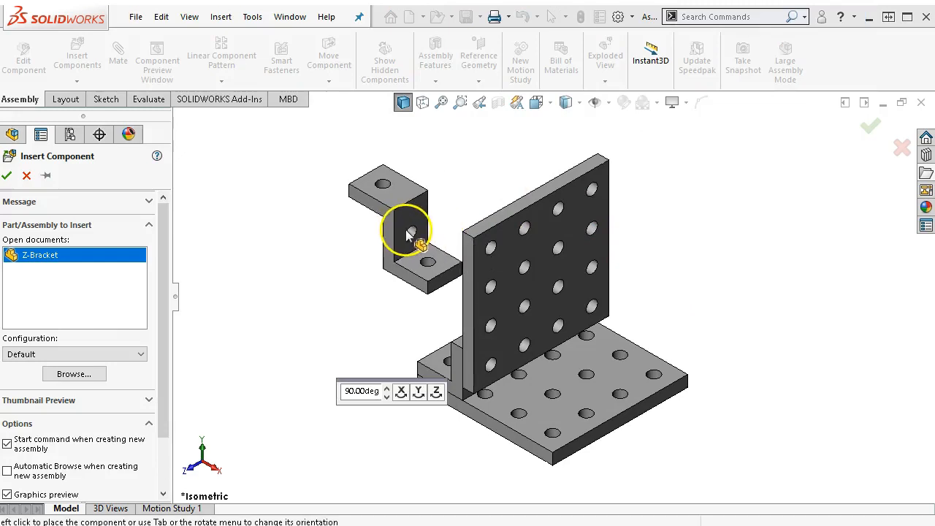
{"action": "left_click", "coordinate": [429, 269]}
Step: Mate the Z-bracket's lower leg hole concentric with the upright plate's upper corner hole on the positive Z side, and pull the bracket in front of the plate
{"action": "scroll", "coordinate": [438, 272], "scroll_direction": "down", "scroll_amount": 2}
{"action": "scroll", "coordinate": [439, 270], "scroll_direction": "down", "scroll_amount": 2}
{"action": "left_click", "coordinate": [439, 265]}
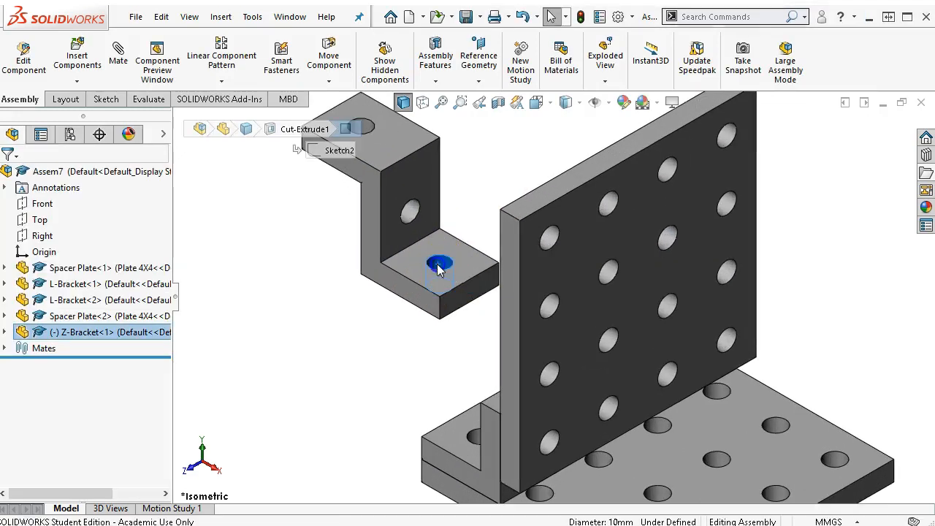
{"action": "left_click", "coordinate": [550, 239], "text": "ctrl"}
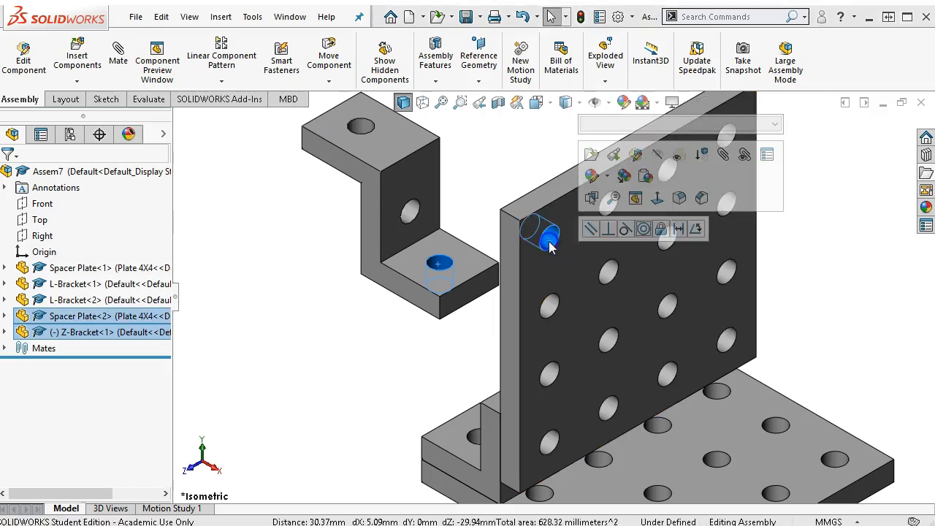
{"action": "left_click", "coordinate": [643, 230]}
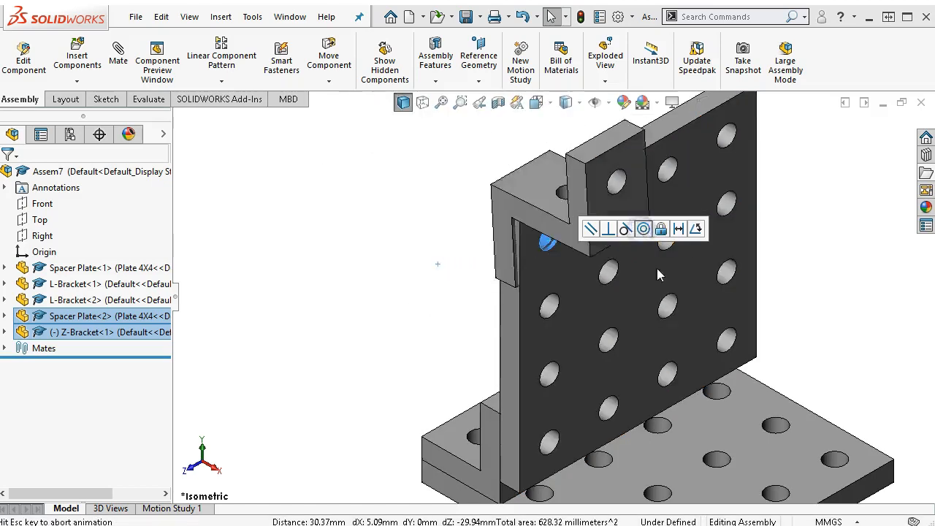
{"action": "left_click_drag", "start_coordinate": [574, 205], "coordinate": [713, 296]}
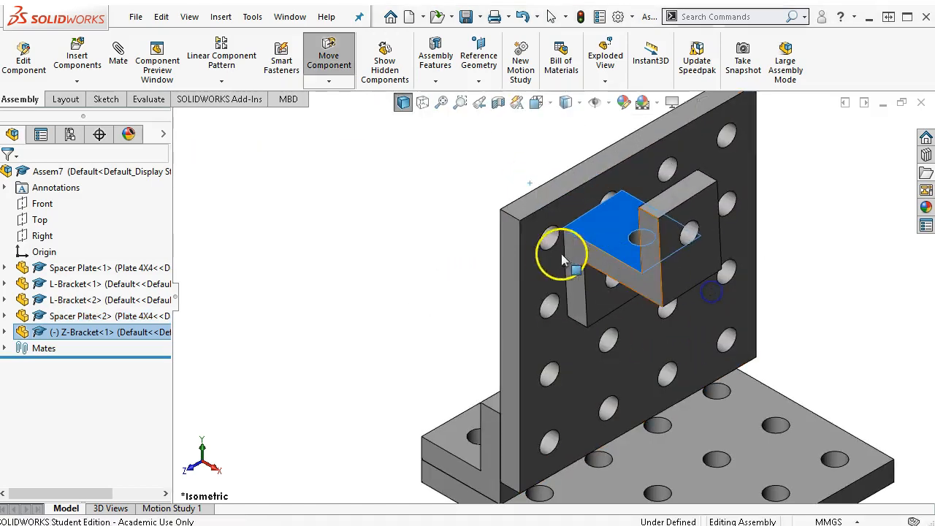
Step: Mate the Z-bracket's plate-side leg face coincident with the upright spacer plate's front face
{"action": "left_click", "coordinate": [445, 254]}
{"action": "middle_click_drag", "start_coordinate": [445, 254], "coordinate": [556, 282]}
{"action": "left_click", "coordinate": [575, 278], "text": "ctrl"}
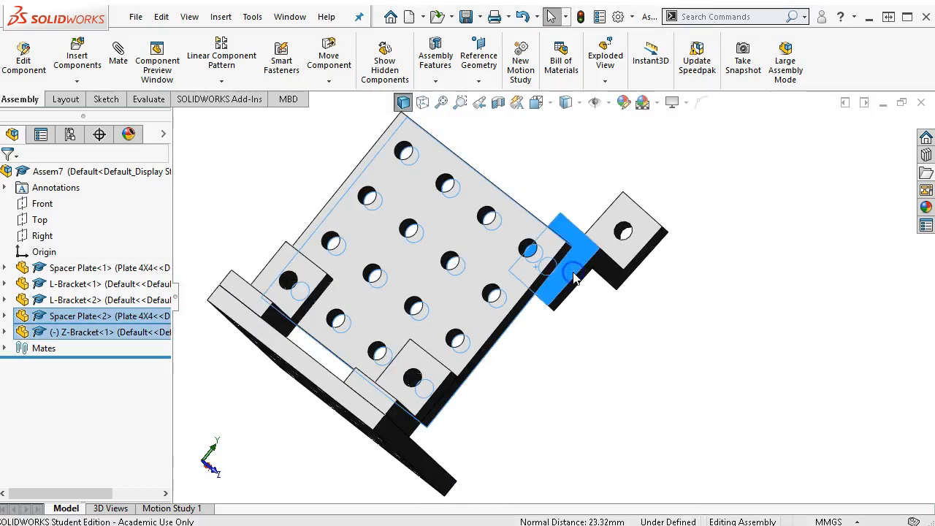
{"action": "left_click", "coordinate": [615, 259]}
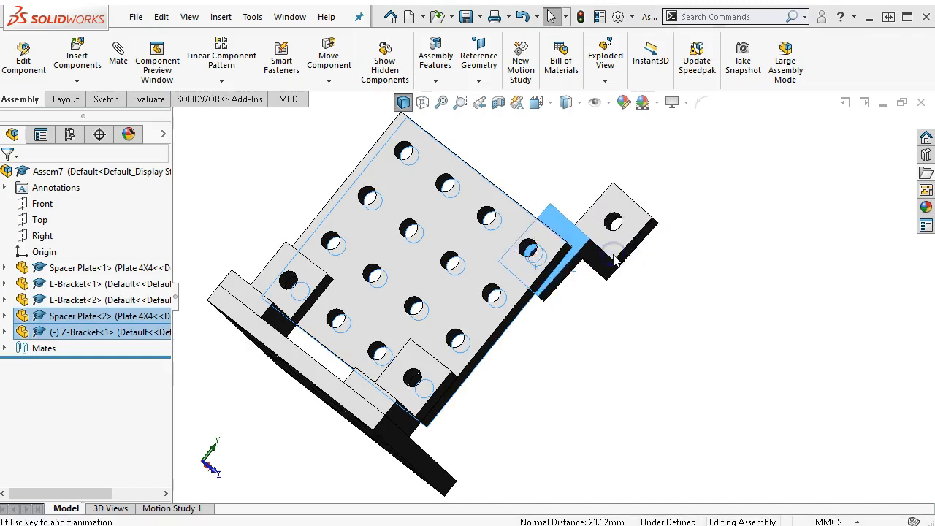
Step: Swing the Z-bracket about its mated hole until its free leg points down in front of the upright spacer plate
{"action": "left_click_drag", "start_coordinate": [541, 415], "coordinate": [523, 519]}
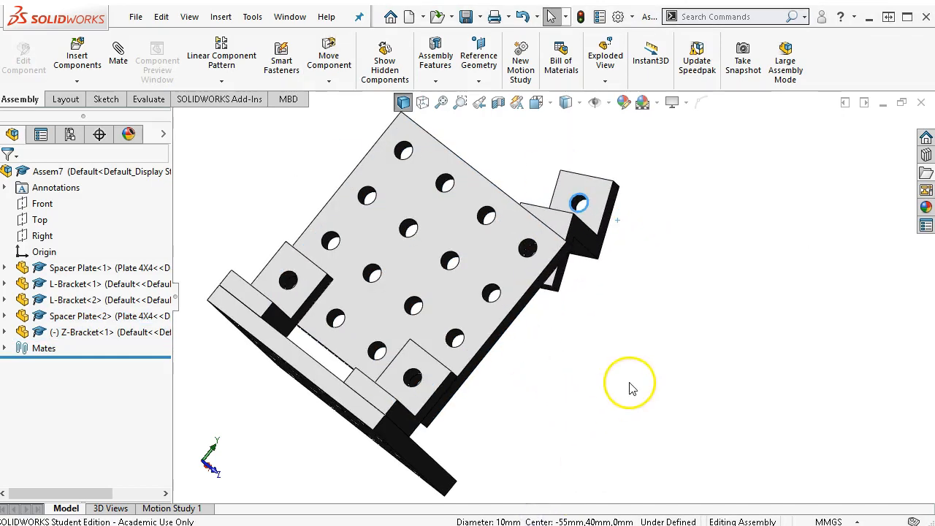
{"action": "key", "text": "ctrl+7"}
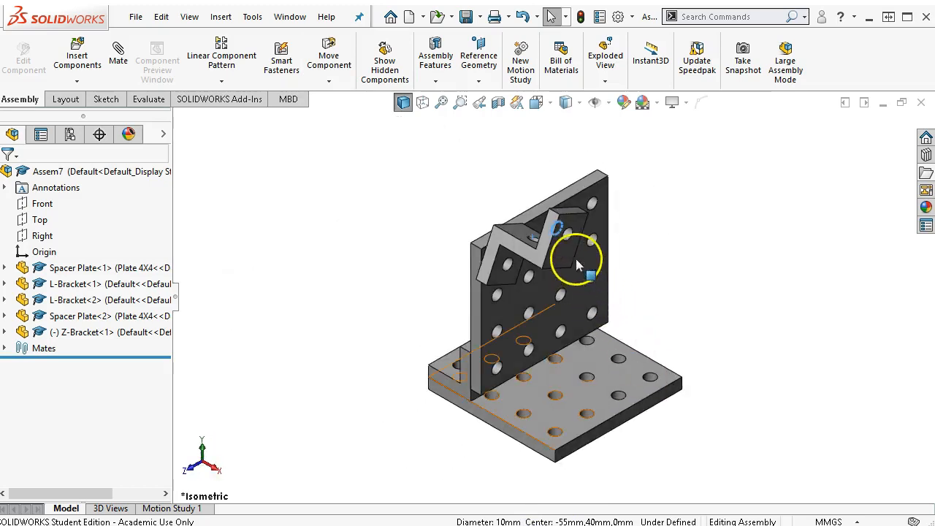
{"action": "left_click", "coordinate": [559, 251]}
{"action": "left_click_drag", "start_coordinate": [568, 265], "coordinate": [515, 406]}
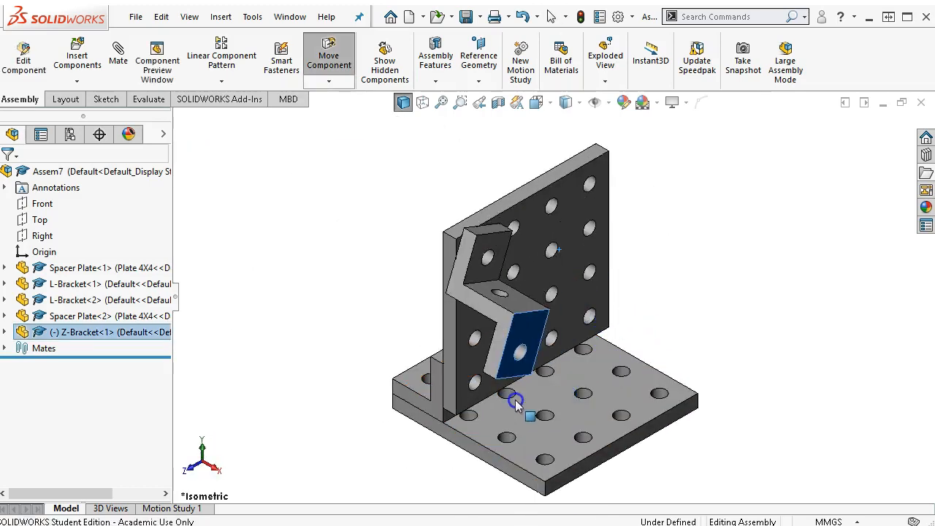
Step: Copy the Z-bracket and mate the copy's upper leg hole concentric with the upright spacer plate's other upper corner hole
{"action": "scroll", "coordinate": [519, 314], "scroll_direction": "down", "scroll_amount": 2}
{"action": "left_click_drag", "start_coordinate": [523, 301], "coordinate": [687, 153], "text": "ctrl"}
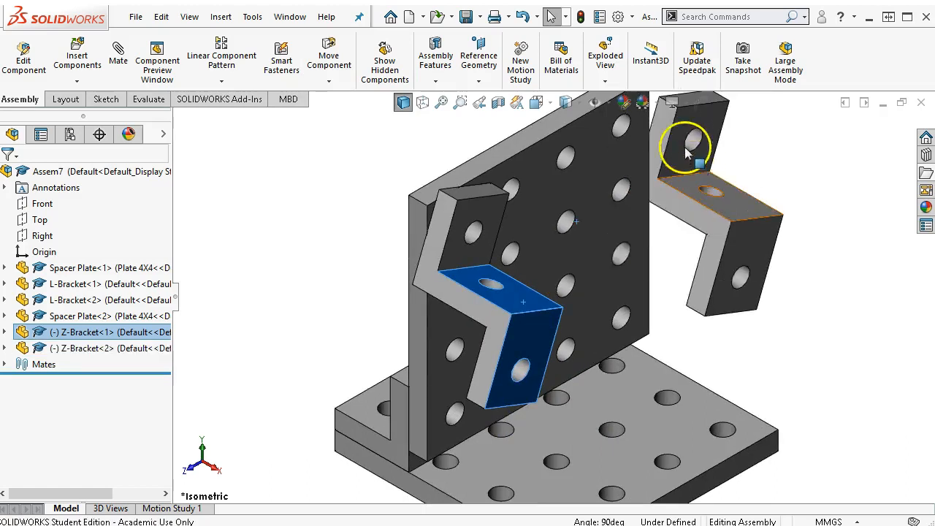
{"action": "scroll", "coordinate": [683, 146], "scroll_direction": "down", "scroll_amount": 3}
{"action": "left_click", "coordinate": [681, 138]}
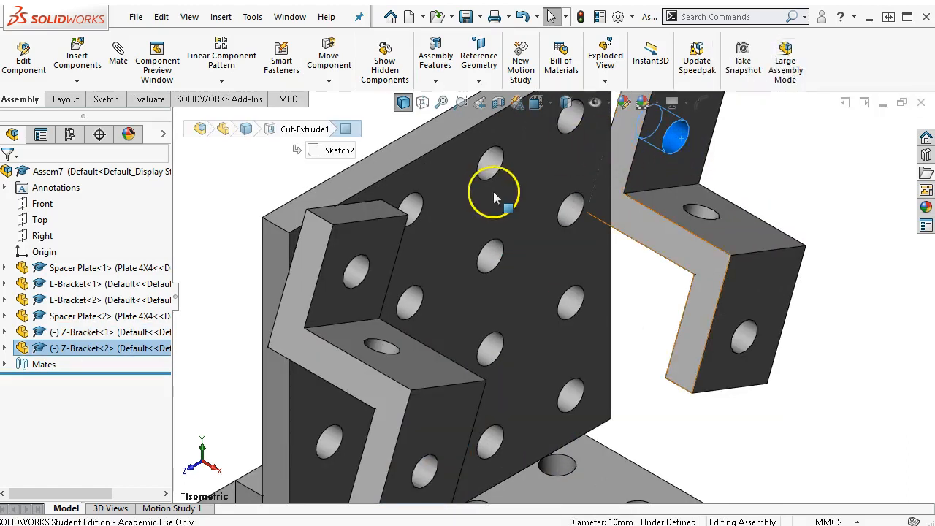
{"action": "left_click", "coordinate": [568, 119], "text": "ctrl"}
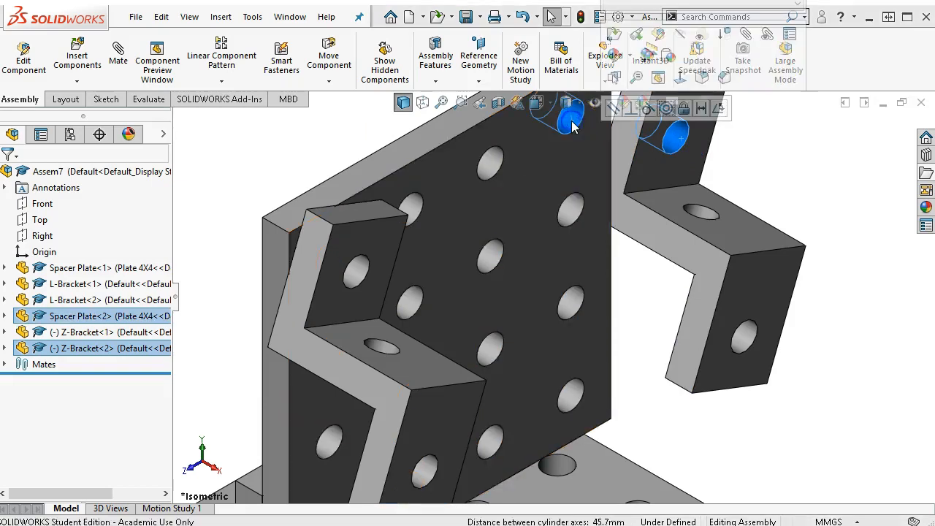
{"action": "left_click", "coordinate": [666, 111]}
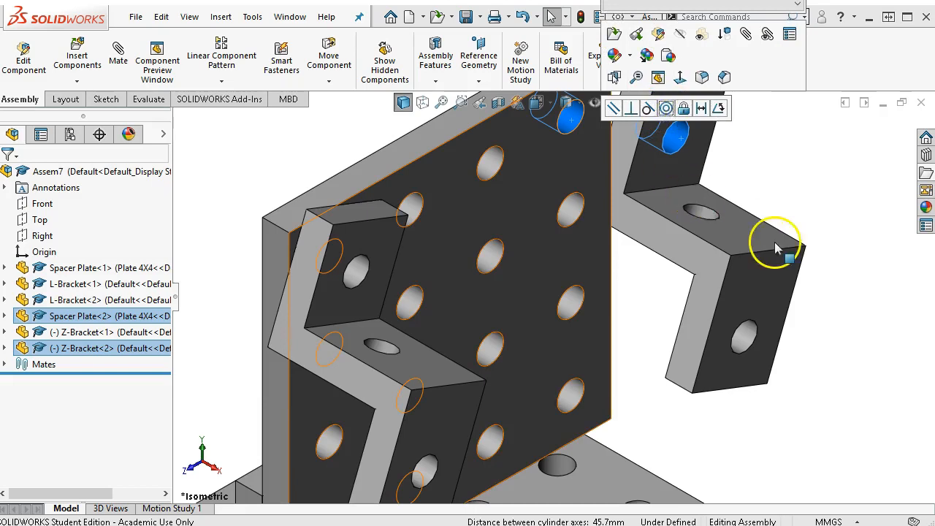
{"action": "scroll", "coordinate": [734, 189], "scroll_direction": "up", "scroll_amount": 2}
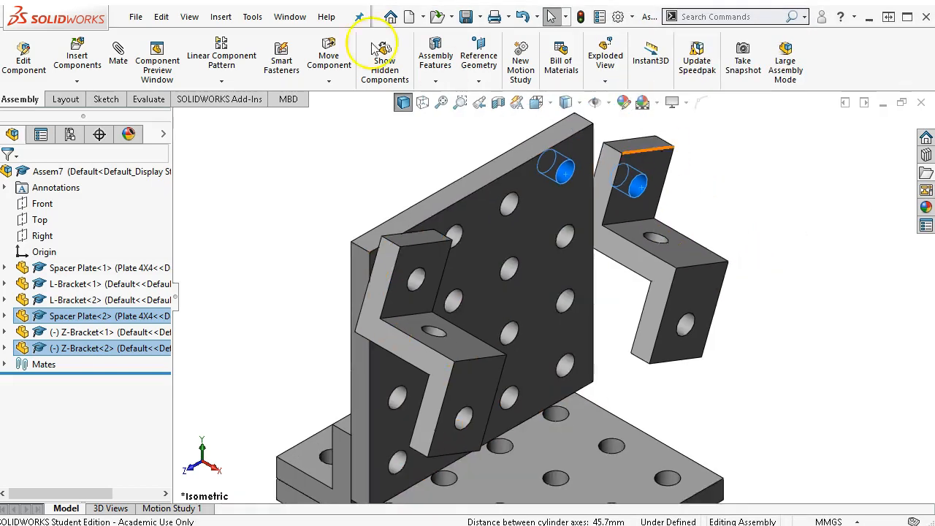
{"action": "left_click", "coordinate": [120, 51]}
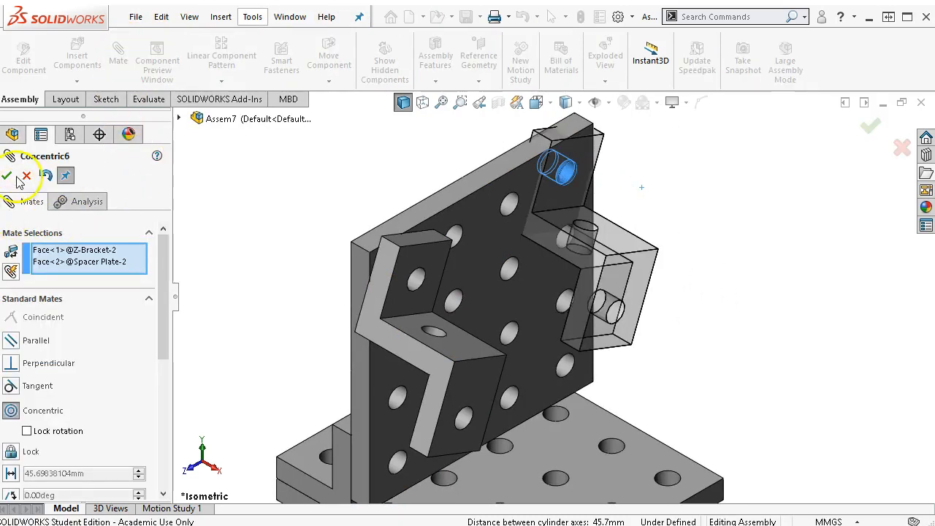
{"action": "left_click", "coordinate": [7, 176]}
Step: Pull the second Z-bracket in front of the upright spacer plate and mate its upper leg's back face coincident with the plate's front face
{"action": "left_click_drag", "start_coordinate": [636, 256], "coordinate": [712, 295]}
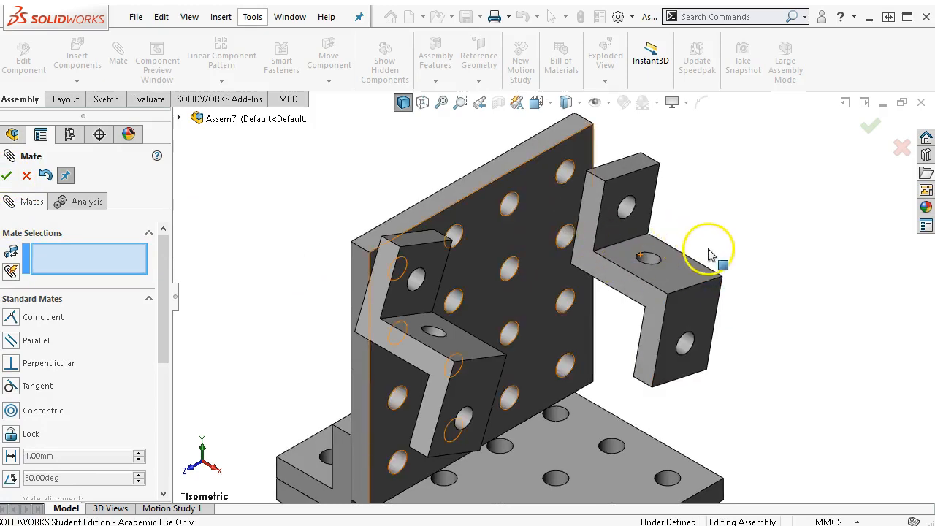
{"action": "left_click", "coordinate": [537, 227]}
{"action": "middle_click_drag", "start_coordinate": [796, 335], "coordinate": [781, 292]}
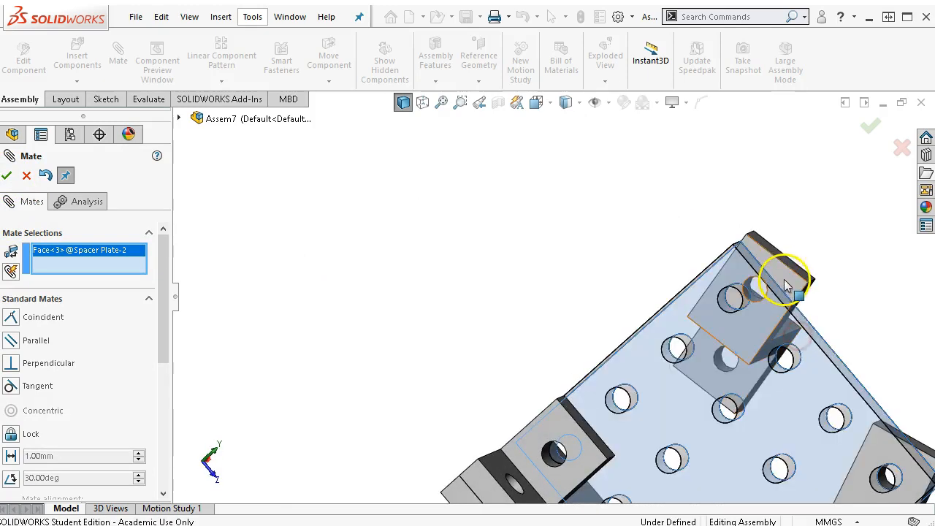
{"action": "left_click", "coordinate": [784, 279]}
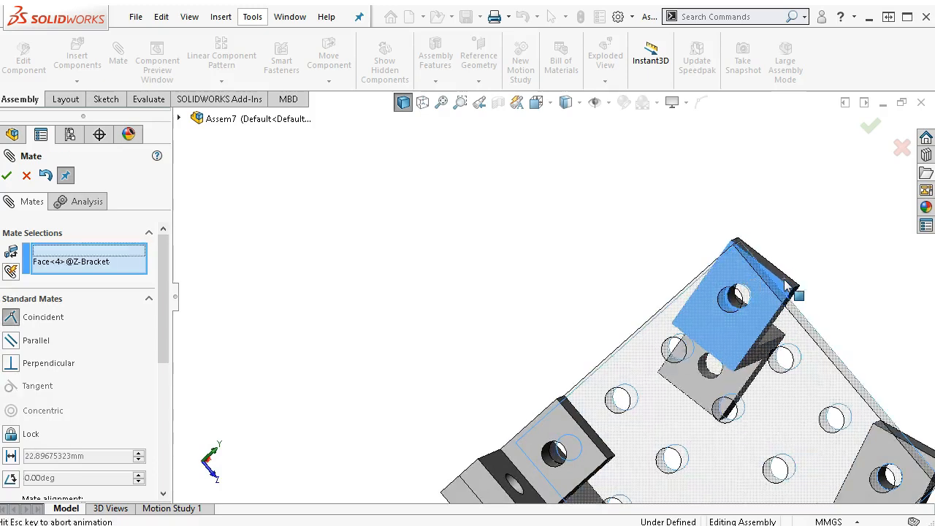
{"action": "left_click", "coordinate": [918, 264]}
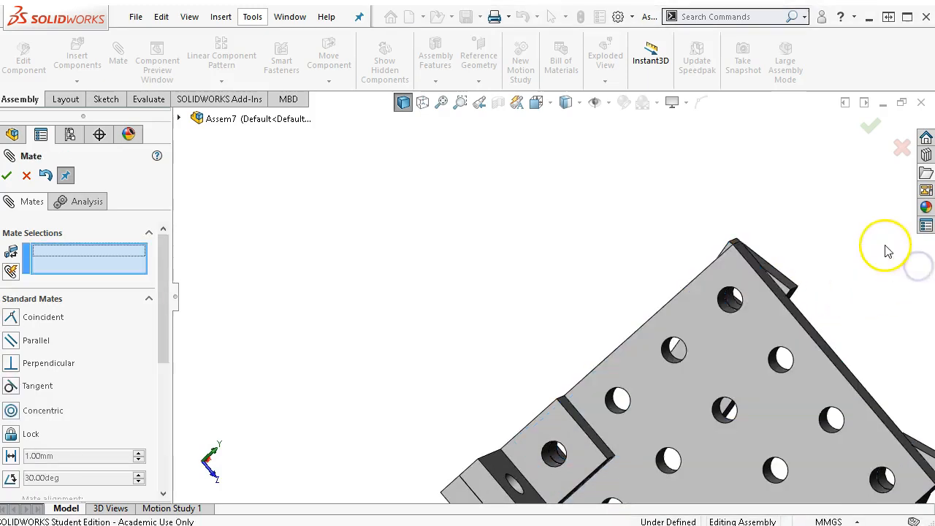
{"action": "key", "text": "ctrl+7"}
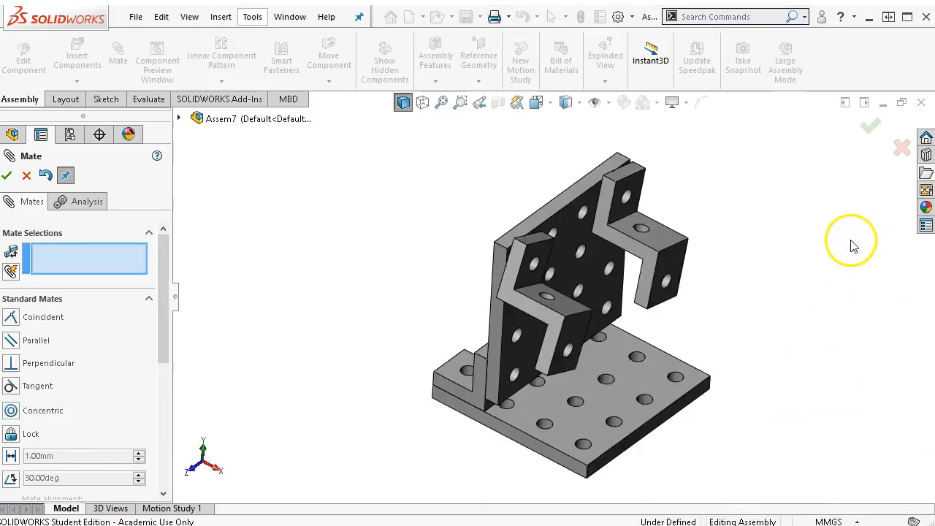
{"action": "scroll", "coordinate": [711, 346], "scroll_direction": "down", "scroll_amount": 1}
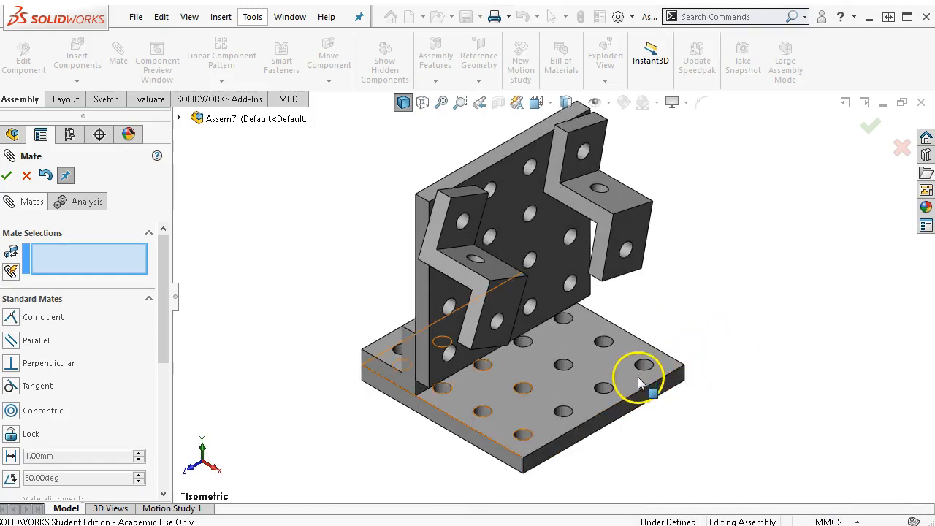
{"action": "left_click", "coordinate": [7, 177]}
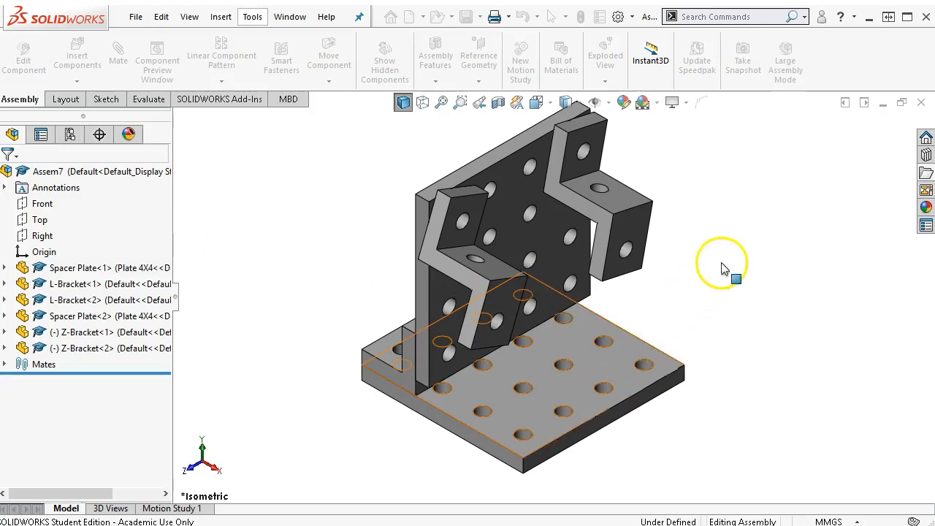
Step: Copy the base spacer plate and place the duplicate beside the assembly, on the Z-bracket side
{"action": "left_click_drag", "start_coordinate": [604, 373], "coordinate": [724, 261], "text": "ctrl"}
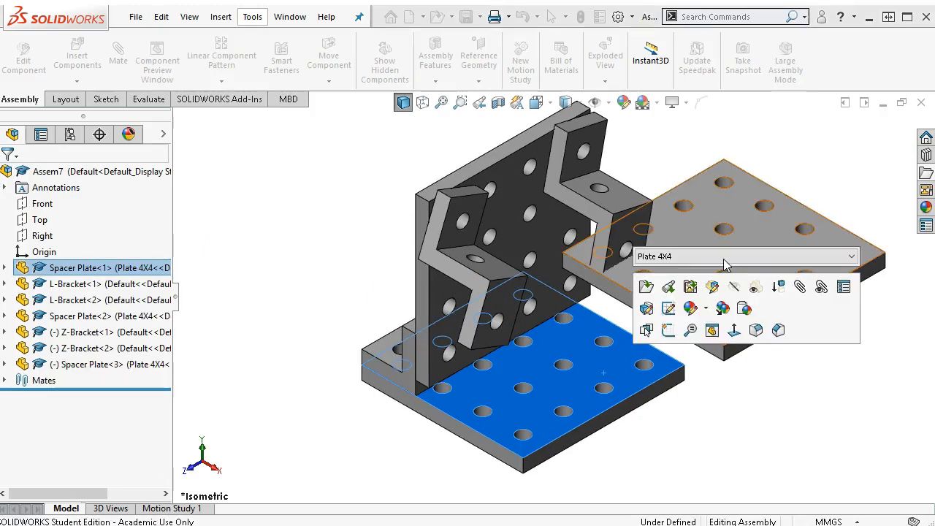
Step: Try switching the base spacer plate to the Spacer Quad "30mm x 120mm" configuration
{"action": "left_click", "coordinate": [852, 256]}
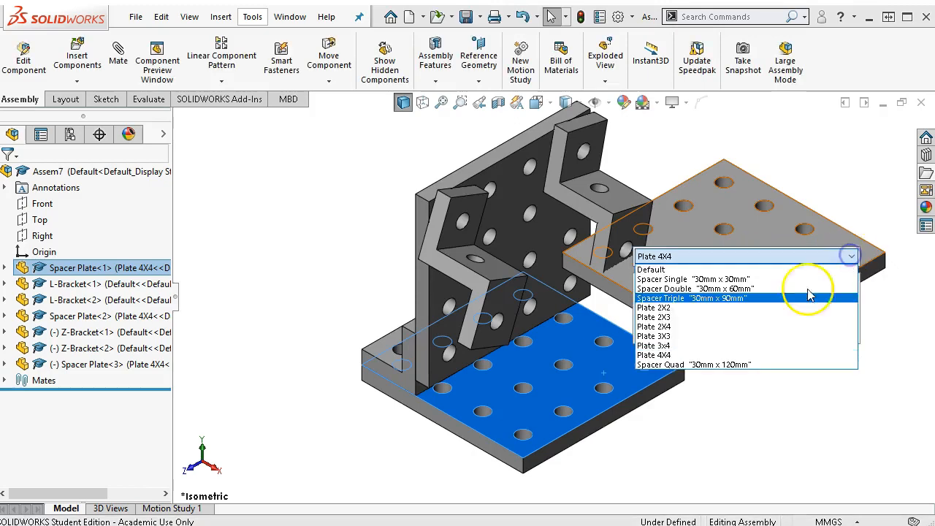
{"action": "left_click", "coordinate": [735, 365]}
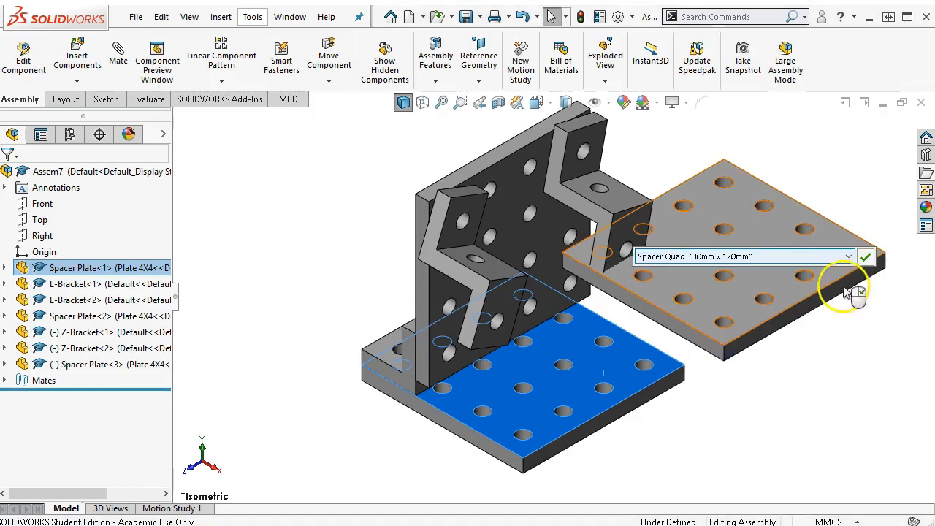
{"action": "left_click", "coordinate": [862, 255]}
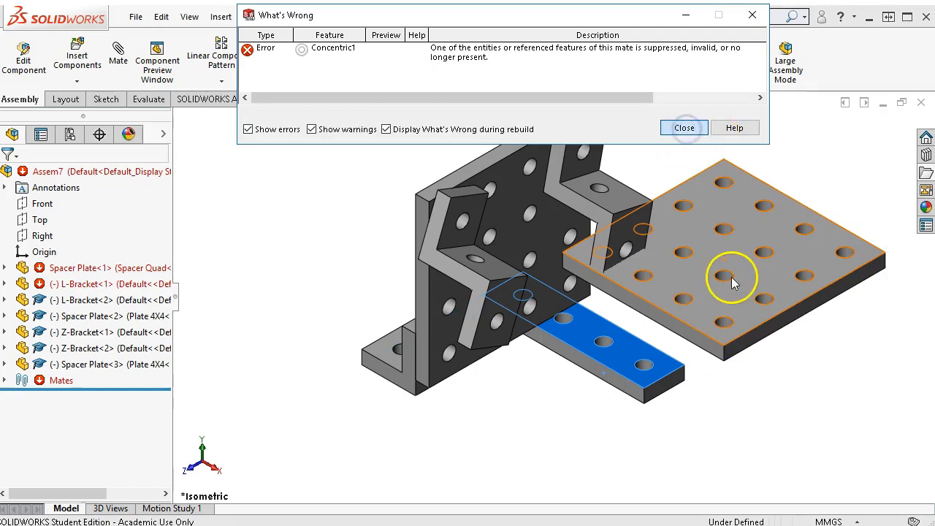
{"action": "left_click", "coordinate": [684, 129]}
{"action": "left_click", "coordinate": [765, 226]}
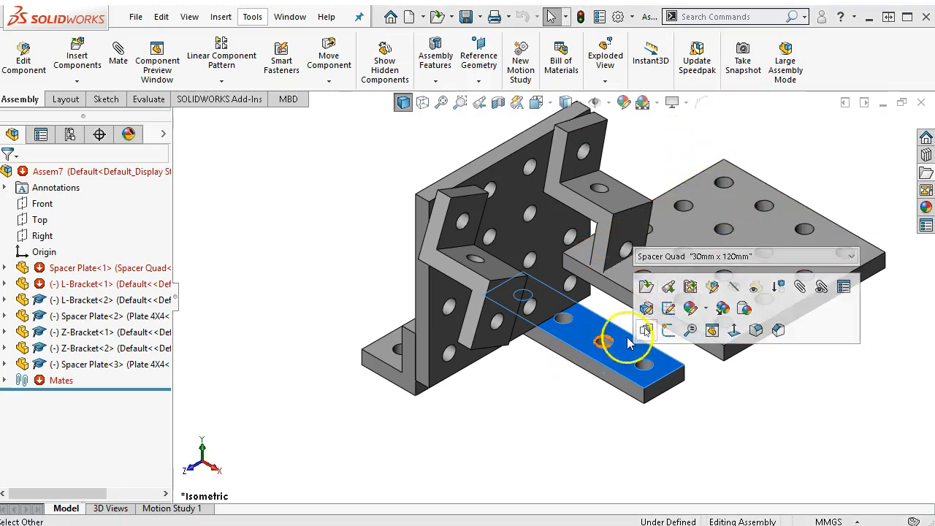
Step: Return the base spacer plate to the Plate 4X4 configuration
{"action": "right_click", "coordinate": [611, 354]}
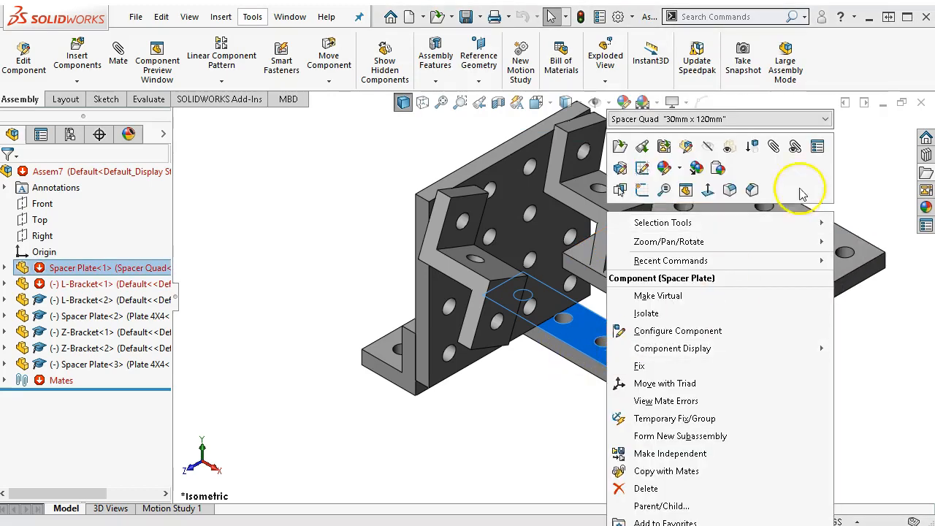
{"action": "left_click", "coordinate": [826, 118]}
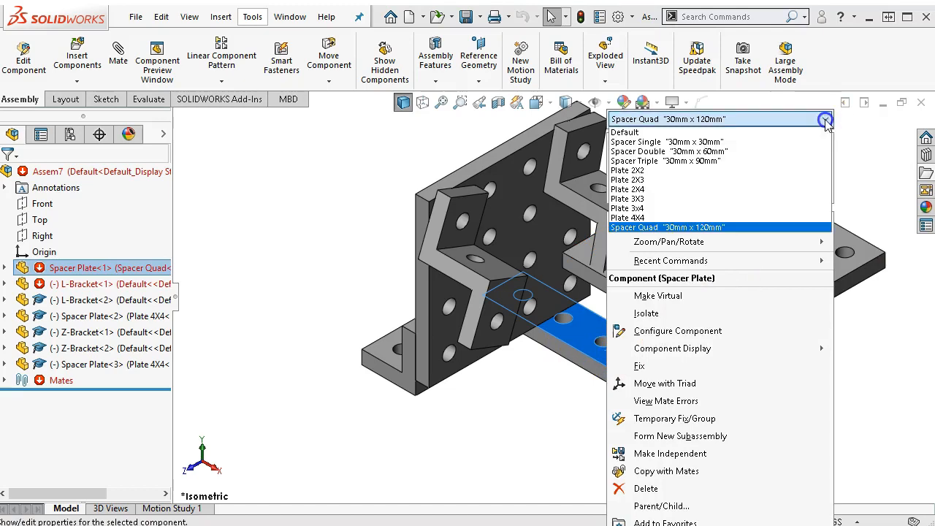
{"action": "left_click", "coordinate": [643, 217]}
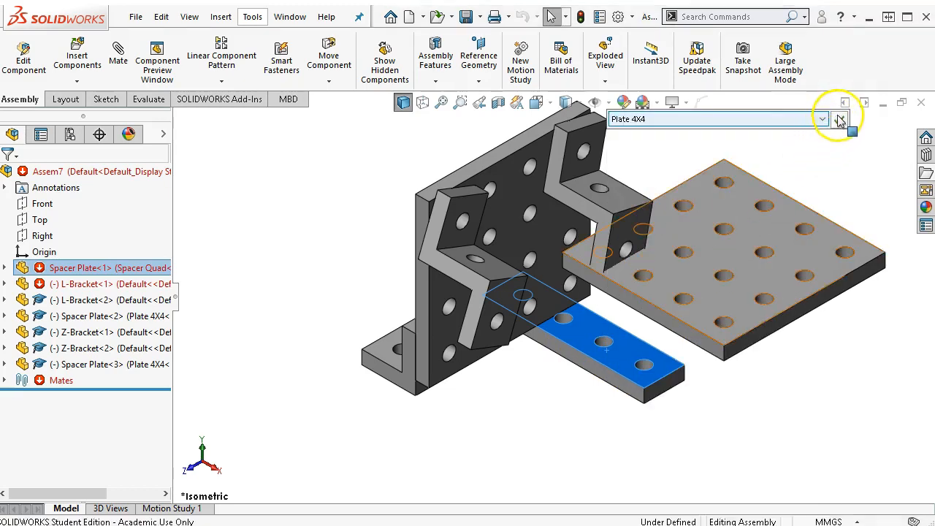
{"action": "left_click", "coordinate": [839, 119]}
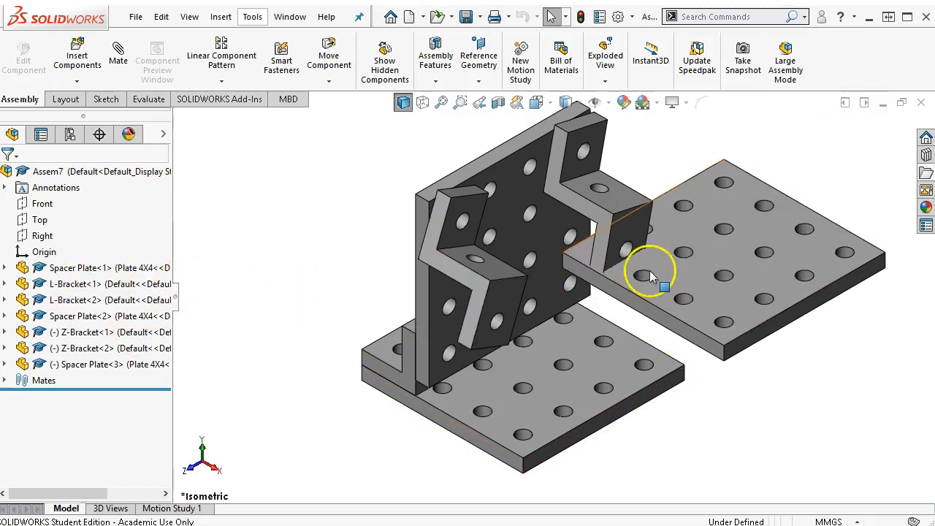
Step: Switch the copied spacer plate beside the assembly to the Spacer Quad "30mm x 120mm" configuration
{"action": "left_click", "coordinate": [717, 251]}
{"action": "right_click", "coordinate": [717, 252]}
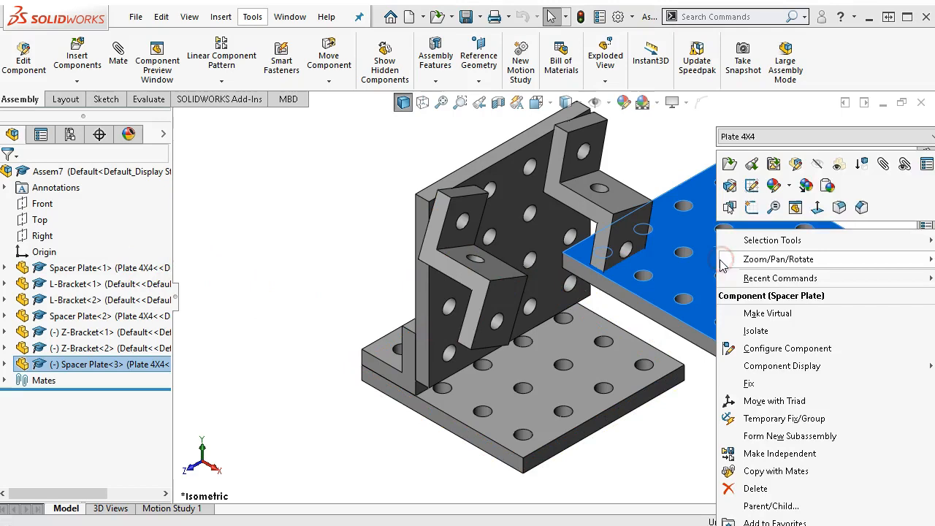
{"action": "left_click", "coordinate": [871, 136]}
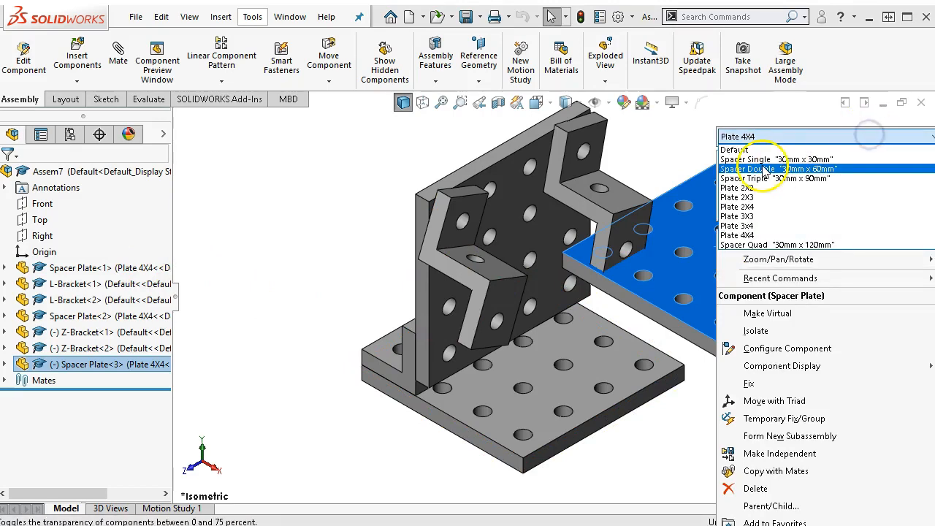
{"action": "left_click", "coordinate": [749, 245]}
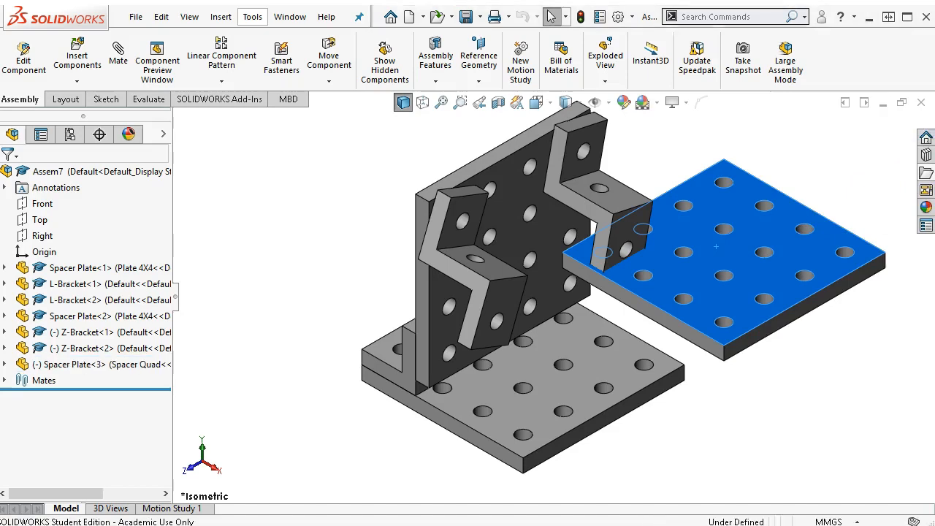
Step: Mate the quad spacer's broad top face coincident with the outer face of the first Z-bracket's lower leg
{"action": "scroll", "coordinate": [846, 263], "scroll_direction": "down", "scroll_amount": 2}
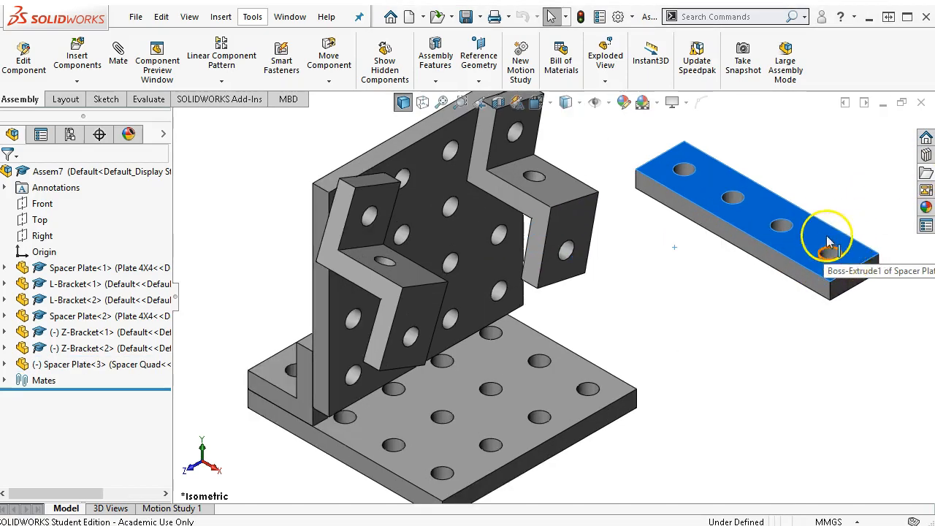
{"action": "left_click", "coordinate": [413, 319], "text": "ctrl"}
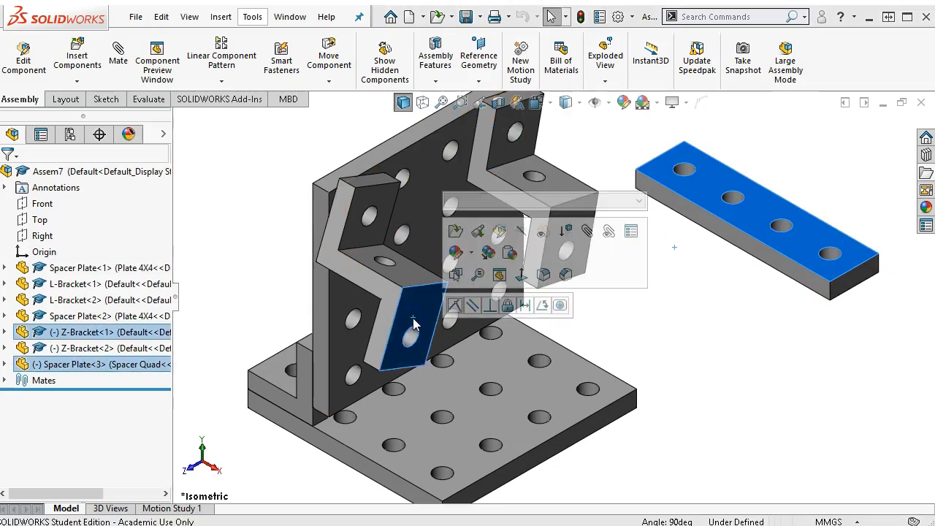
{"action": "left_click", "coordinate": [455, 306]}
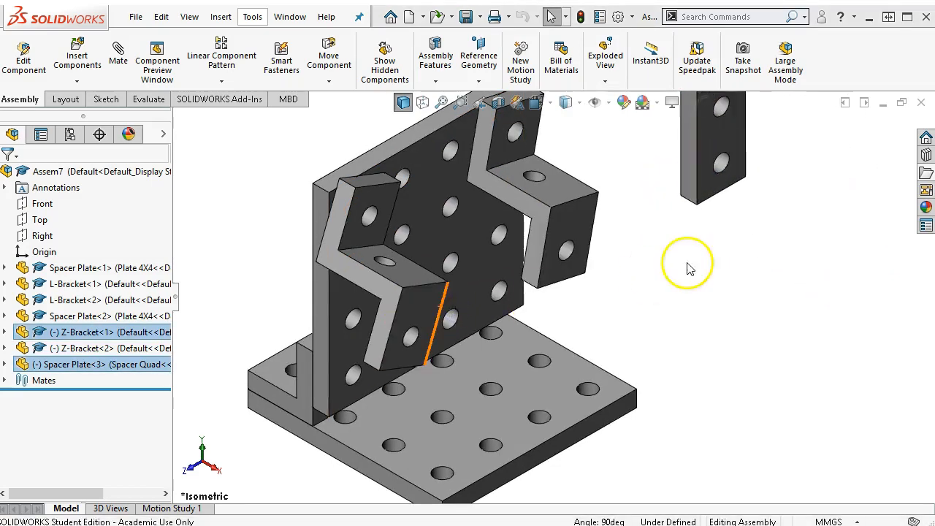
Step: Mate the quad spacer's lowest hole concentric with the first Z-bracket's lower-leg hole, and its topmost hole concentric with the second Z-bracket's
{"action": "left_click", "coordinate": [722, 165]}
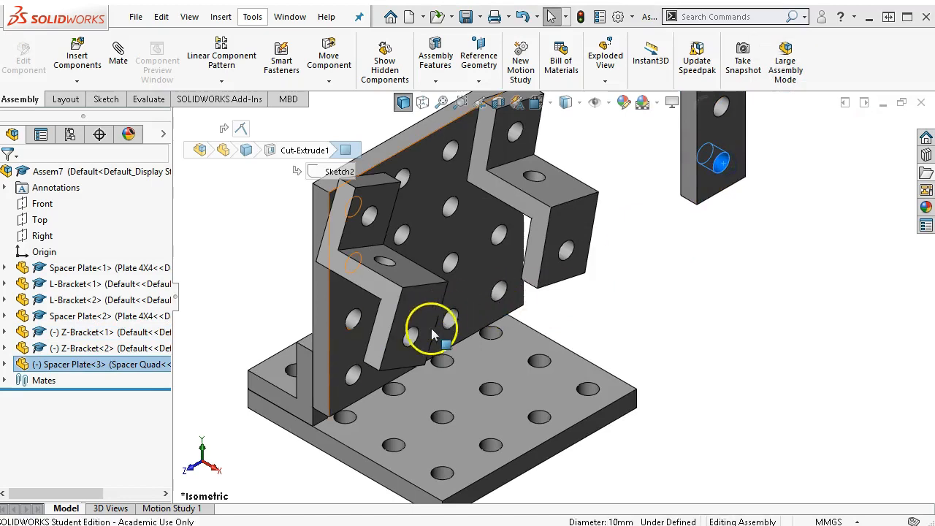
{"action": "left_click", "coordinate": [410, 337], "text": "ctrl"}
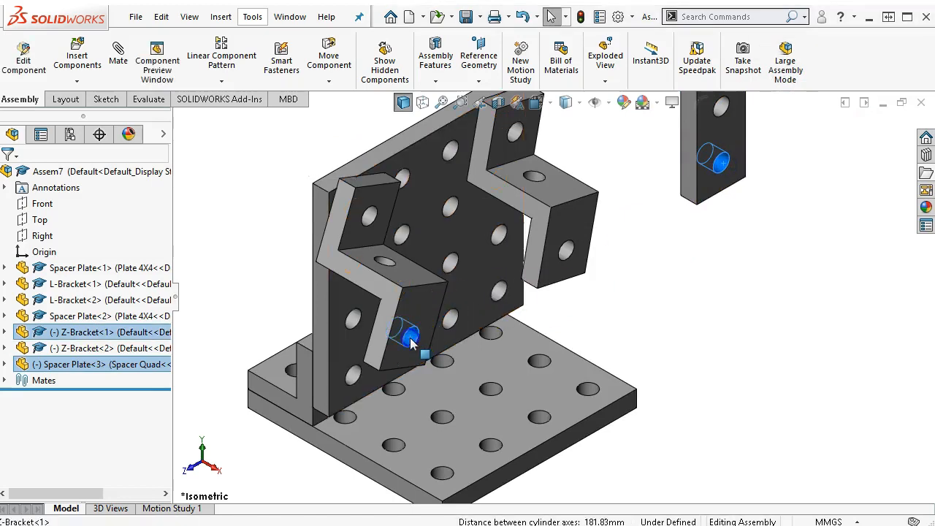
{"action": "left_click", "coordinate": [504, 325]}
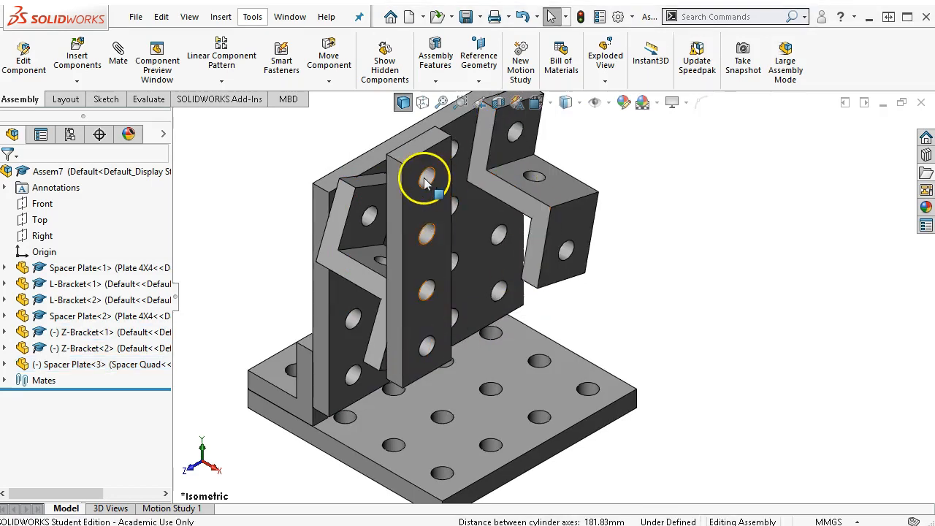
{"action": "left_click", "coordinate": [426, 181]}
{"action": "left_click", "coordinate": [563, 252], "text": "ctrl"}
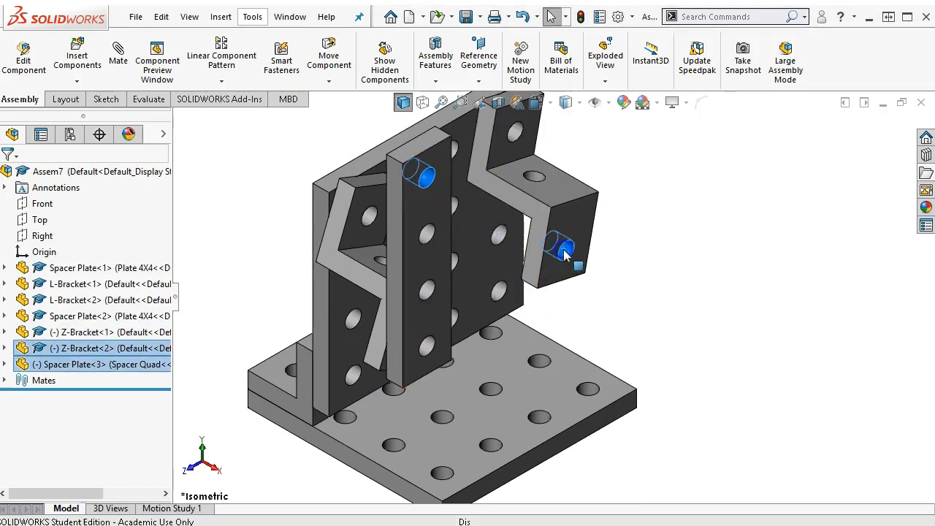
{"action": "left_click", "coordinate": [658, 237]}
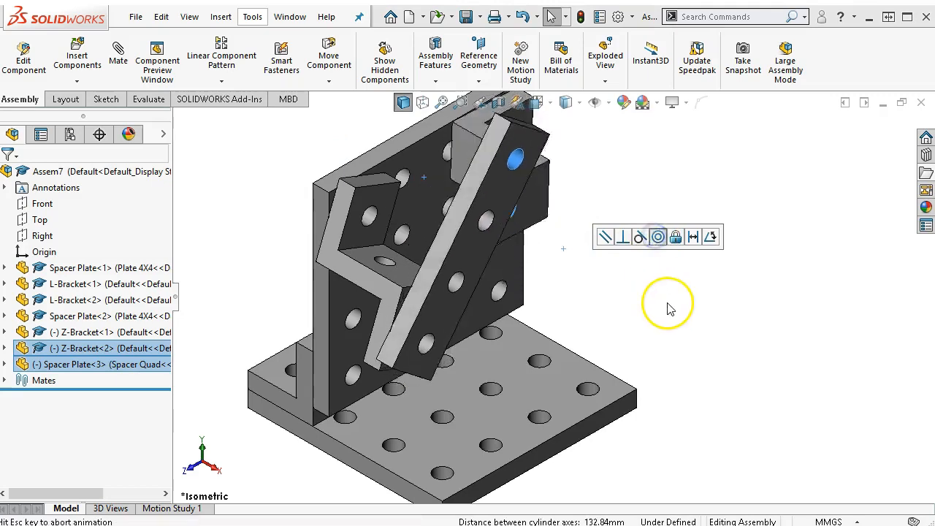
{"action": "left_click", "coordinate": [733, 236]}
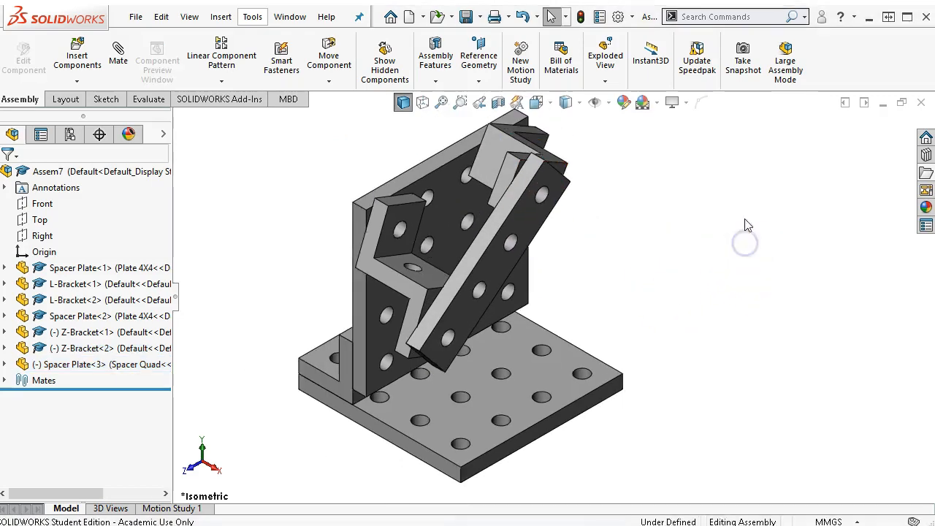
Step: Move the quad spacer linkage through its range to check how it swings with the two Z-brackets, and inspect it from several angles
{"action": "key", "text": "f"}
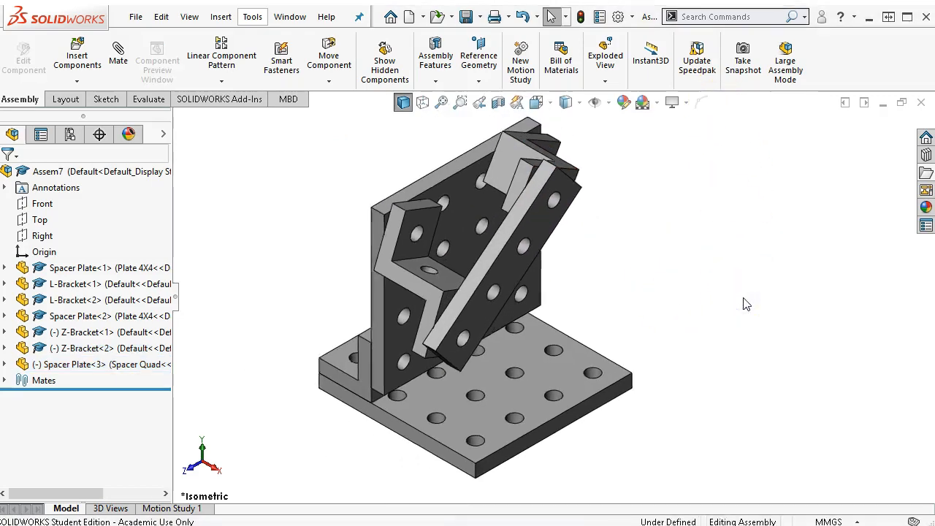
{"action": "scroll", "coordinate": [634, 245], "scroll_direction": "down", "scroll_amount": 1}
{"action": "left_click_drag", "start_coordinate": [615, 248], "coordinate": [189, 285]}
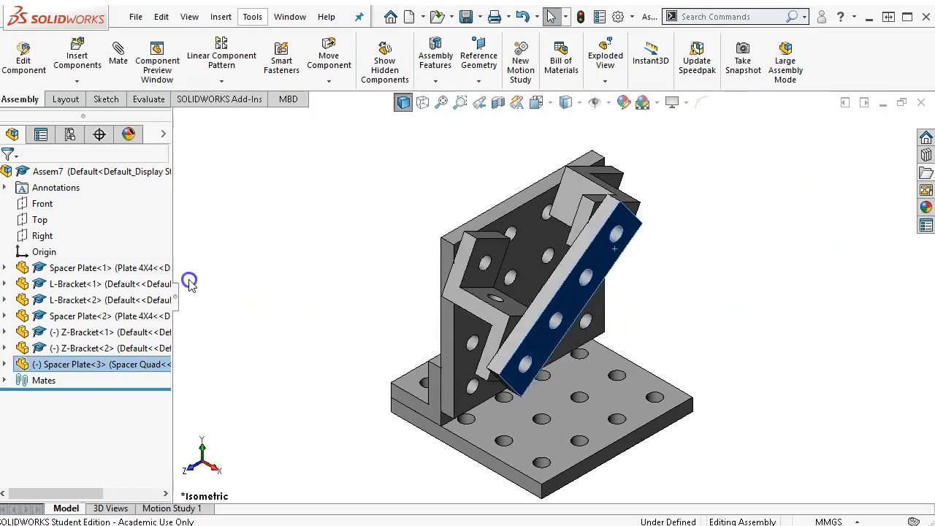
{"action": "left_click_drag", "start_coordinate": [352, 386], "coordinate": [496, 329]}
{"action": "left_click_drag", "start_coordinate": [610, 223], "coordinate": [484, 382]}
{"action": "left_click_drag", "start_coordinate": [326, 287], "coordinate": [469, 195]}
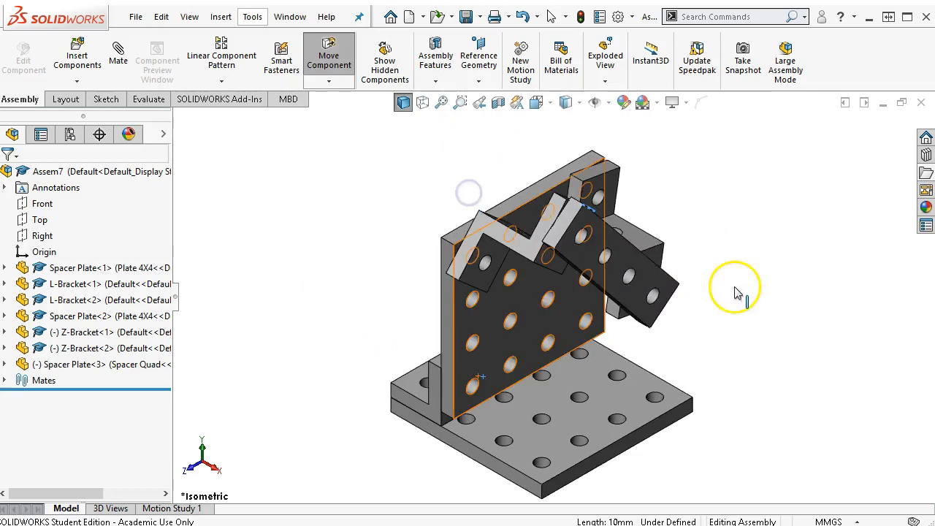
{"action": "middle_click_drag", "start_coordinate": [680, 228], "coordinate": [735, 288]}
{"action": "left_click", "coordinate": [736, 288]}
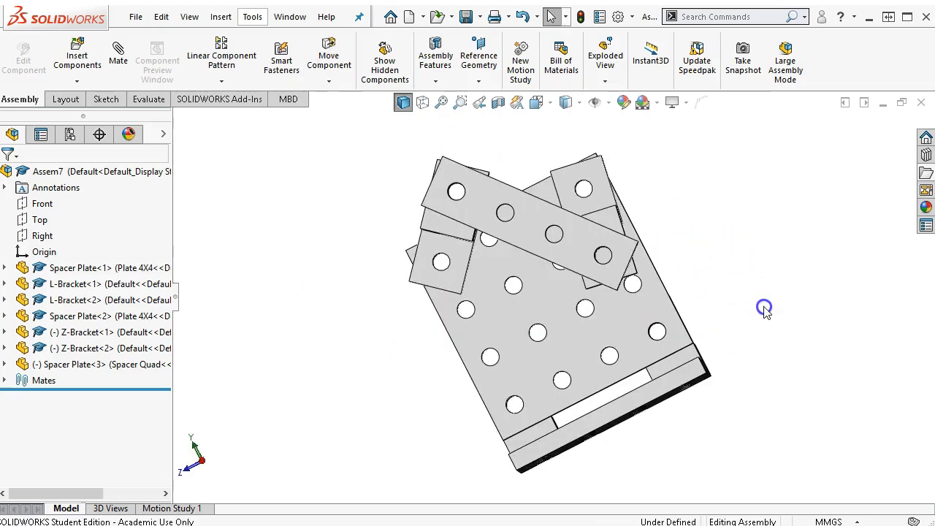
{"action": "key", "text": "ctrl+7"}
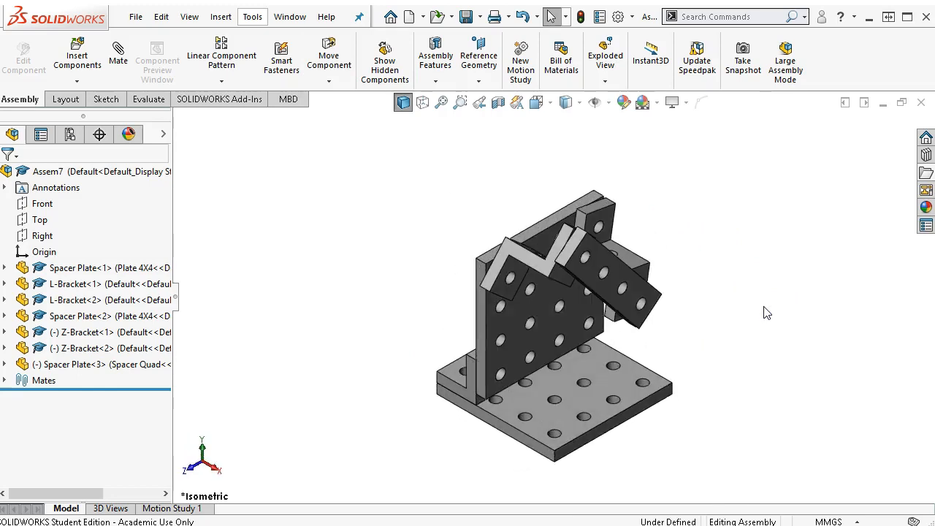
{"action": "scroll", "coordinate": [727, 336], "scroll_direction": "down", "scroll_amount": 2}
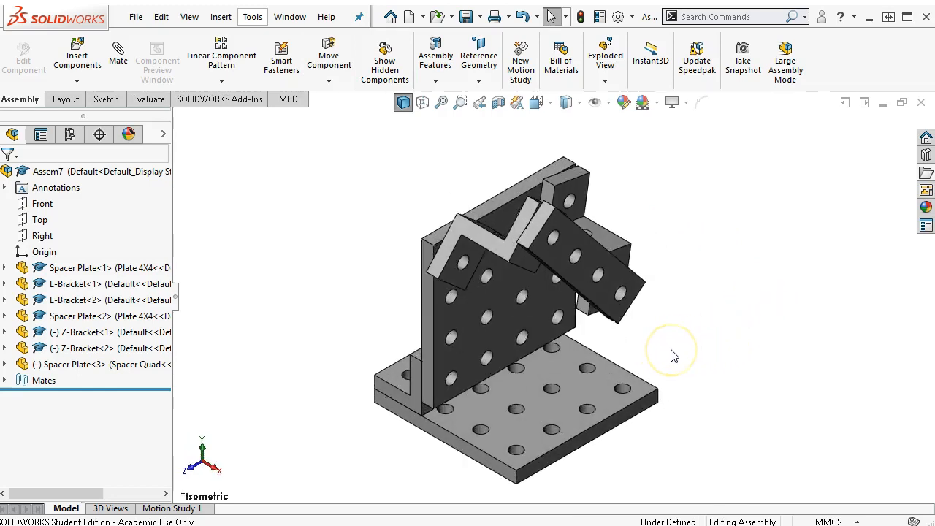
Step: Insert the Peg 10 x 20 part, rotated 90° about X, beside the base plate near the first L-bracket
{"action": "left_click", "coordinate": [488, 283]}
{"action": "middle_click_drag", "start_coordinate": [680, 290], "coordinate": [756, 317]}
{"action": "scroll", "coordinate": [577, 371], "scroll_direction": "down", "scroll_amount": 2}
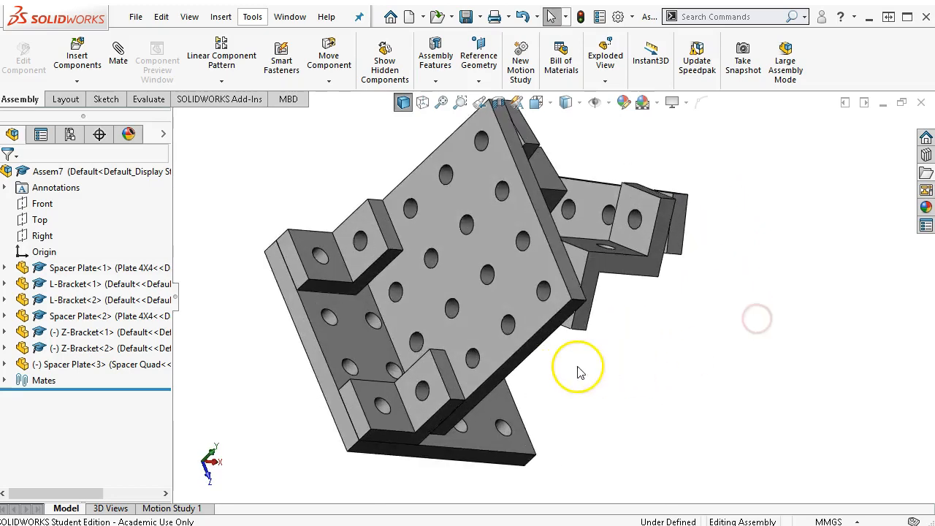
{"action": "left_click", "coordinate": [553, 329]}
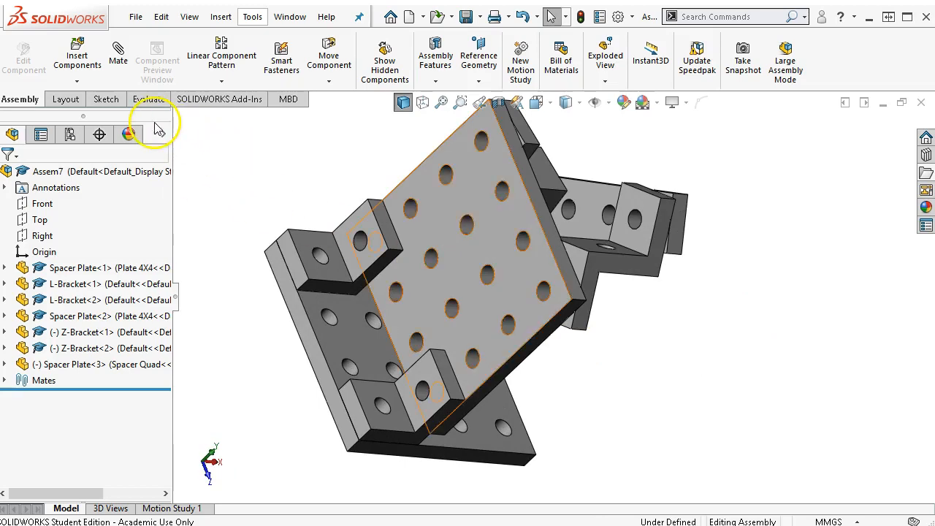
{"action": "left_click", "coordinate": [77, 58]}
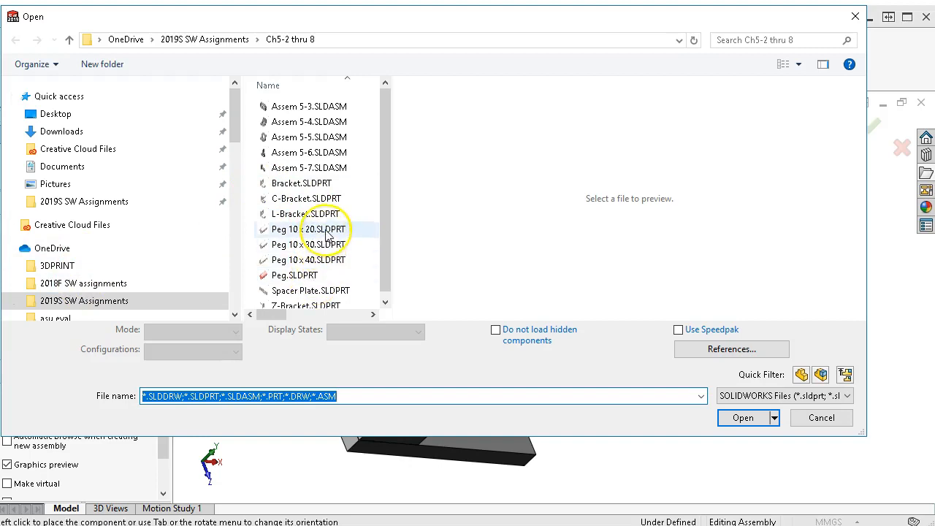
{"action": "left_click", "coordinate": [327, 231]}
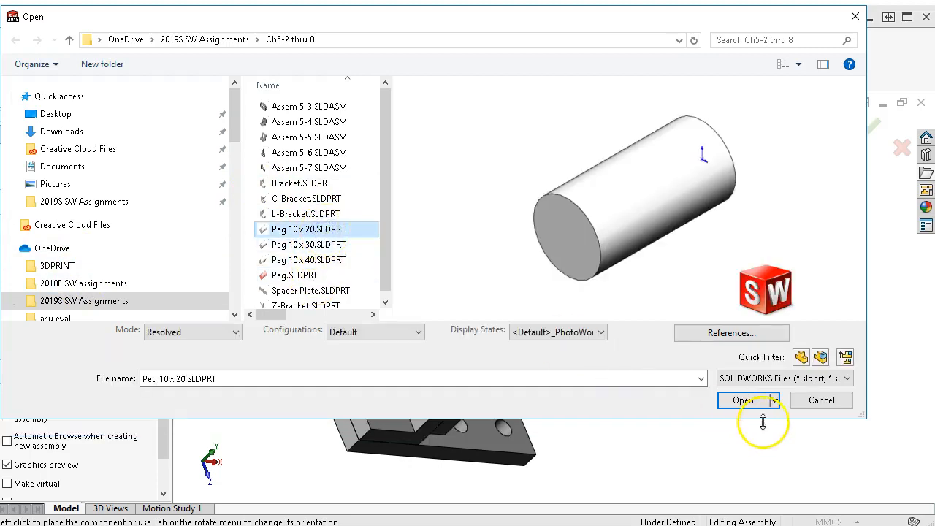
{"action": "left_click", "coordinate": [744, 401]}
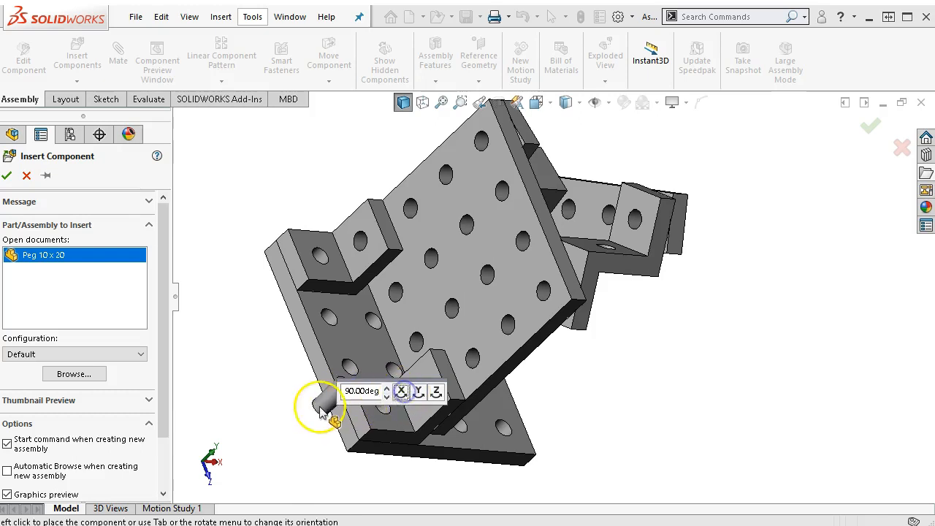
{"action": "left_click", "coordinate": [321, 412]}
Step: Mate the peg's end face coincident with the inner face of the first L-bracket's base leg, and the peg concentric with that leg's hole
{"action": "scroll", "coordinate": [322, 411], "scroll_direction": "down", "scroll_amount": 3}
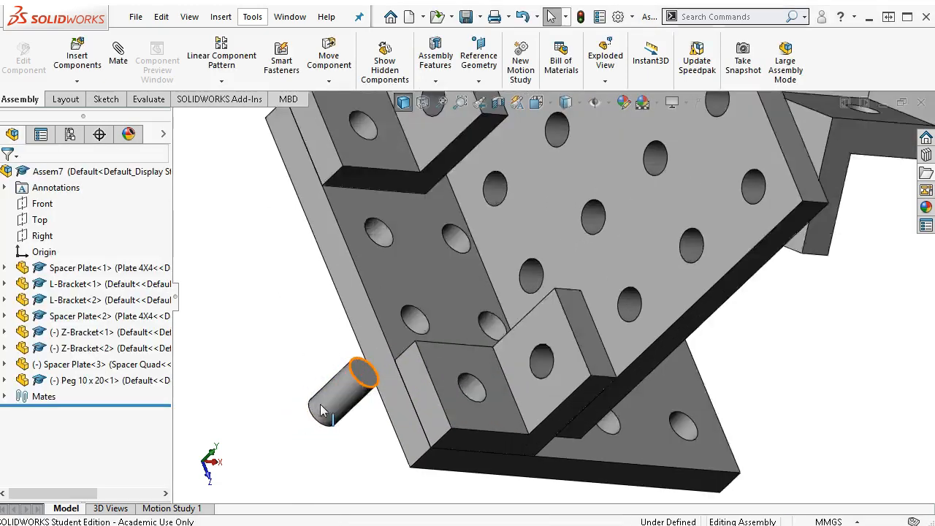
{"action": "scroll", "coordinate": [322, 411], "scroll_direction": "down", "scroll_amount": 2}
{"action": "left_click", "coordinate": [376, 363]}
{"action": "left_click", "coordinate": [511, 403], "text": "ctrl"}
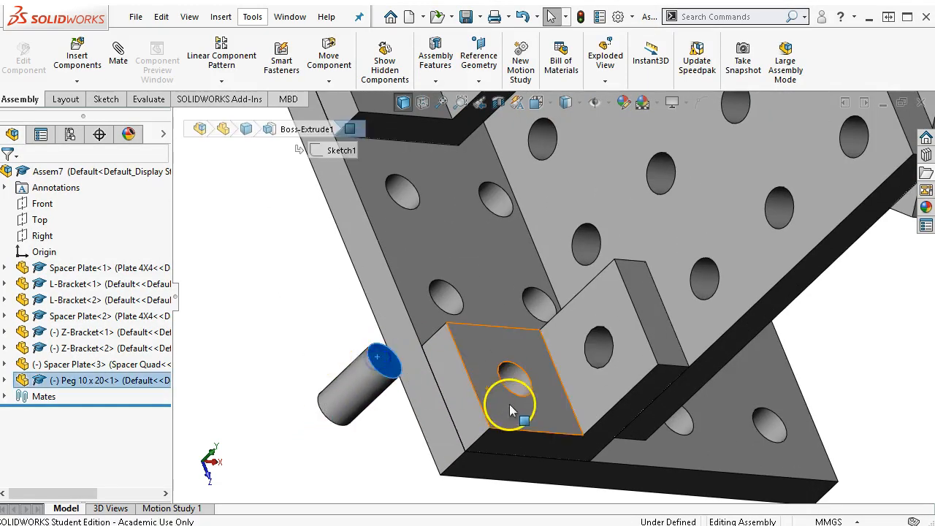
{"action": "left_click", "coordinate": [552, 394]}
{"action": "left_click", "coordinate": [522, 385]}
{"action": "left_click", "coordinate": [413, 393], "text": "ctrl"}
{"action": "left_click", "coordinate": [502, 381]}
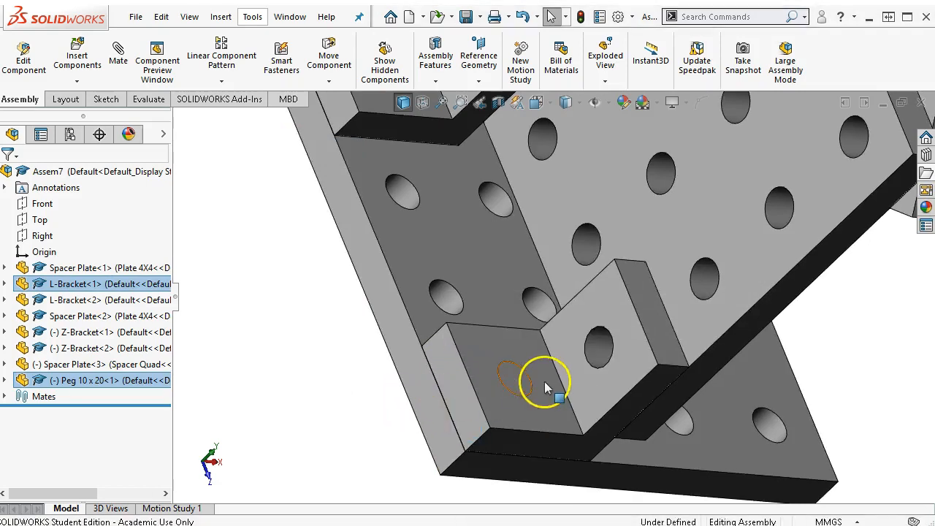
Step: Copy the peg beside the assembly and mate the copy's end face coincident with the inner face of the first L-bracket's upright leg
{"action": "mouse_move", "coordinate": [520, 385]}
{"action": "left_mouse_down"}
{"action": "mouse_move", "coordinate": [351, 366]}
{"action": "mouse_move", "coordinate": [356, 337]}
{"action": "left_mouse_up"}
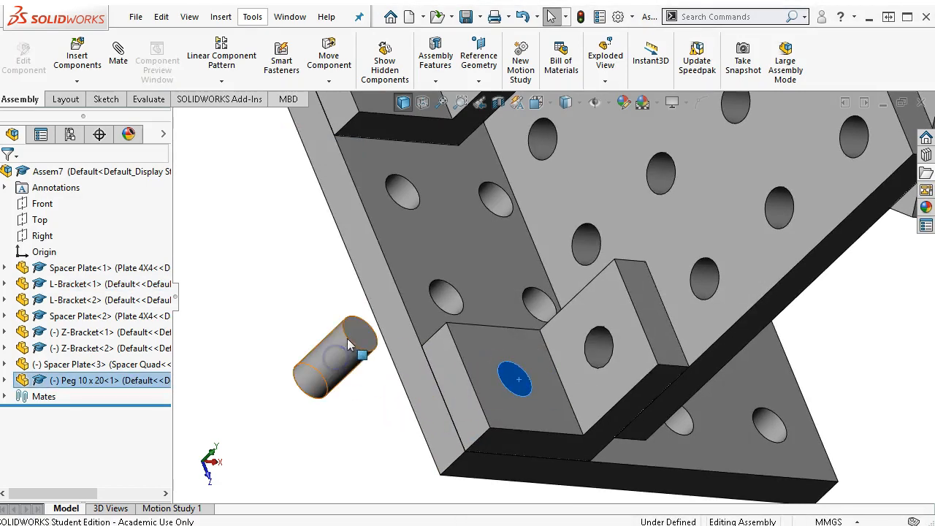
{"action": "left_click", "coordinate": [621, 370], "text": "ctrl"}
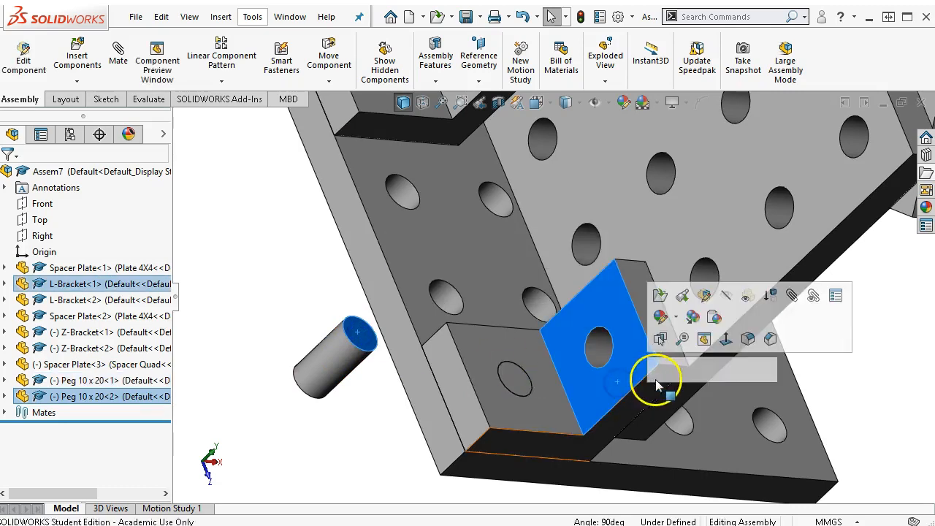
{"action": "left_click", "coordinate": [659, 370]}
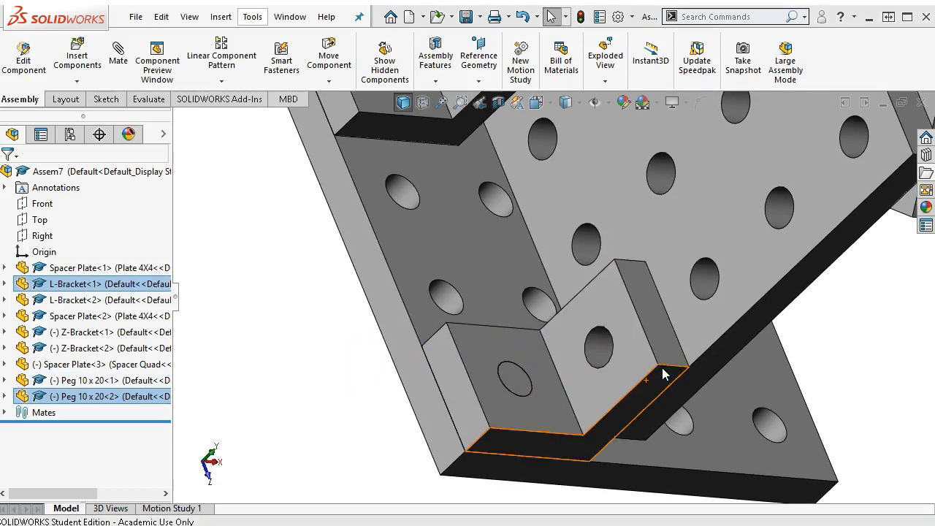
Step: Move the second peg out of the base area to beside the hole in the first L-bracket's upright leg
{"action": "middle_click_drag", "start_coordinate": [476, 374], "coordinate": [494, 402]}
{"action": "scroll", "coordinate": [419, 263], "scroll_direction": "down", "scroll_amount": 1}
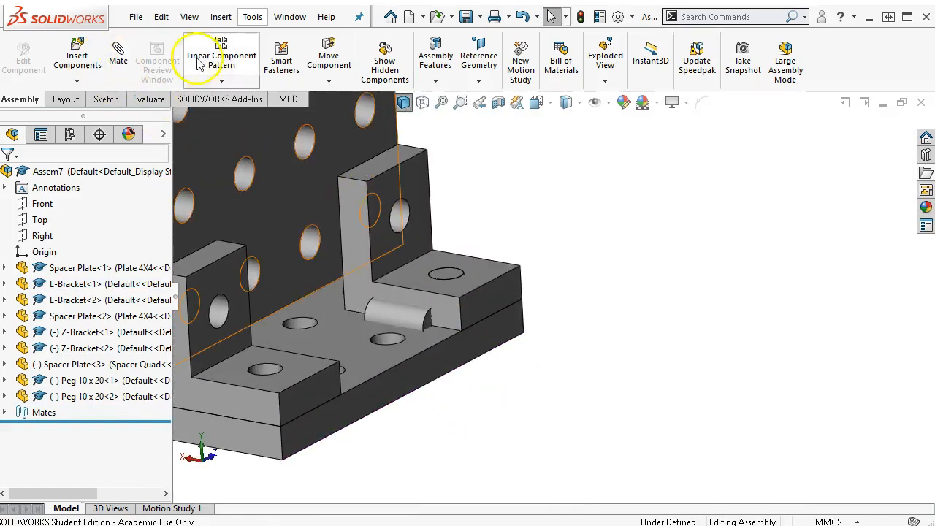
{"action": "left_click", "coordinate": [349, 69]}
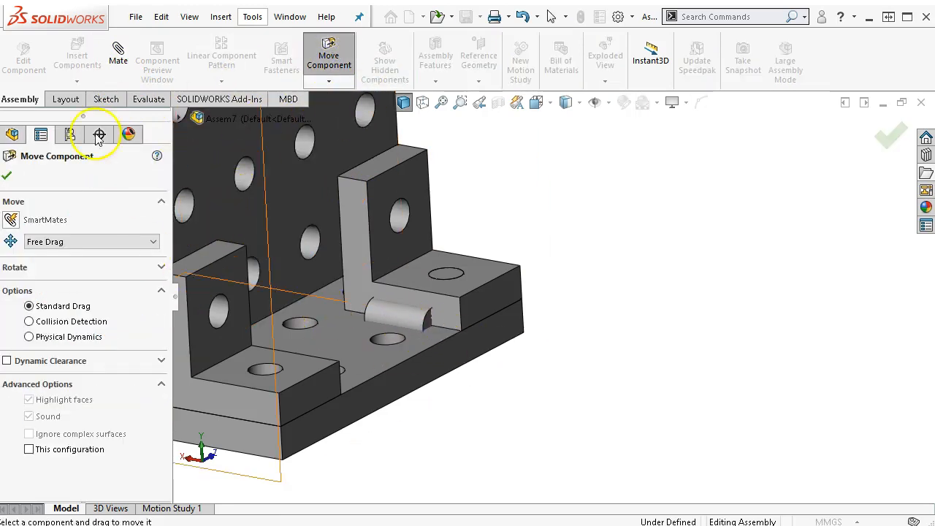
{"action": "left_click", "coordinate": [11, 176]}
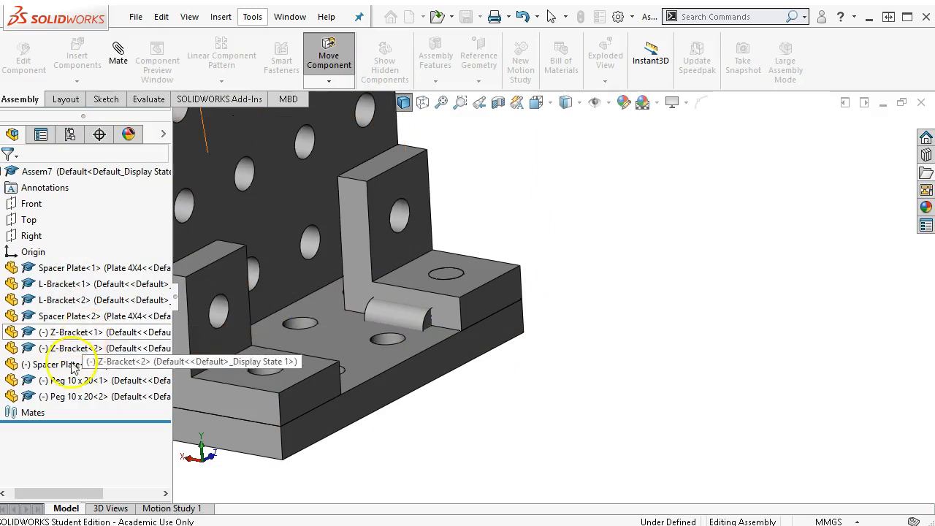
{"action": "left_click", "coordinate": [62, 396]}
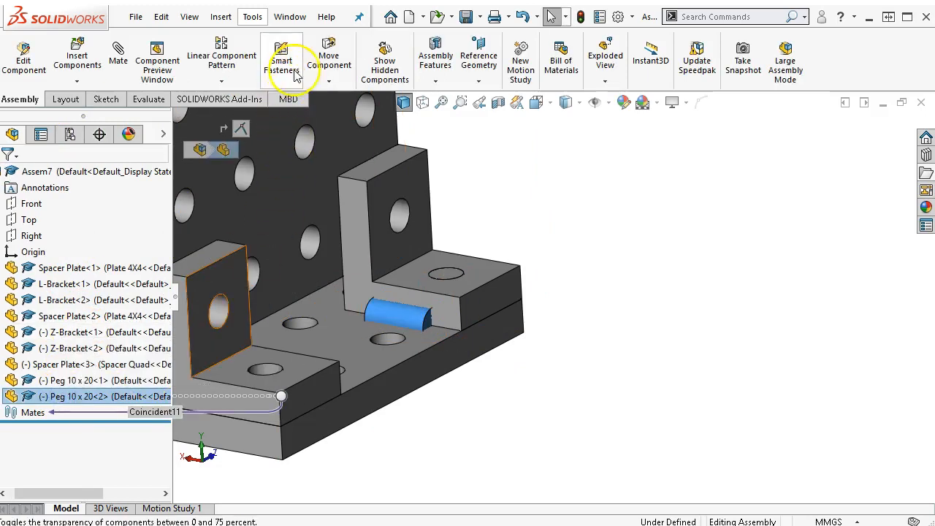
{"action": "left_click", "coordinate": [328, 53]}
{"action": "left_click_drag", "start_coordinate": [563, 344], "coordinate": [610, 223]}
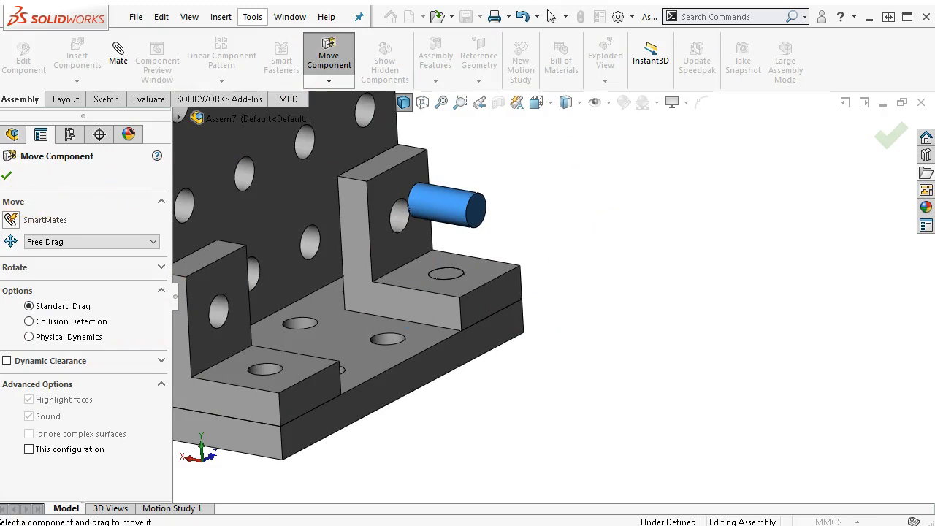
{"action": "left_click", "coordinate": [7, 177]}
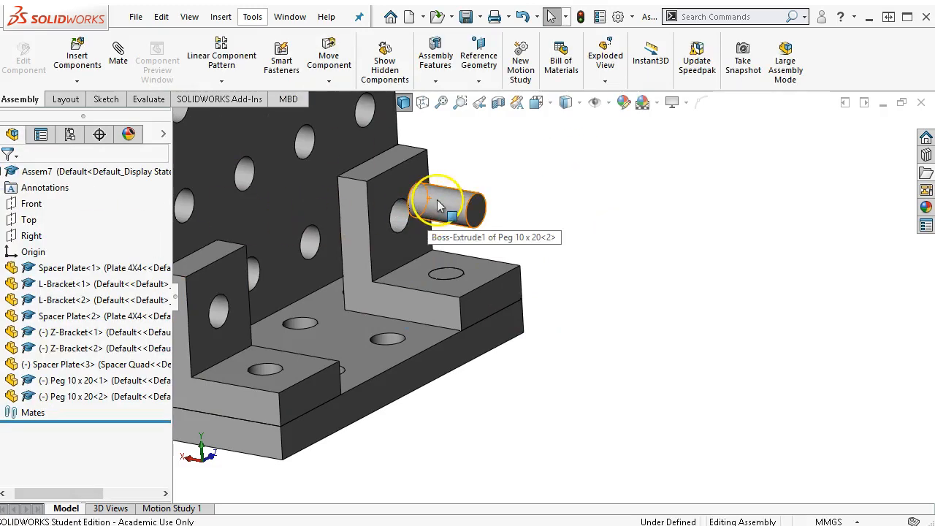
Step: Mate the second peg concentric with the hole in the first L-bracket's upright leg
{"action": "left_click", "coordinate": [437, 200]}
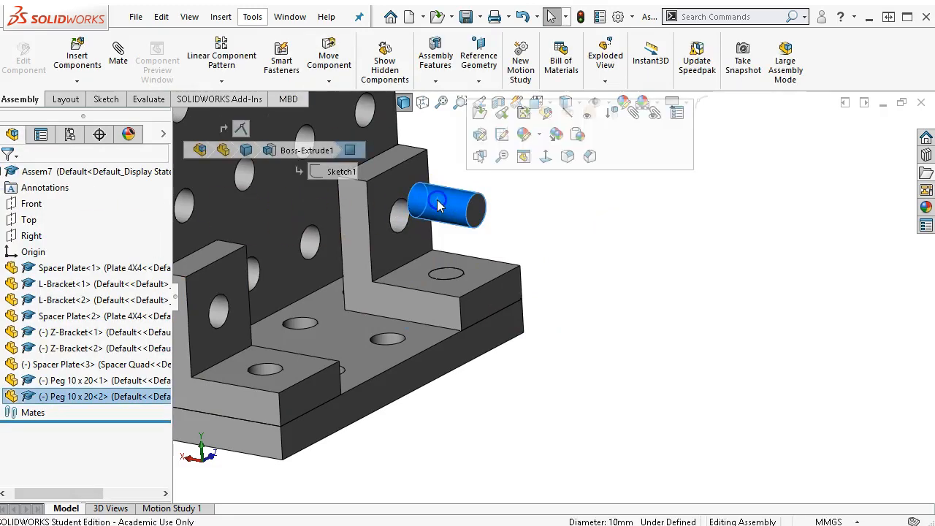
{"action": "left_click", "coordinate": [401, 218], "text": "ctrl"}
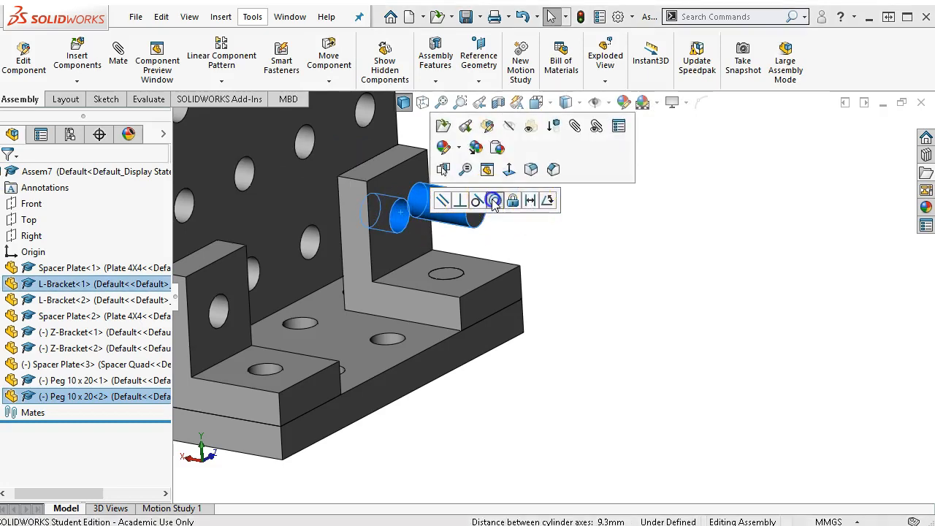
{"action": "left_click", "coordinate": [494, 202]}
Step: Try to mate the second peg's outer end face coincident with the upright leg face of the first L-bracket
{"action": "left_click", "coordinate": [451, 212]}
{"action": "left_click", "coordinate": [417, 174], "text": "ctrl"}
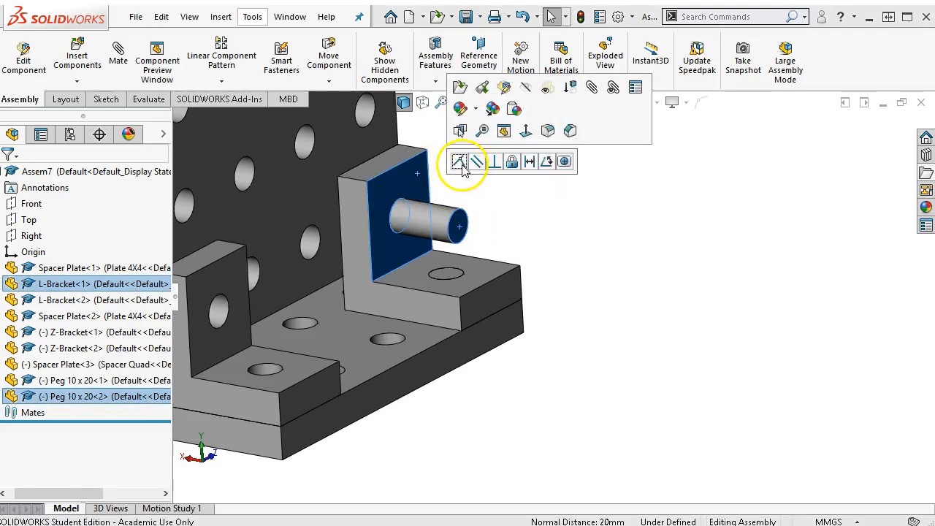
{"action": "left_click", "coordinate": [461, 163]}
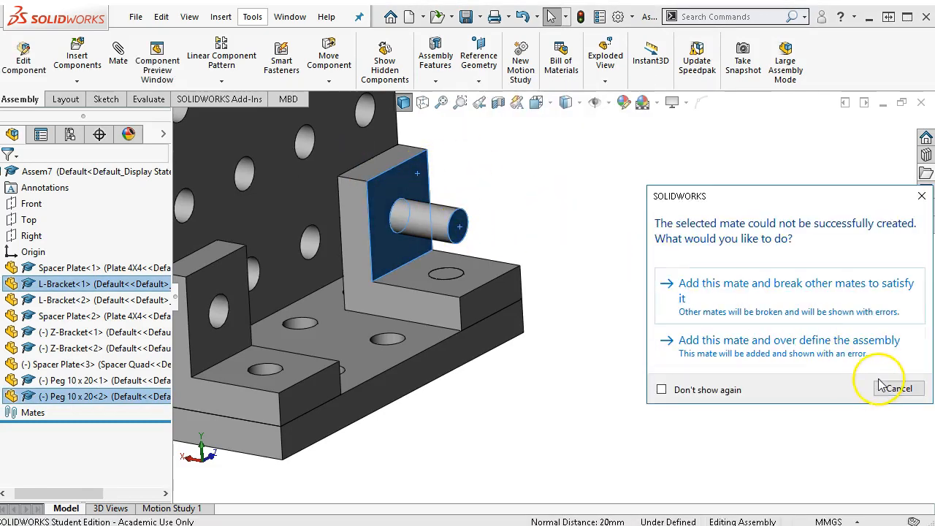
{"action": "left_click", "coordinate": [893, 389]}
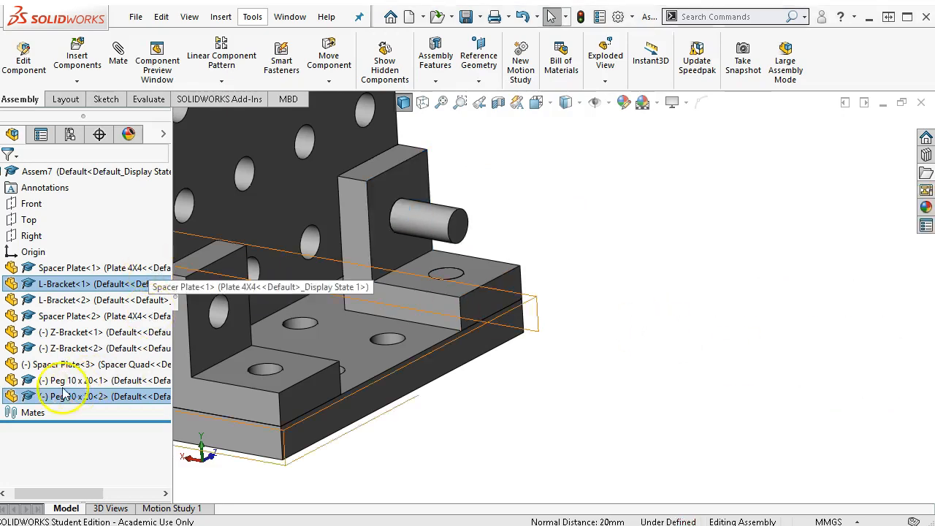
{"action": "key", "text": "Escape"}
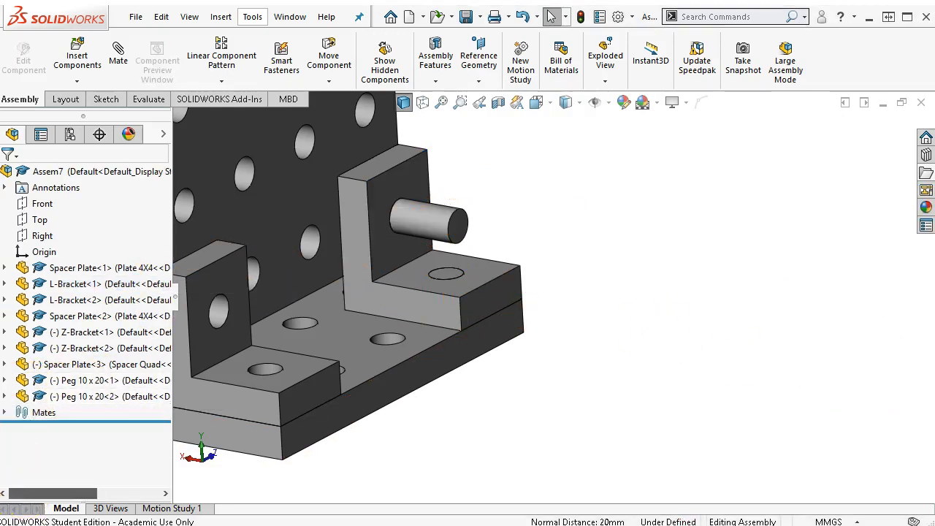
Step: Flip the alignment of the second peg's coincident mate with the first L-bracket so the peg sits inside the upright leg's hole
{"action": "left_click", "coordinate": [5, 396]}
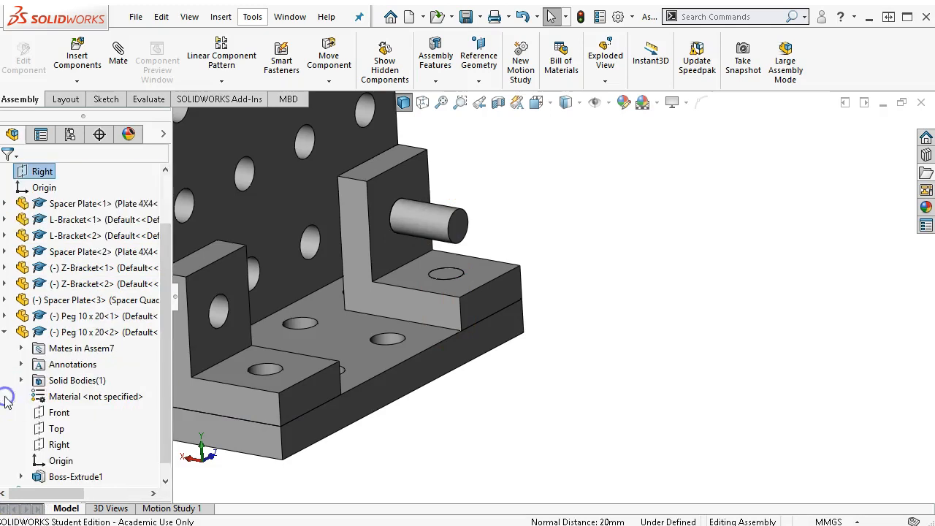
{"action": "left_click", "coordinate": [21, 348]}
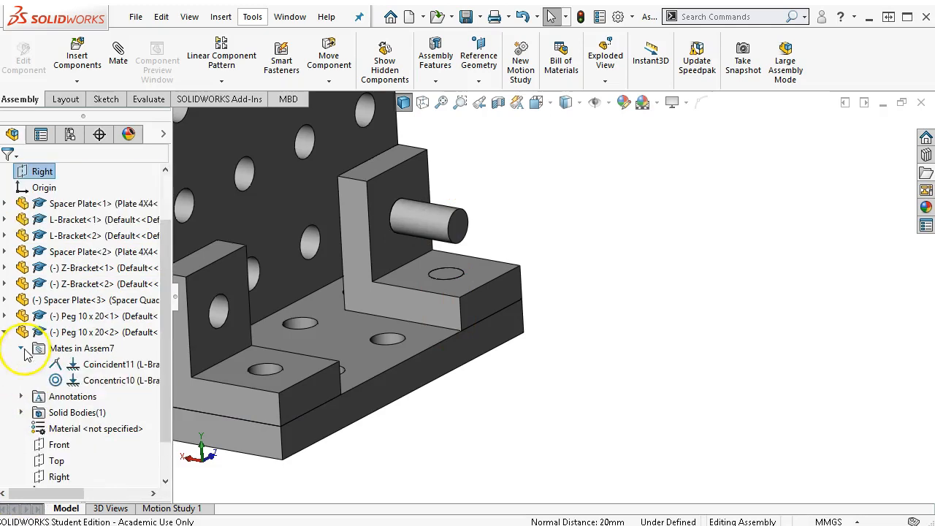
{"action": "right_click", "coordinate": [86, 365]}
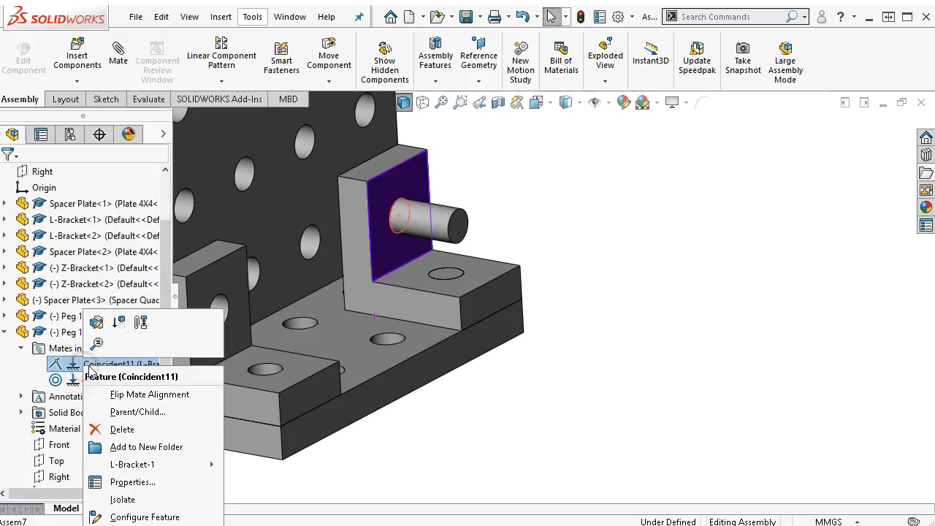
{"action": "left_click", "coordinate": [128, 395]}
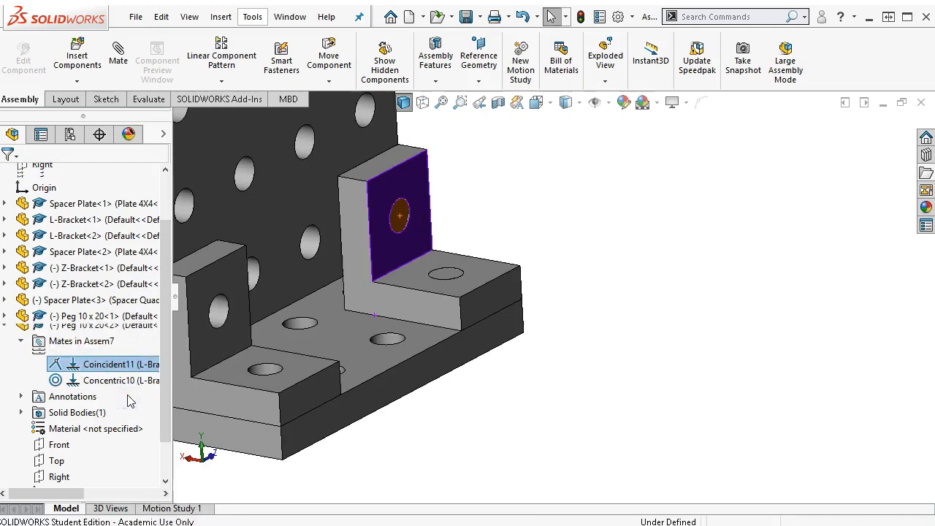
{"action": "left_click", "coordinate": [840, 339]}
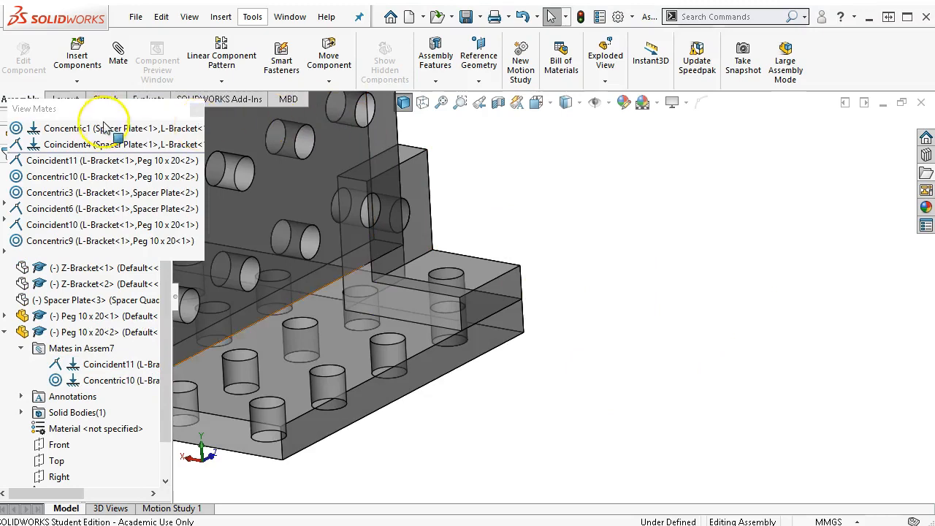
{"action": "left_click_drag", "start_coordinate": [106, 111], "coordinate": [553, 198]}
{"action": "left_click_drag", "start_coordinate": [675, 184], "coordinate": [669, 183]}
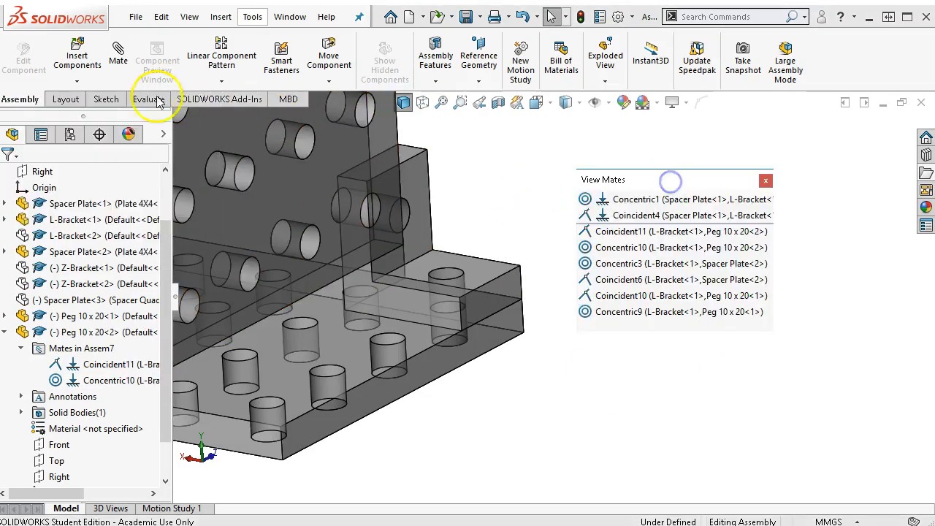
{"action": "left_click", "coordinate": [767, 184]}
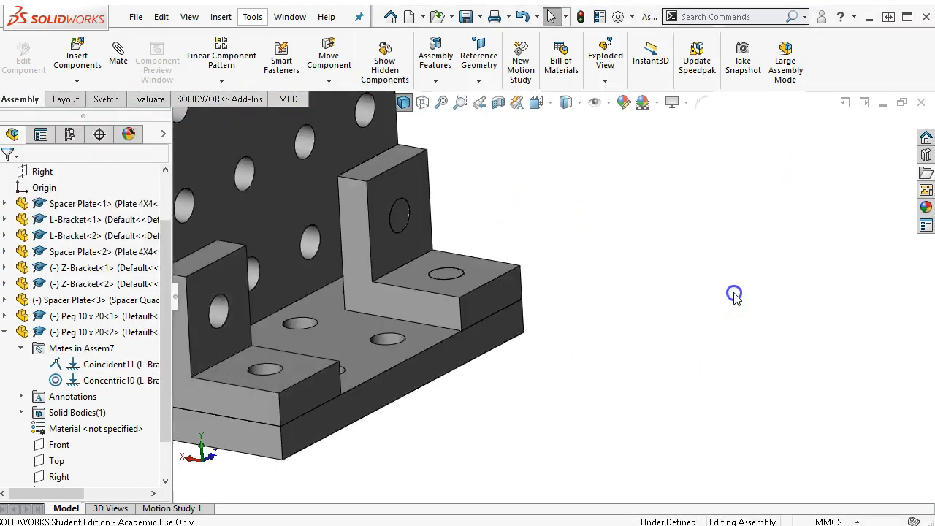
Step: Open the Peg 10 x 20 part from the peg in the first L-bracket's base hole
{"action": "key", "text": "ctrl+7"}
{"action": "middle_click_drag", "start_coordinate": [737, 299], "coordinate": [821, 231]}
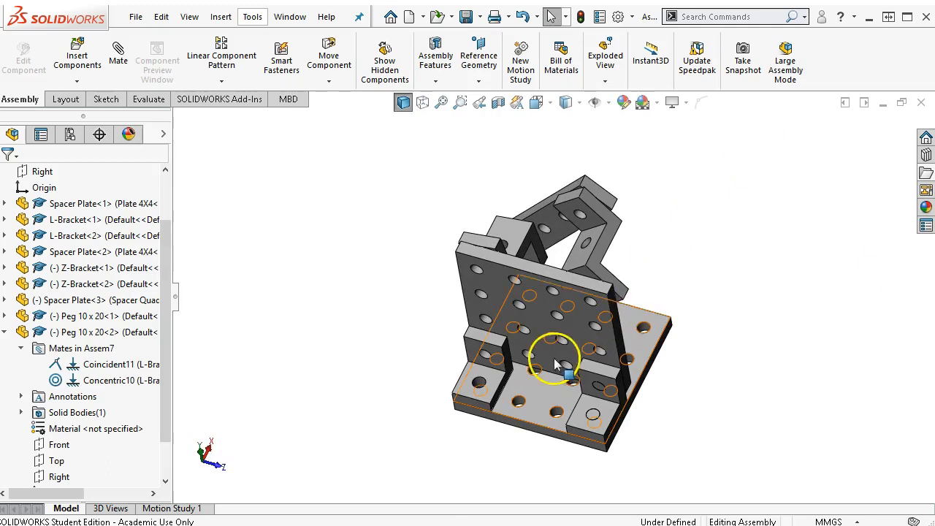
{"action": "middle_click_drag", "start_coordinate": [554, 359], "coordinate": [553, 360]}
{"action": "middle_click_drag", "start_coordinate": [674, 391], "coordinate": [592, 400]}
{"action": "scroll", "coordinate": [565, 444], "scroll_direction": "down", "scroll_amount": 2}
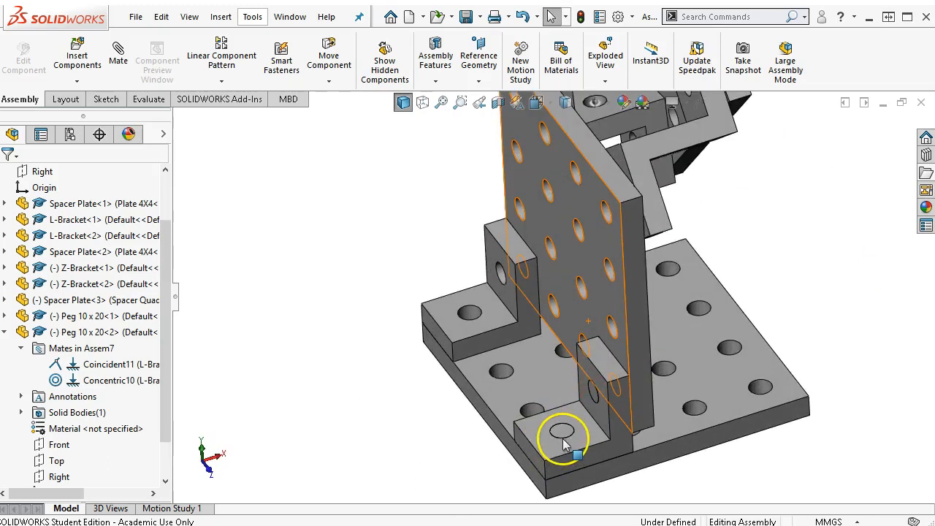
{"action": "left_click", "coordinate": [563, 433]}
{"action": "right_click", "coordinate": [563, 432]}
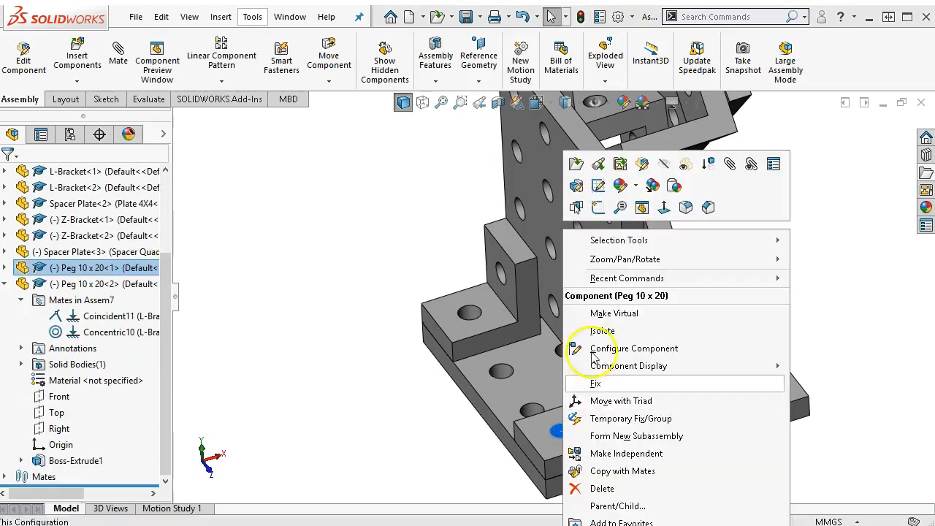
{"action": "left_click", "coordinate": [575, 172]}
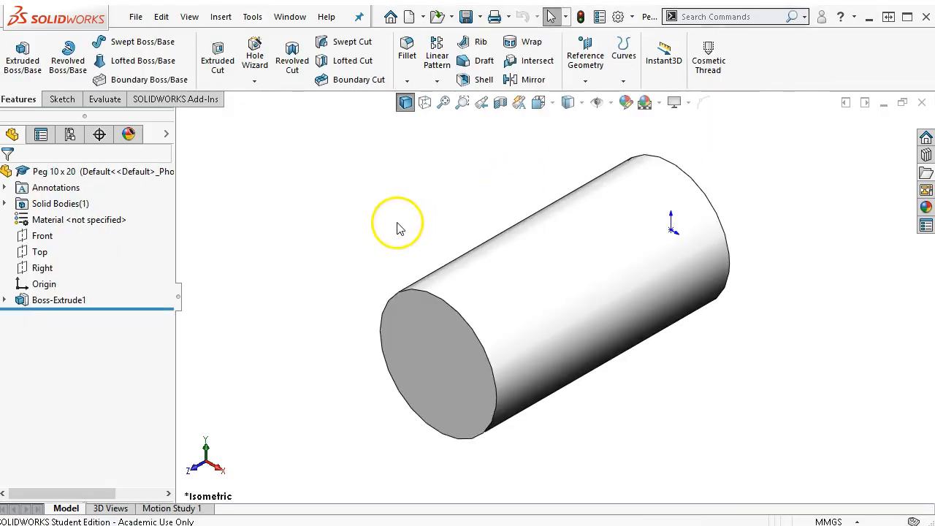
Step: Add a mate reference to the peg with one end's circular edge as the primary reference entity, and return to the assembly
{"action": "left_click", "coordinate": [454, 307]}
{"action": "left_click", "coordinate": [662, 166]}
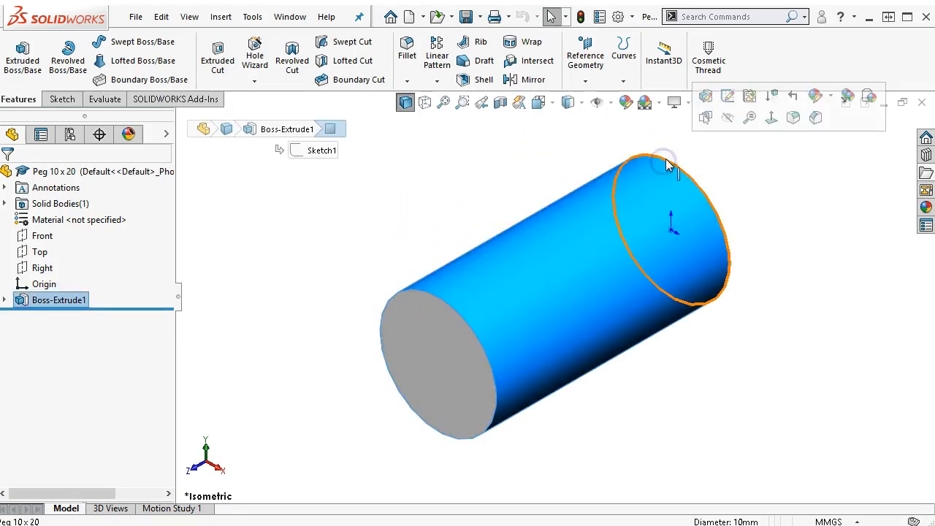
{"action": "left_click", "coordinate": [584, 84]}
{"action": "left_click", "coordinate": [608, 205]}
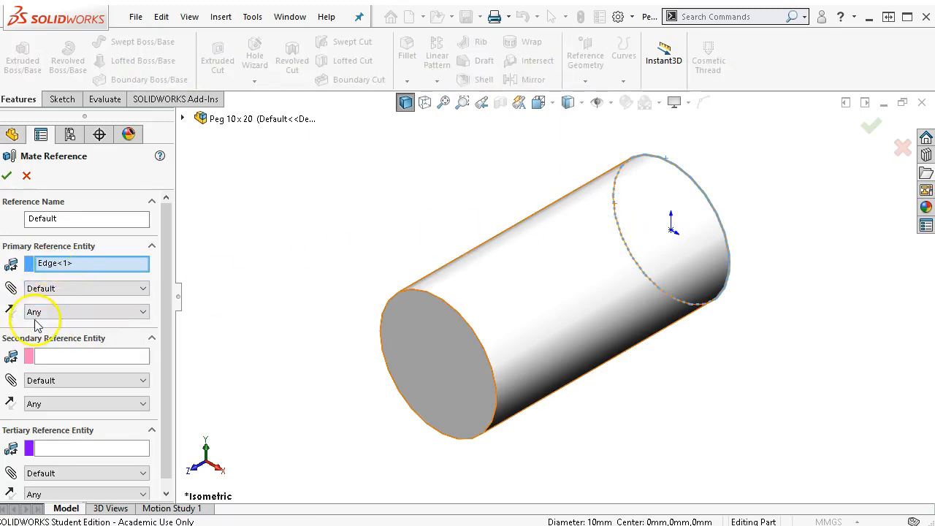
{"action": "left_click", "coordinate": [8, 176]}
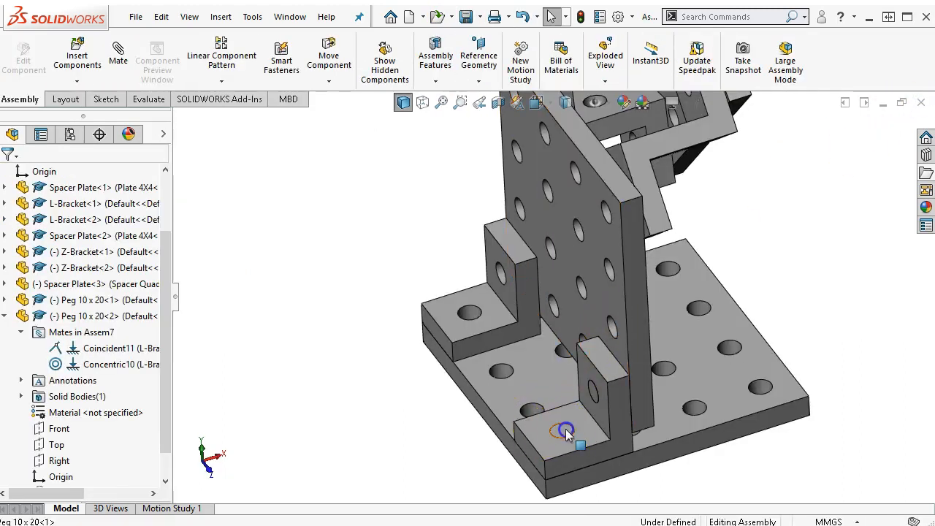
Step: Copy the peg into the base hole and the upright-leg hole of the second L-bracket, flipping its alignment to fit
{"action": "left_click_drag", "start_coordinate": [482, 347], "coordinate": [474, 317]}
{"action": "key", "text": "Tab"}
{"action": "left_click_drag", "start_coordinate": [475, 317], "coordinate": [504, 282], "text": "ctrl"}
{"action": "key", "text": "Tab"}
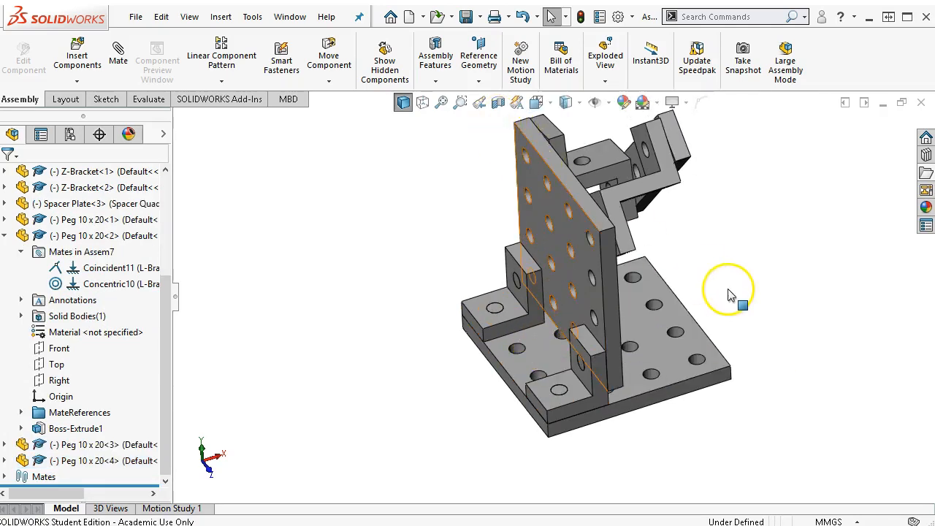
Step: Copy the peg from the upright plate into the Z-bracket's open leg hole and into the quad spacer's upper end hole
{"action": "scroll", "coordinate": [596, 230], "scroll_direction": "up", "scroll_amount": 1}
{"action": "key", "text": "ctrl+7"}
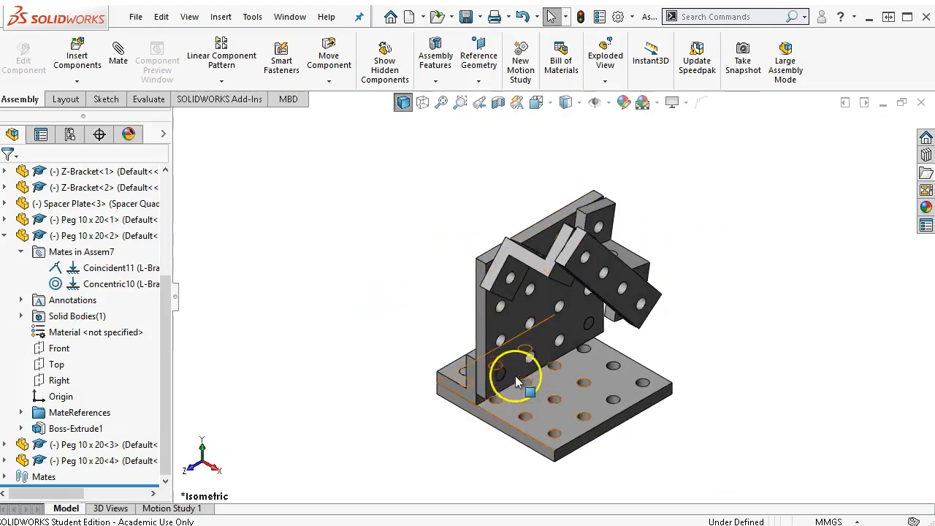
{"action": "scroll", "coordinate": [517, 351], "scroll_direction": "down", "scroll_amount": 3}
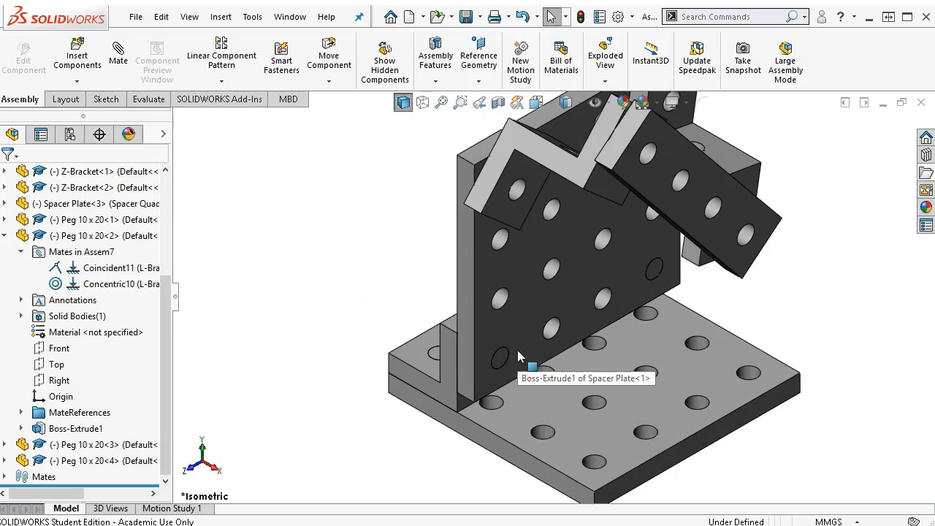
{"action": "left_click_drag", "start_coordinate": [504, 359], "coordinate": [525, 194], "text": "ctrl"}
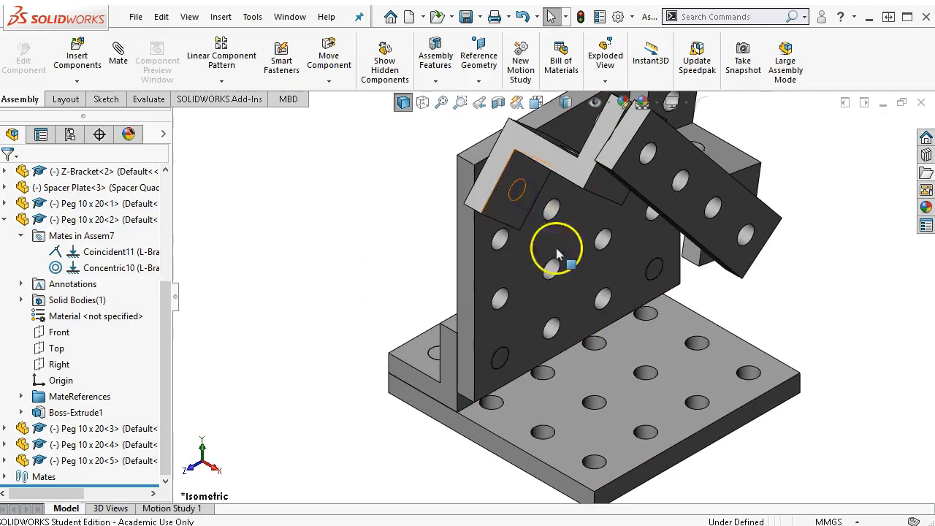
{"action": "left_click_drag", "start_coordinate": [501, 357], "coordinate": [648, 161], "text": "ctrl"}
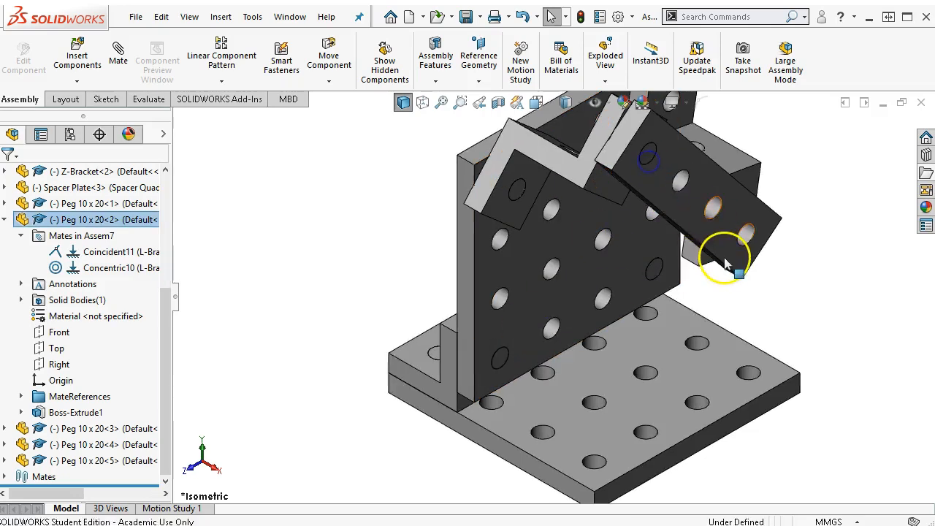
Step: Copy the quad spacer's peg into the leg hole of the Z-bracket behind it, flipping the alignment so it sits inside
{"action": "scroll", "coordinate": [725, 261], "scroll_direction": "up", "scroll_amount": 1}
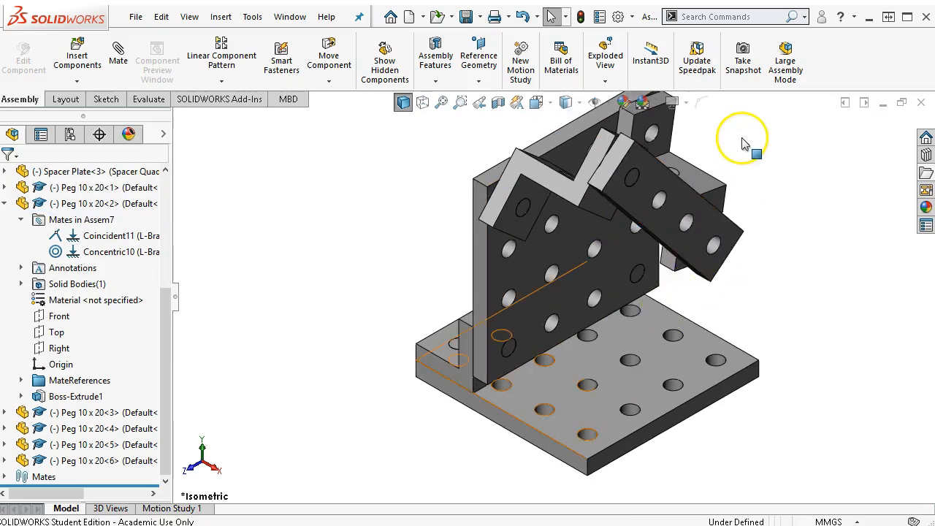
{"action": "scroll", "coordinate": [710, 144], "scroll_direction": "down", "scroll_amount": 1}
{"action": "scroll", "coordinate": [592, 161], "scroll_direction": "down", "scroll_amount": 1}
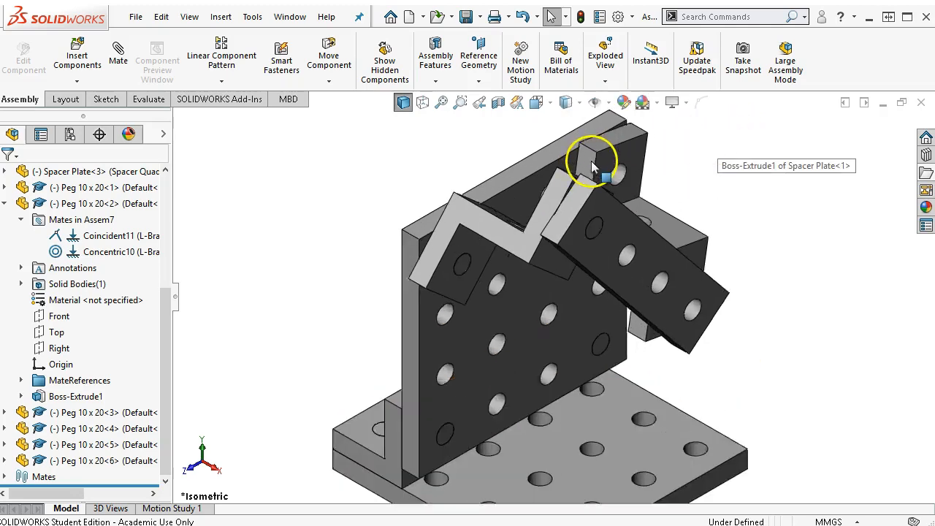
{"action": "left_click", "coordinate": [596, 245]}
{"action": "left_click", "coordinate": [626, 176], "text": "ctrl"}
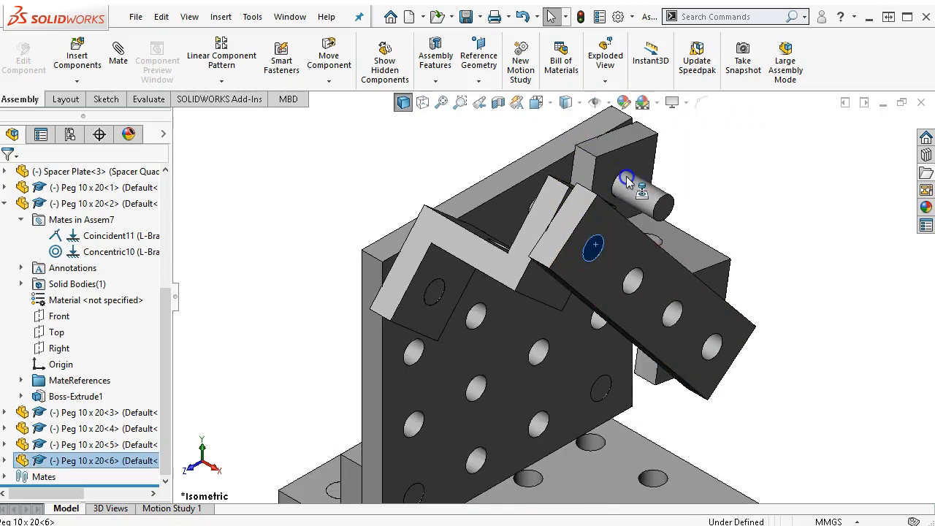
{"action": "key", "text": "Tab"}
{"action": "left_click_drag", "start_coordinate": [627, 177], "coordinate": [626, 176], "text": "ctrl"}
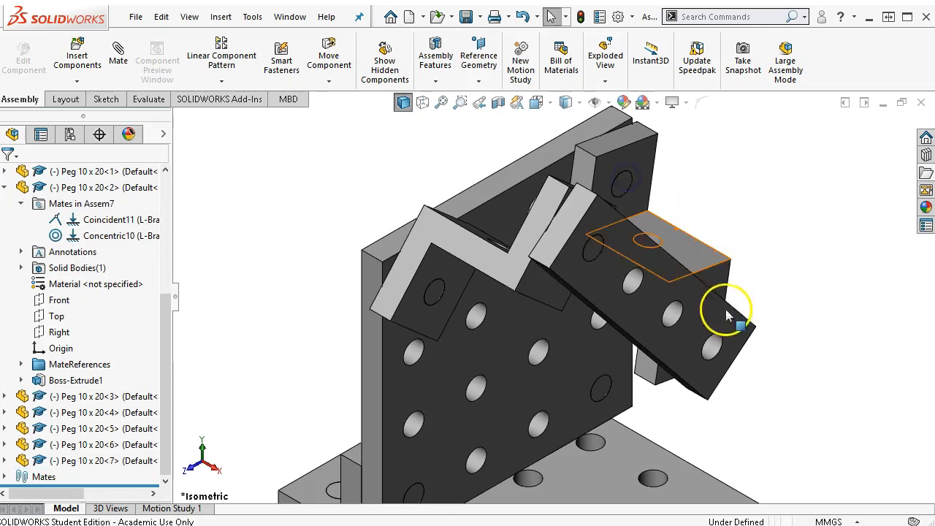
Step: Copy the peg from the quad spacer's upper end hole into its lower end hole and flip its alignment
{"action": "left_click_drag", "start_coordinate": [591, 249], "coordinate": [709, 343], "text": "ctrl"}
{"action": "key", "text": "Tab"}
{"action": "left_click", "coordinate": [806, 404]}
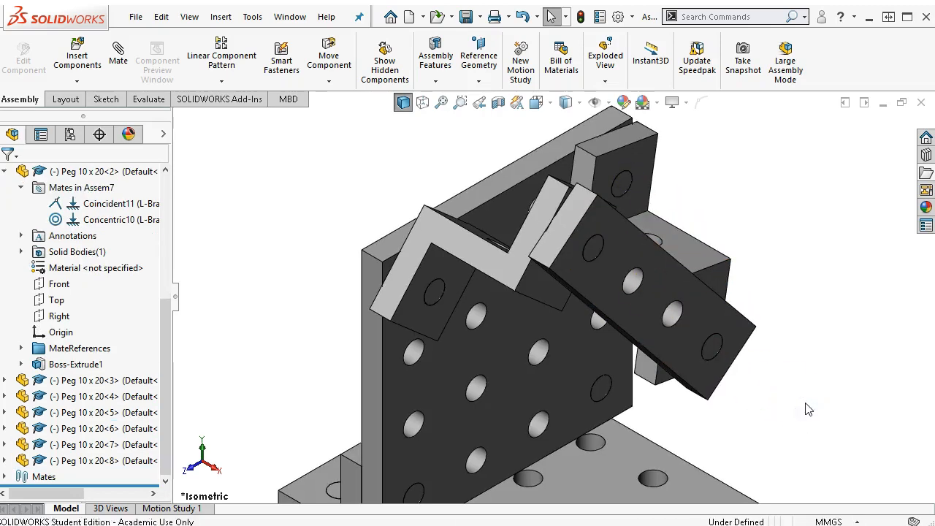
Step: Swing the Z-brackets and quad spacer into a new position in front of the upright plate
{"action": "scroll", "coordinate": [724, 350], "scroll_direction": "up", "scroll_amount": 5}
{"action": "left_click_drag", "start_coordinate": [570, 227], "coordinate": [605, 306]}
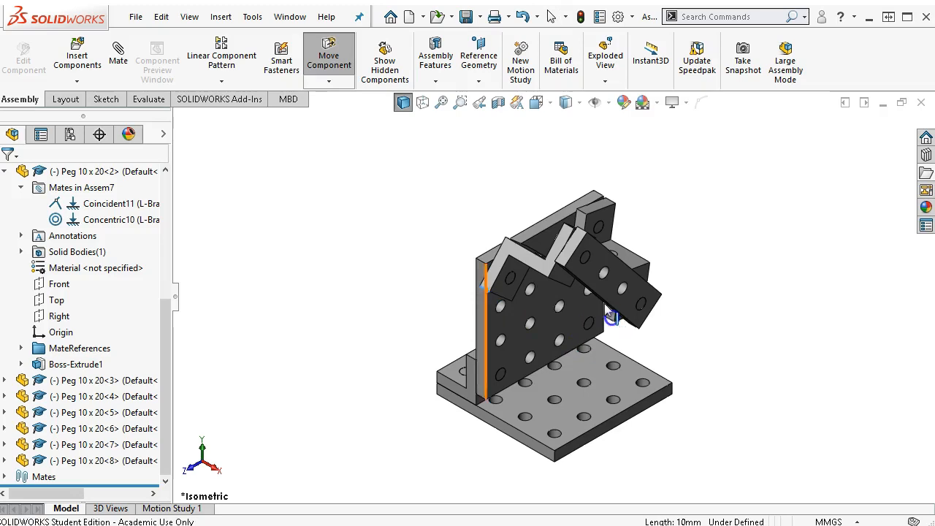
{"action": "scroll", "coordinate": [578, 213], "scroll_direction": "down", "scroll_amount": 2}
{"action": "left_click_drag", "start_coordinate": [567, 242], "coordinate": [611, 292]}
{"action": "left_click_drag", "start_coordinate": [603, 396], "coordinate": [752, 247], "text": "alt"}
{"action": "left_click_drag", "start_coordinate": [557, 301], "coordinate": [332, 444]}
{"action": "left_click", "coordinate": [672, 372]}
{"action": "left_click", "coordinate": [733, 329]}
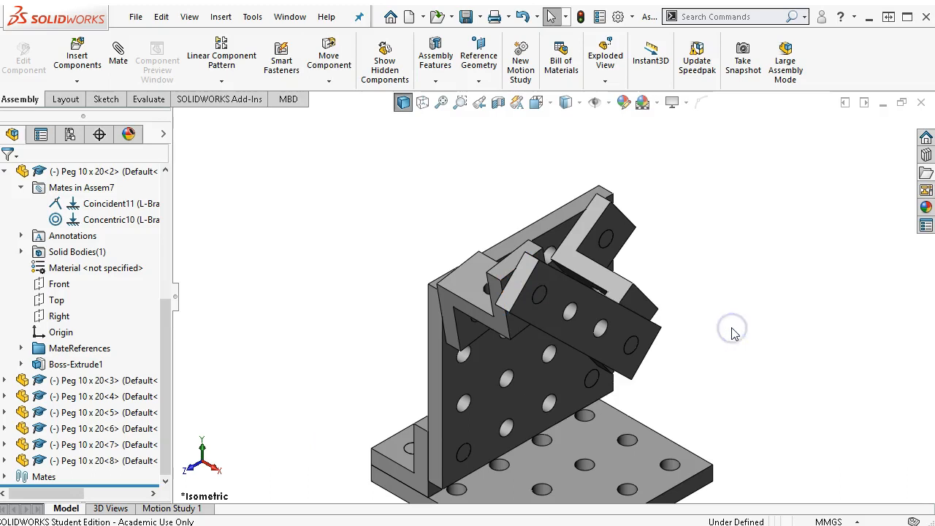
Step: Rebuild the assembly and save it as Assem 5-8.SLDASM in the Ch5-2 thru 8 folder
{"action": "scroll", "coordinate": [733, 328], "scroll_direction": "up", "scroll_amount": 2}
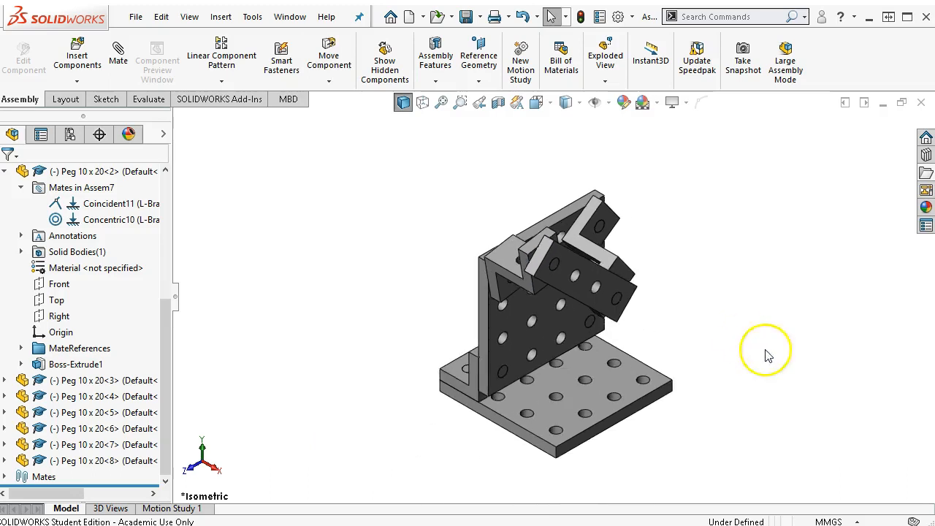
{"action": "scroll", "coordinate": [641, 386], "scroll_direction": "down", "scroll_amount": 1}
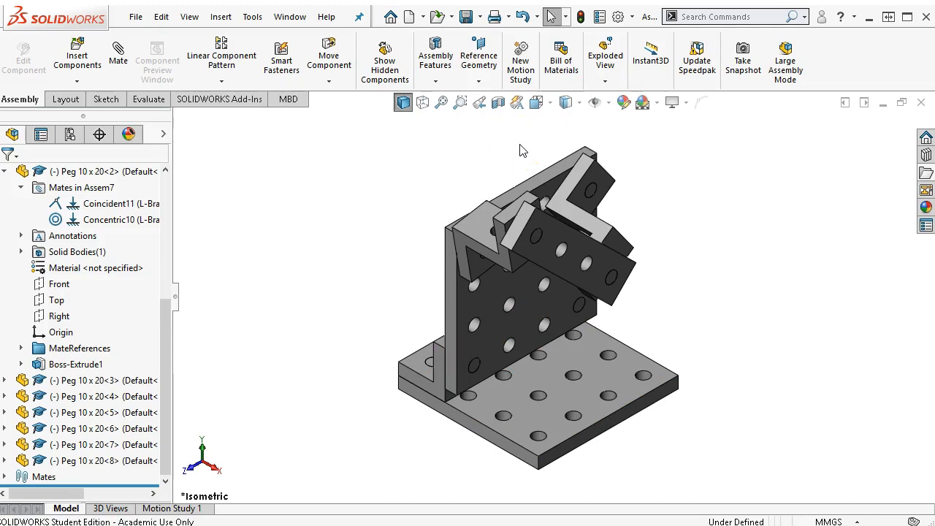
{"action": "scroll", "coordinate": [69, 231], "scroll_direction": "up", "scroll_amount": 1}
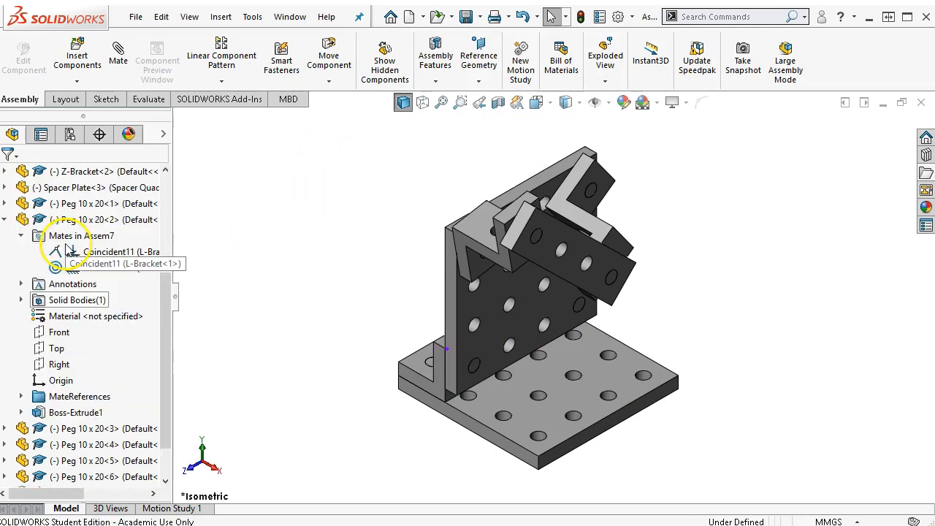
{"action": "left_click", "coordinate": [9, 221]}
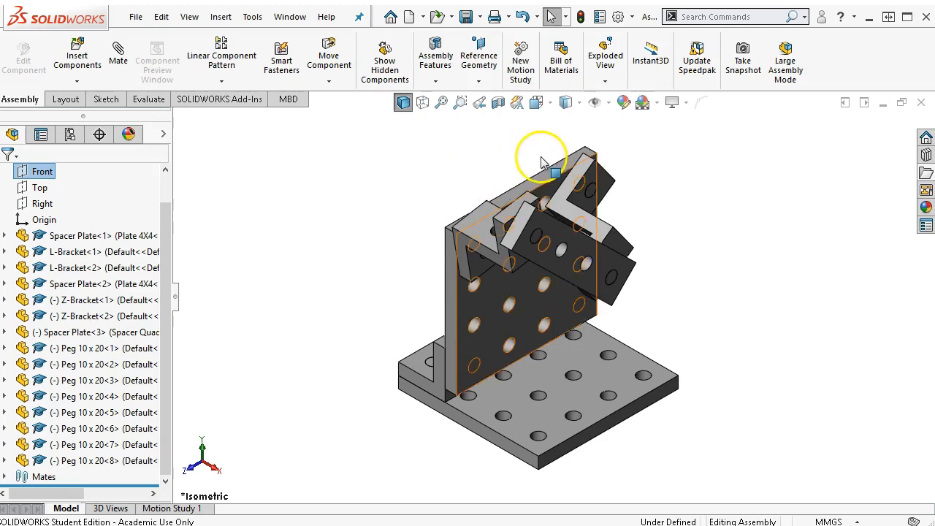
{"action": "left_click", "coordinate": [467, 16]}
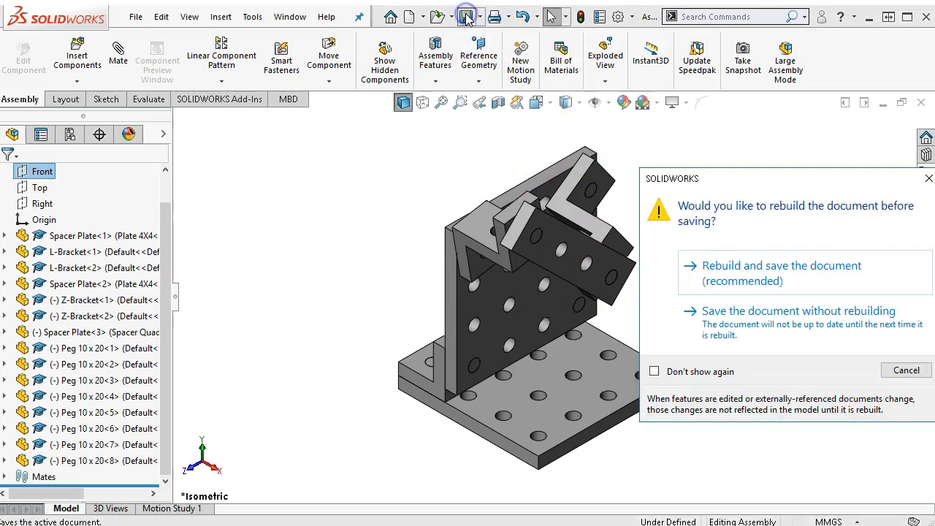
{"action": "left_click", "coordinate": [719, 280]}
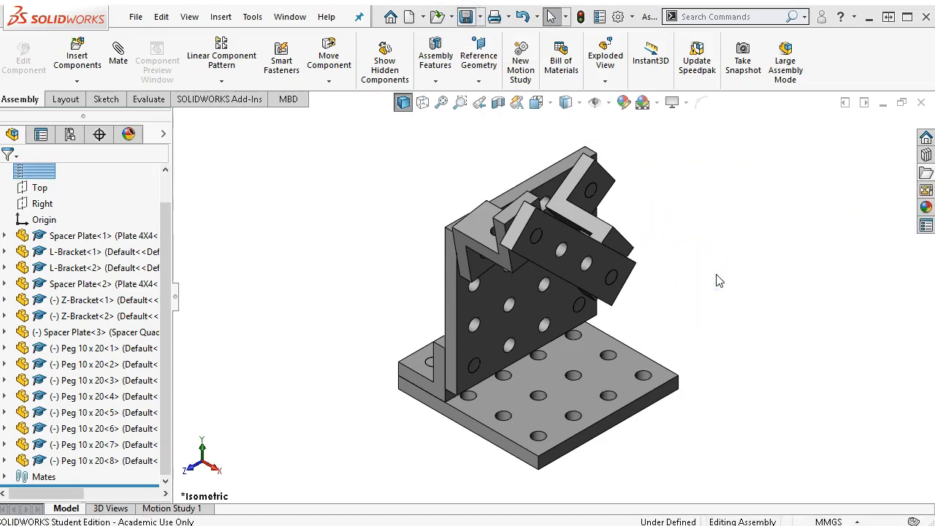
{"action": "left_click", "coordinate": [527, 243]}
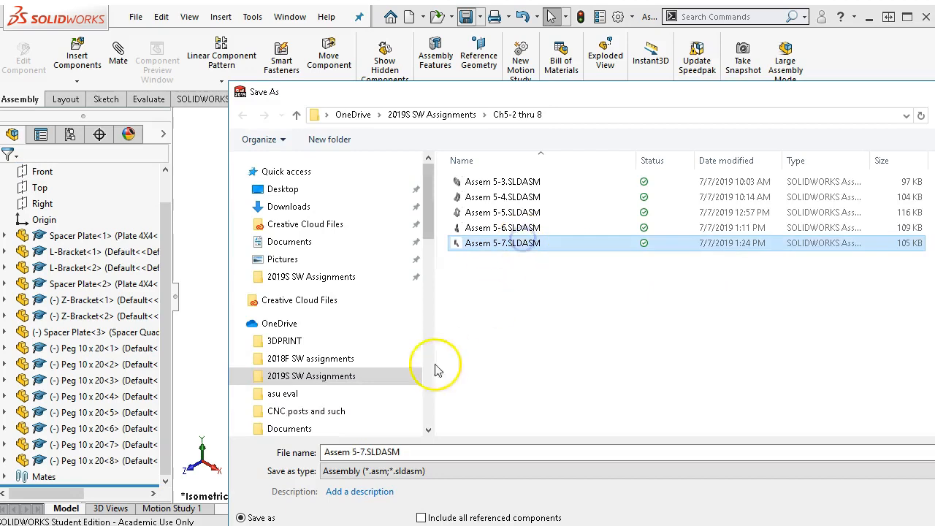
{"action": "left_click", "coordinate": [363, 451]}
{"action": "double_click", "coordinate": [363, 451]}
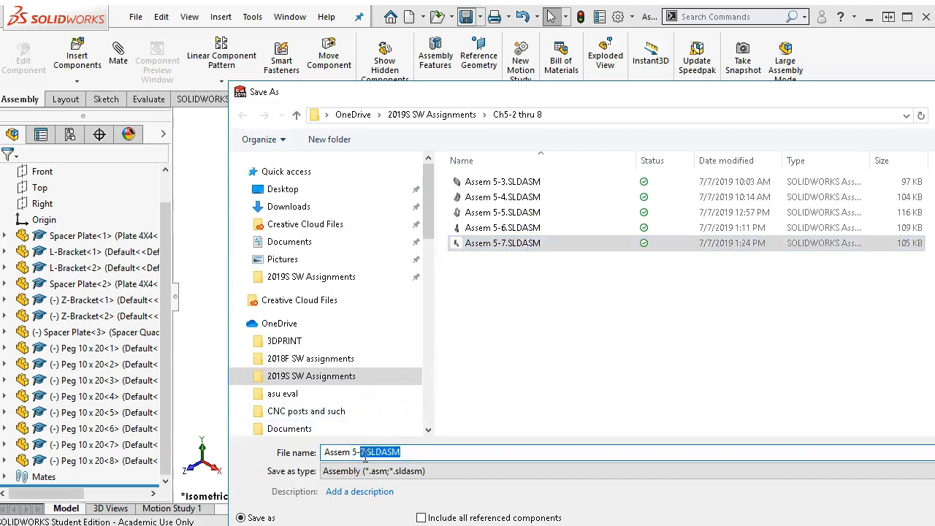
{"action": "key", "text": "BackSpace"}
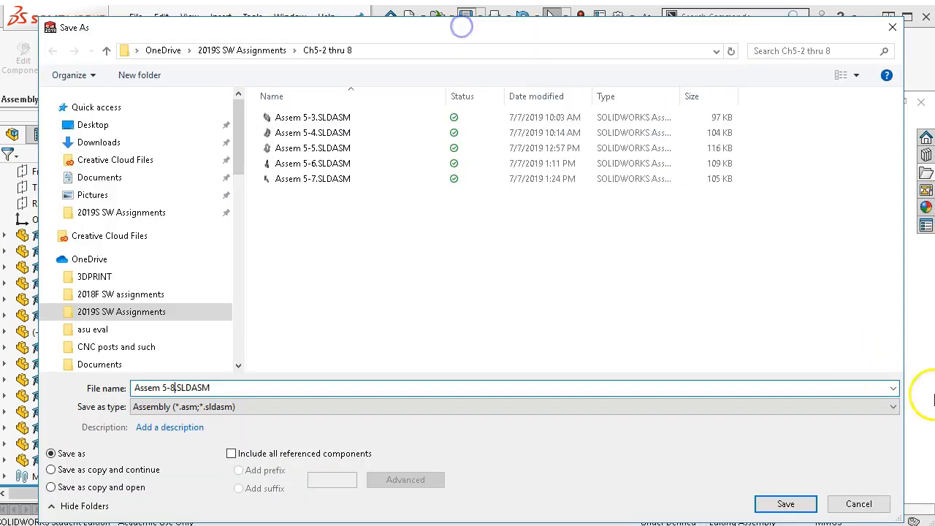
{"action": "left_click", "coordinate": [799, 509]}
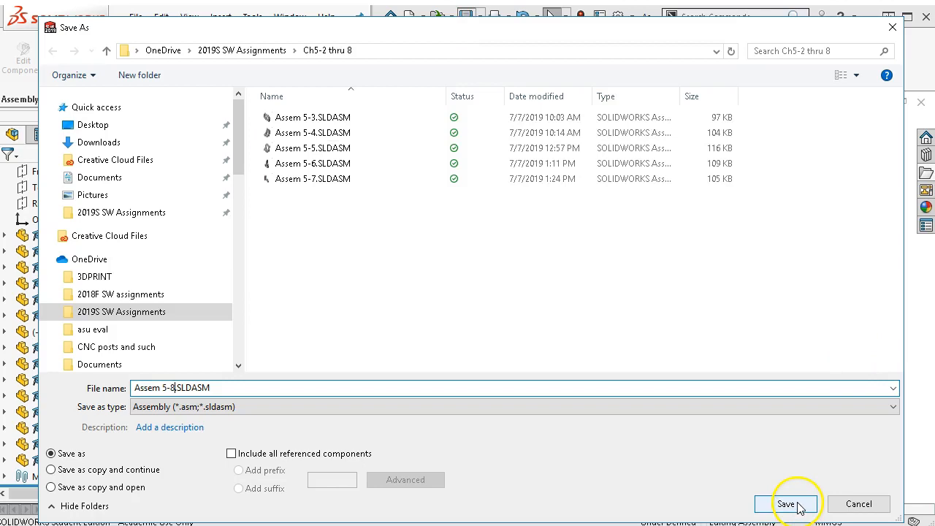